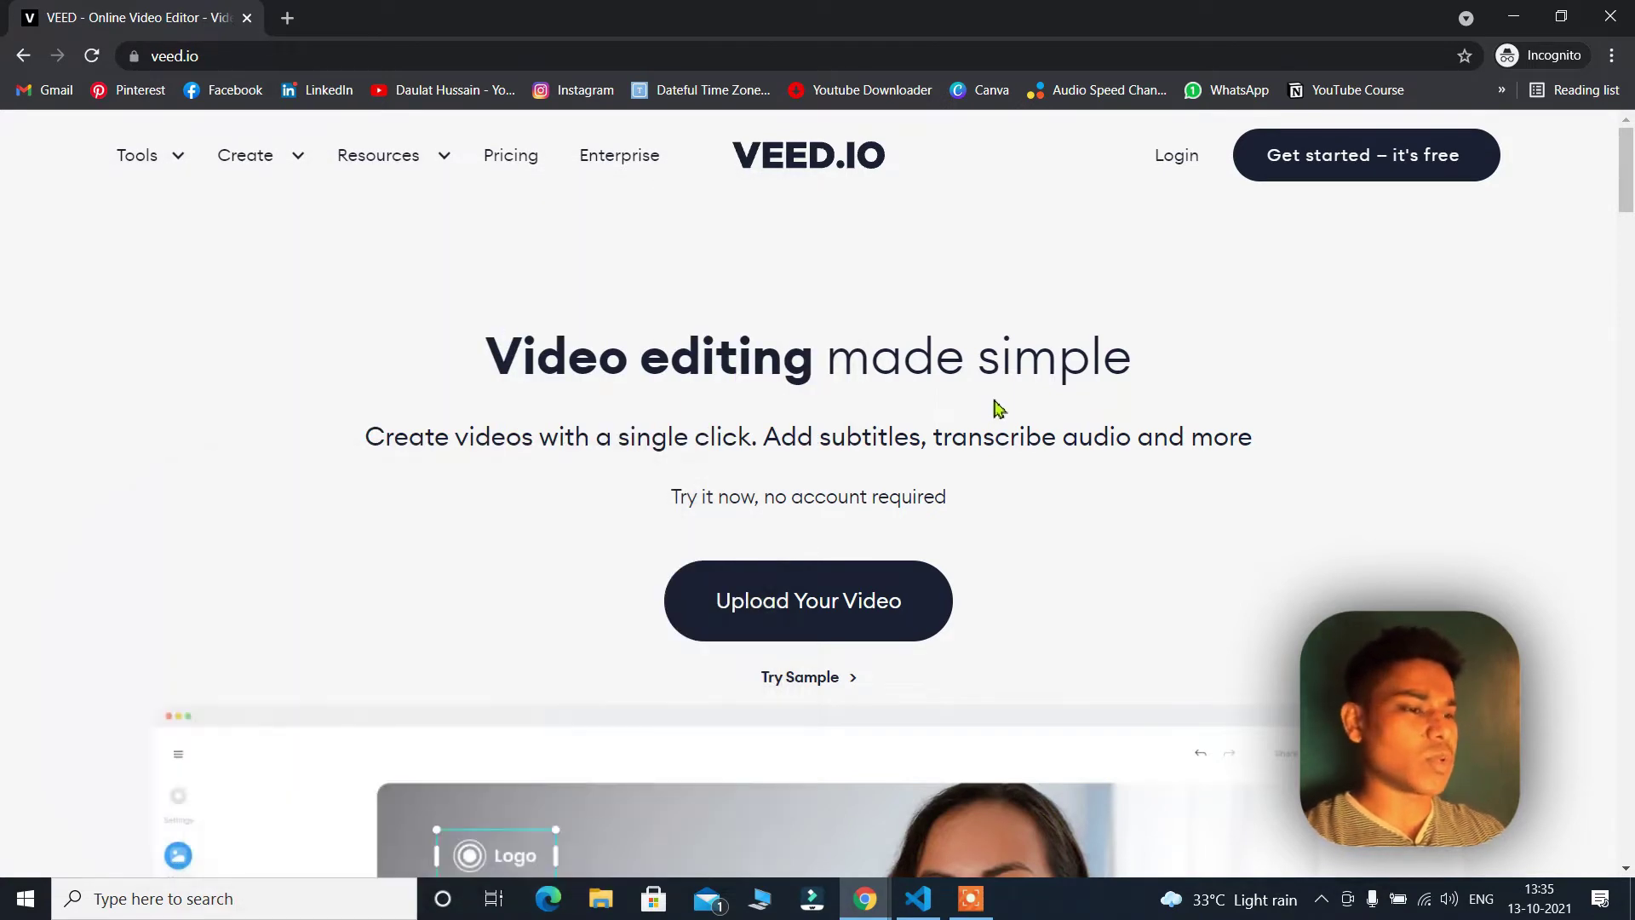
# Look through the VEED.IO home page, including its feature sections and the Create and Resources offerings
pyautogui.scroll(-8, 962, 377)
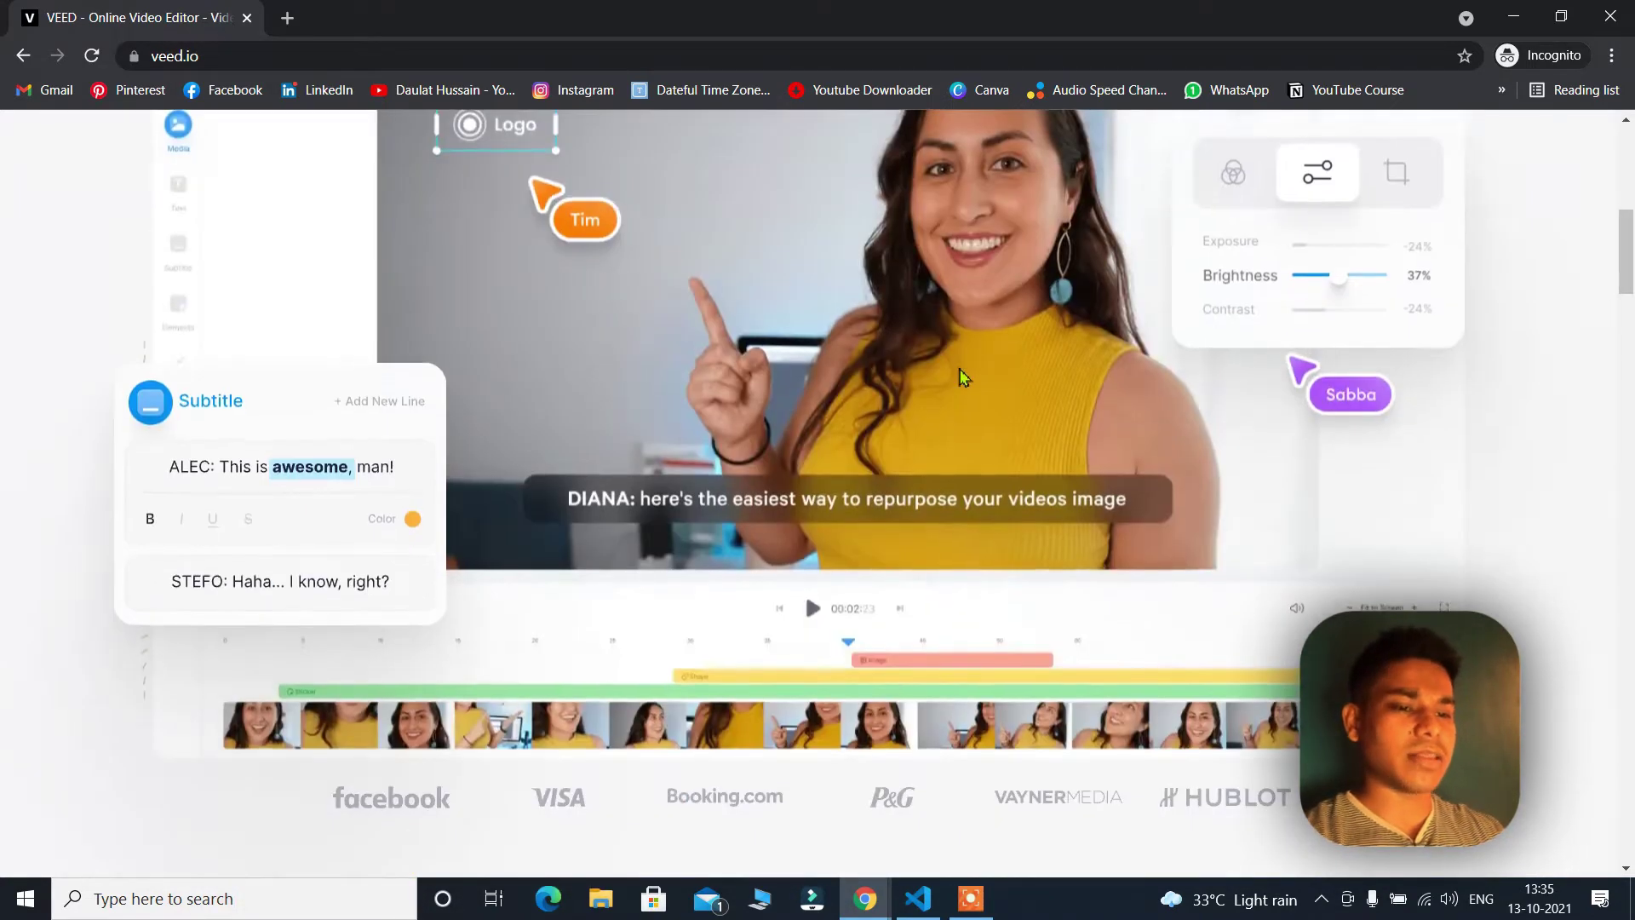
pyautogui.scroll(-5, 960, 377)
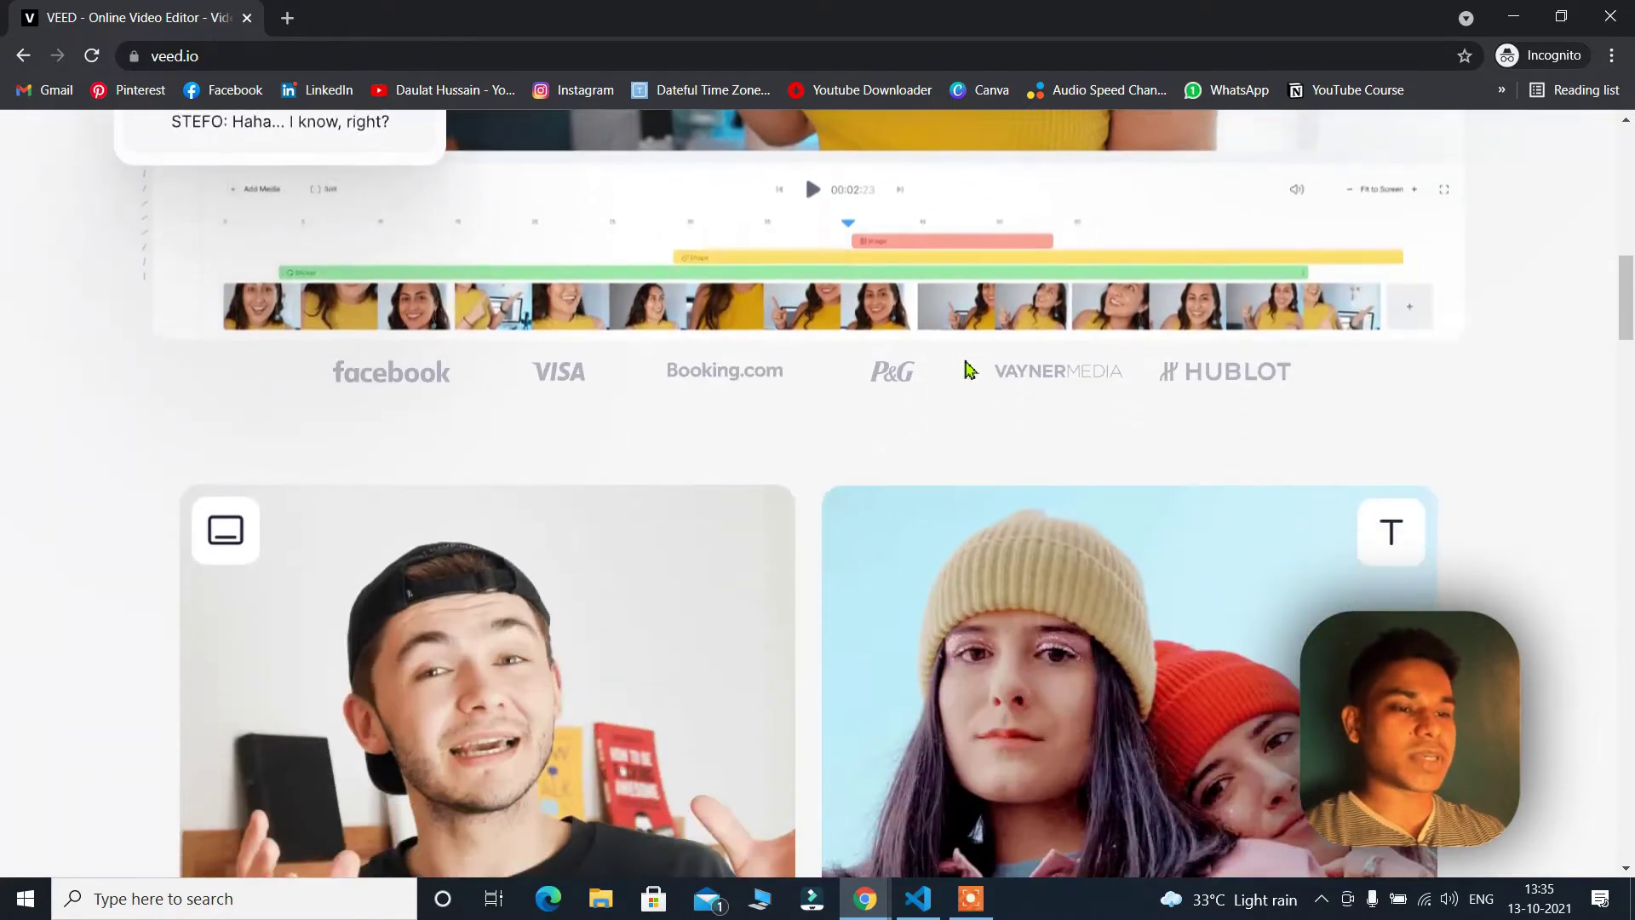
pyautogui.scroll(-2, 1079, 336)
pyautogui.scroll(-11, 954, 388)
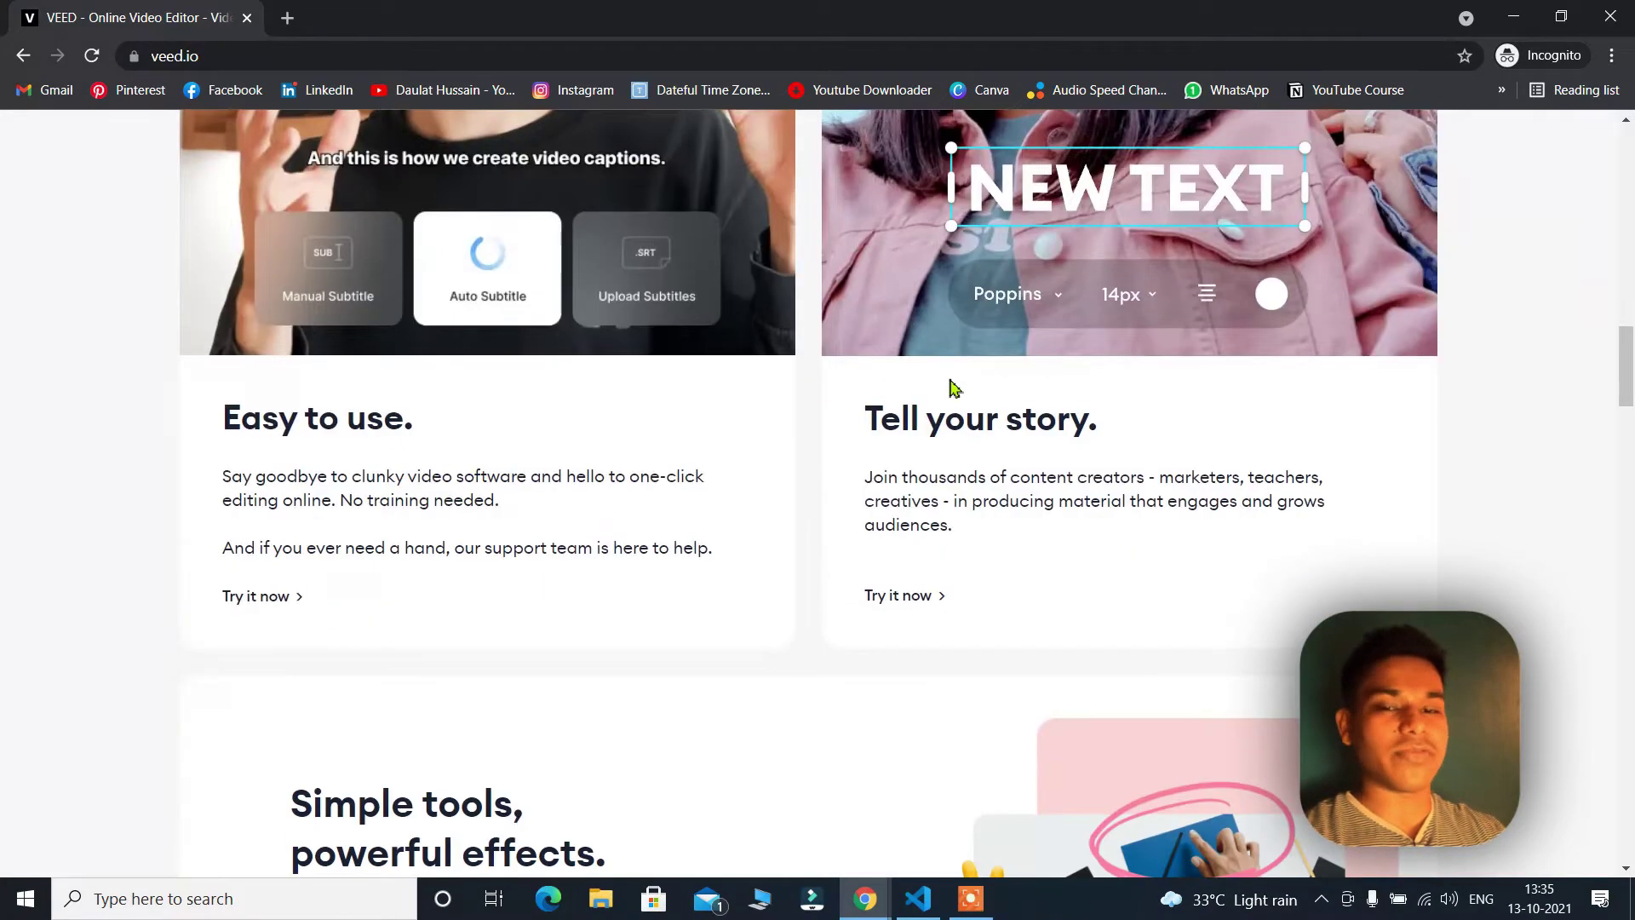
pyautogui.scroll(-20, 954, 387)
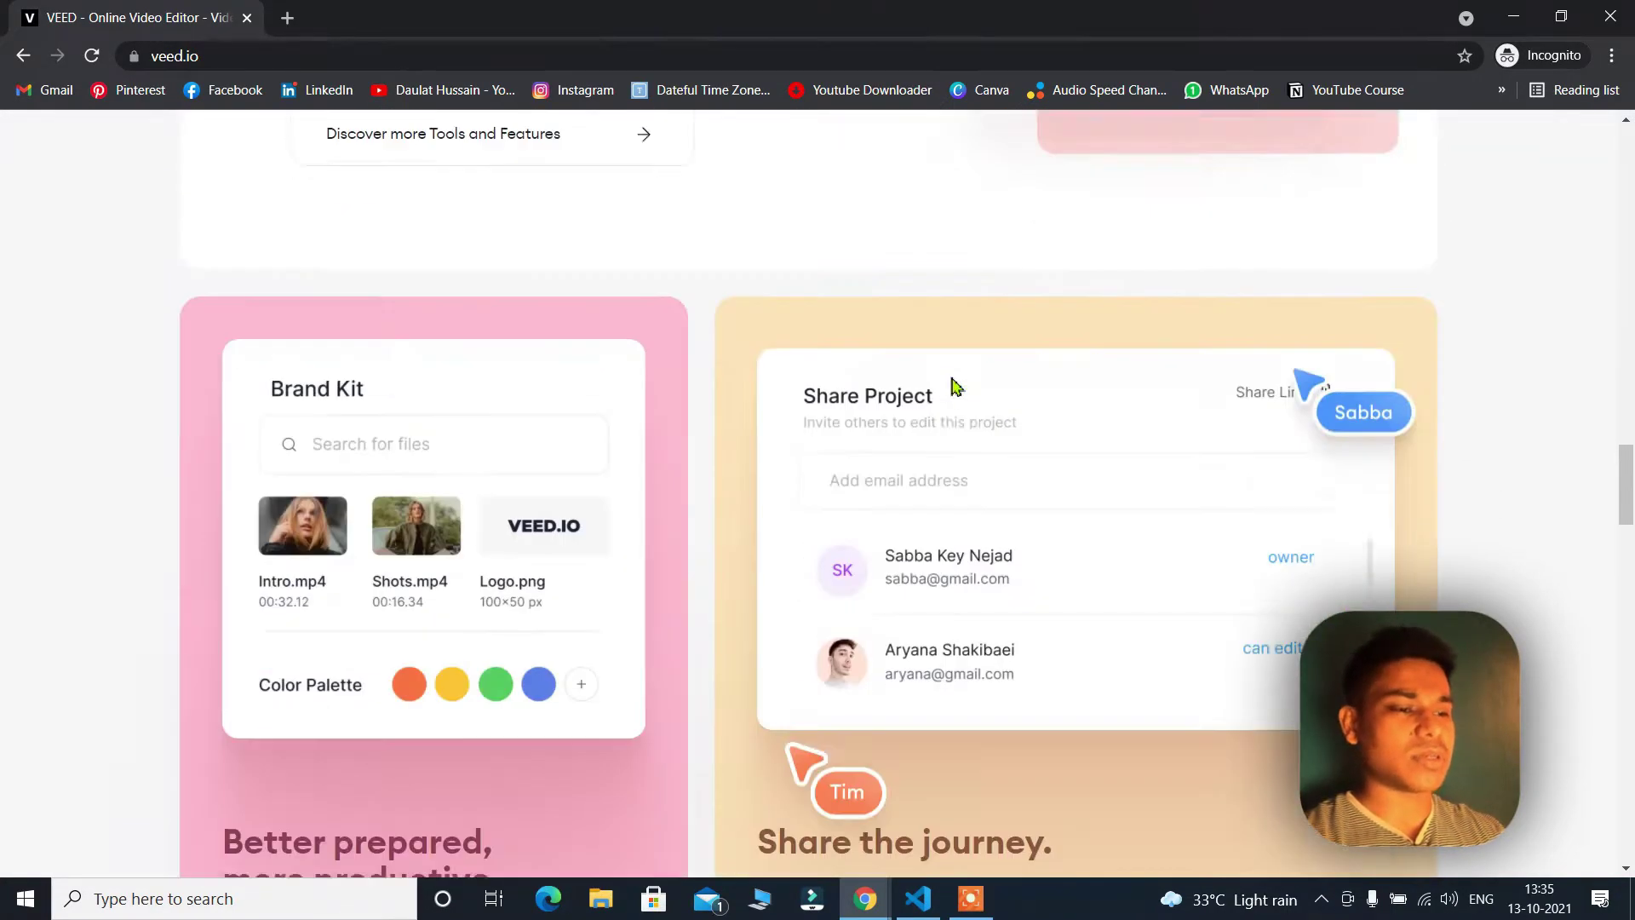
pyautogui.scroll(-20, 954, 387)
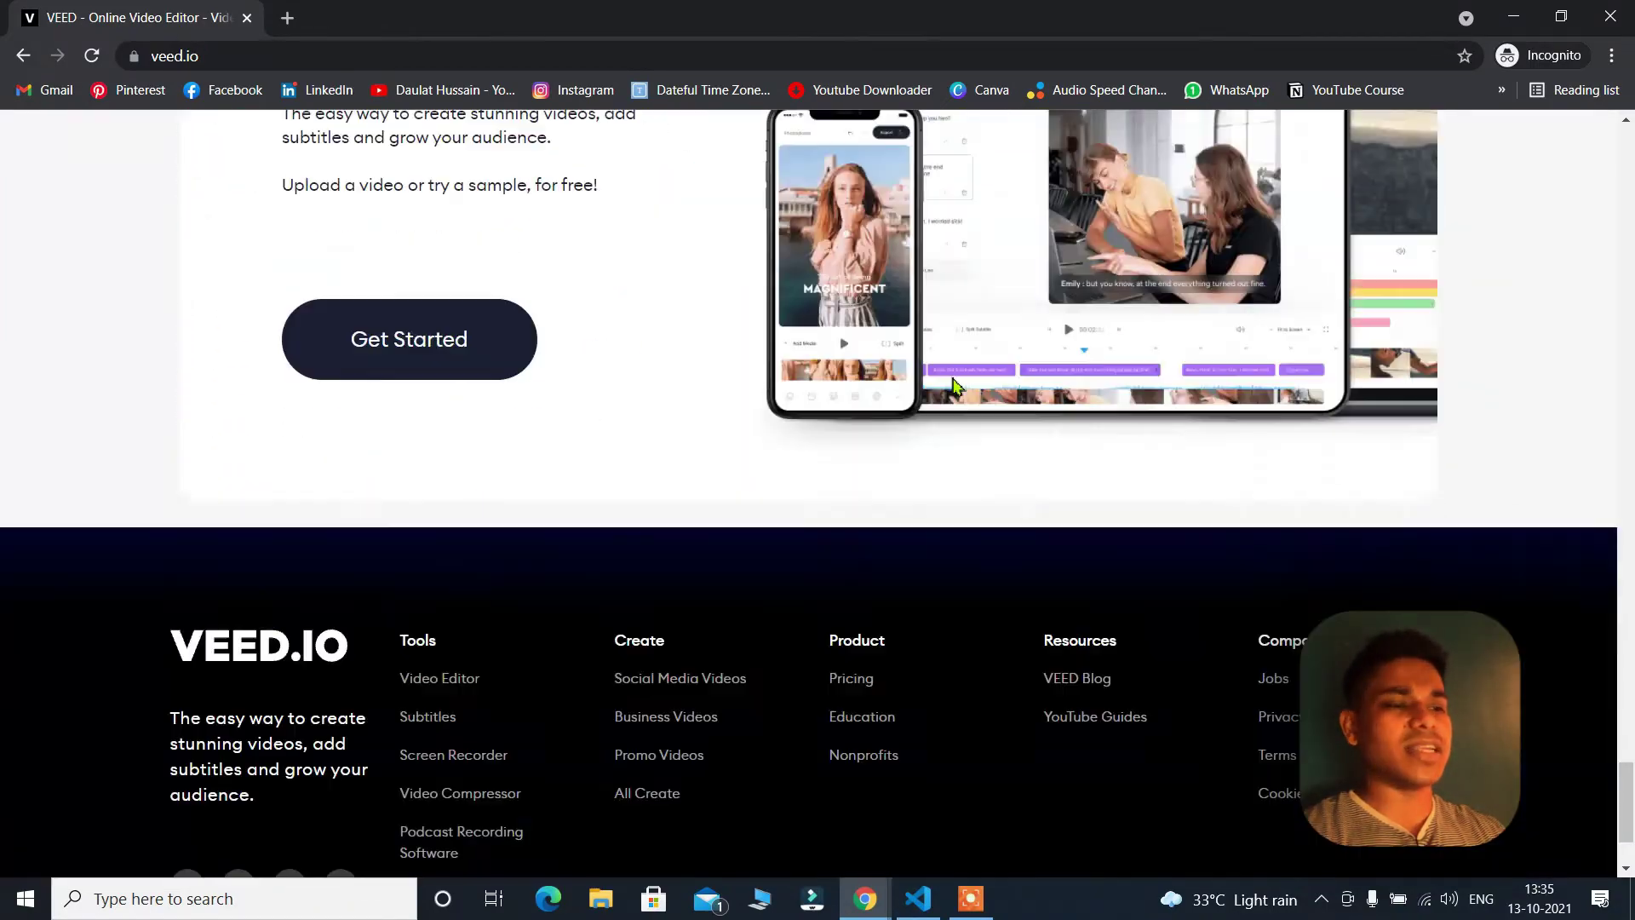
pyautogui.scroll(15, 953, 385)
pyautogui.scroll(20, 954, 387)
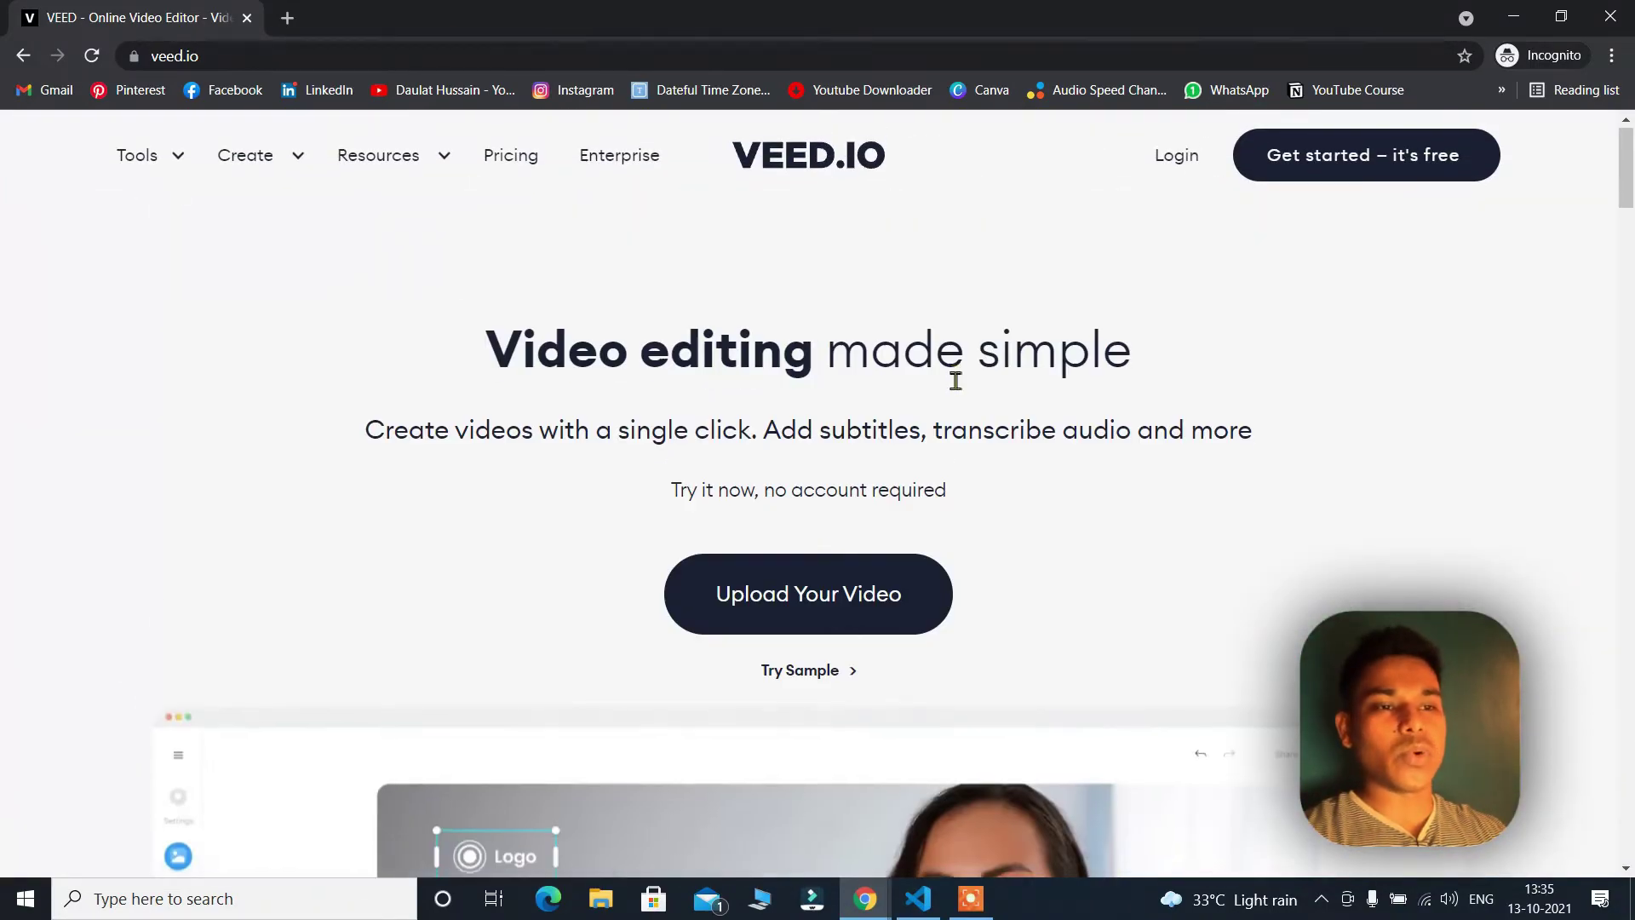
pyautogui.moveTo(281, 176)
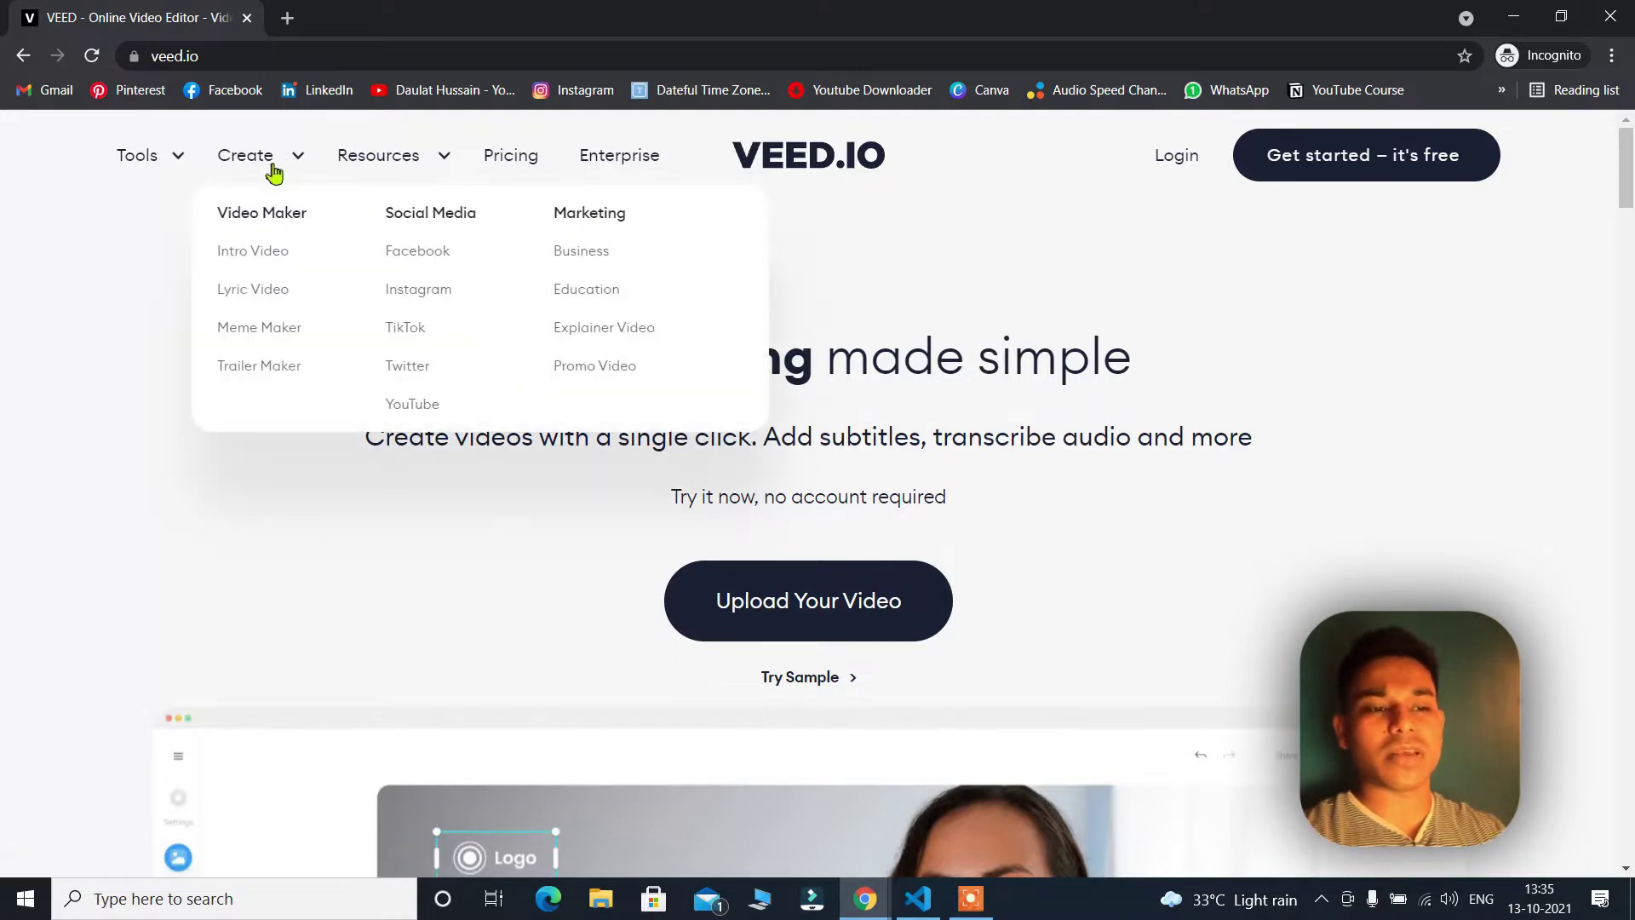
pyautogui.moveTo(401, 164)
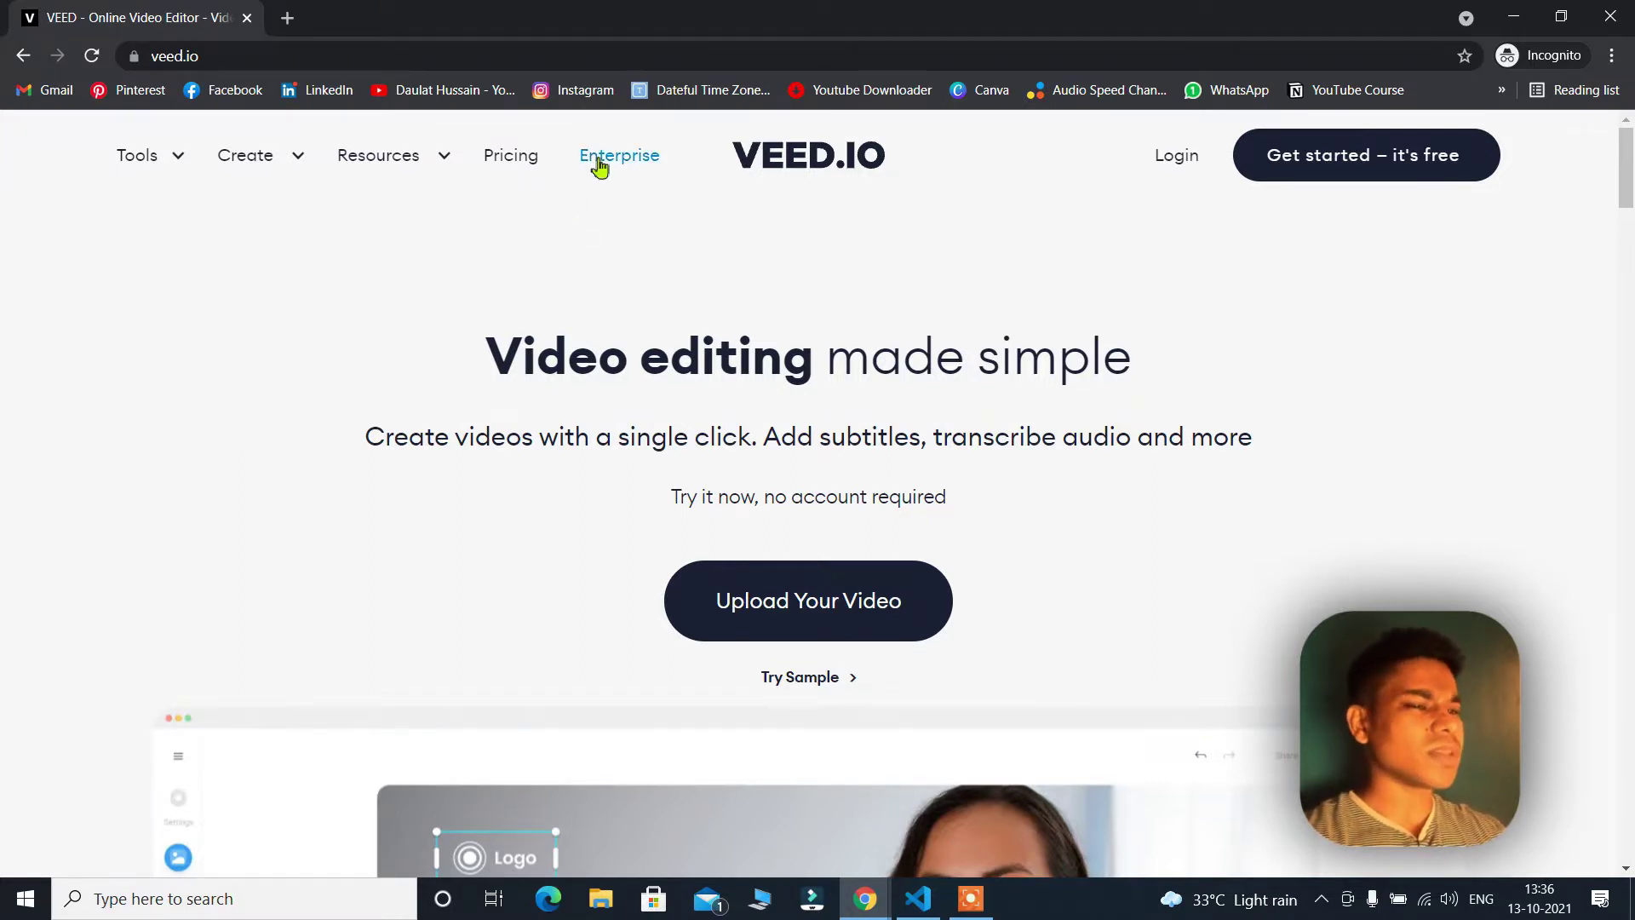
pyautogui.scroll(-20, 675, 442)
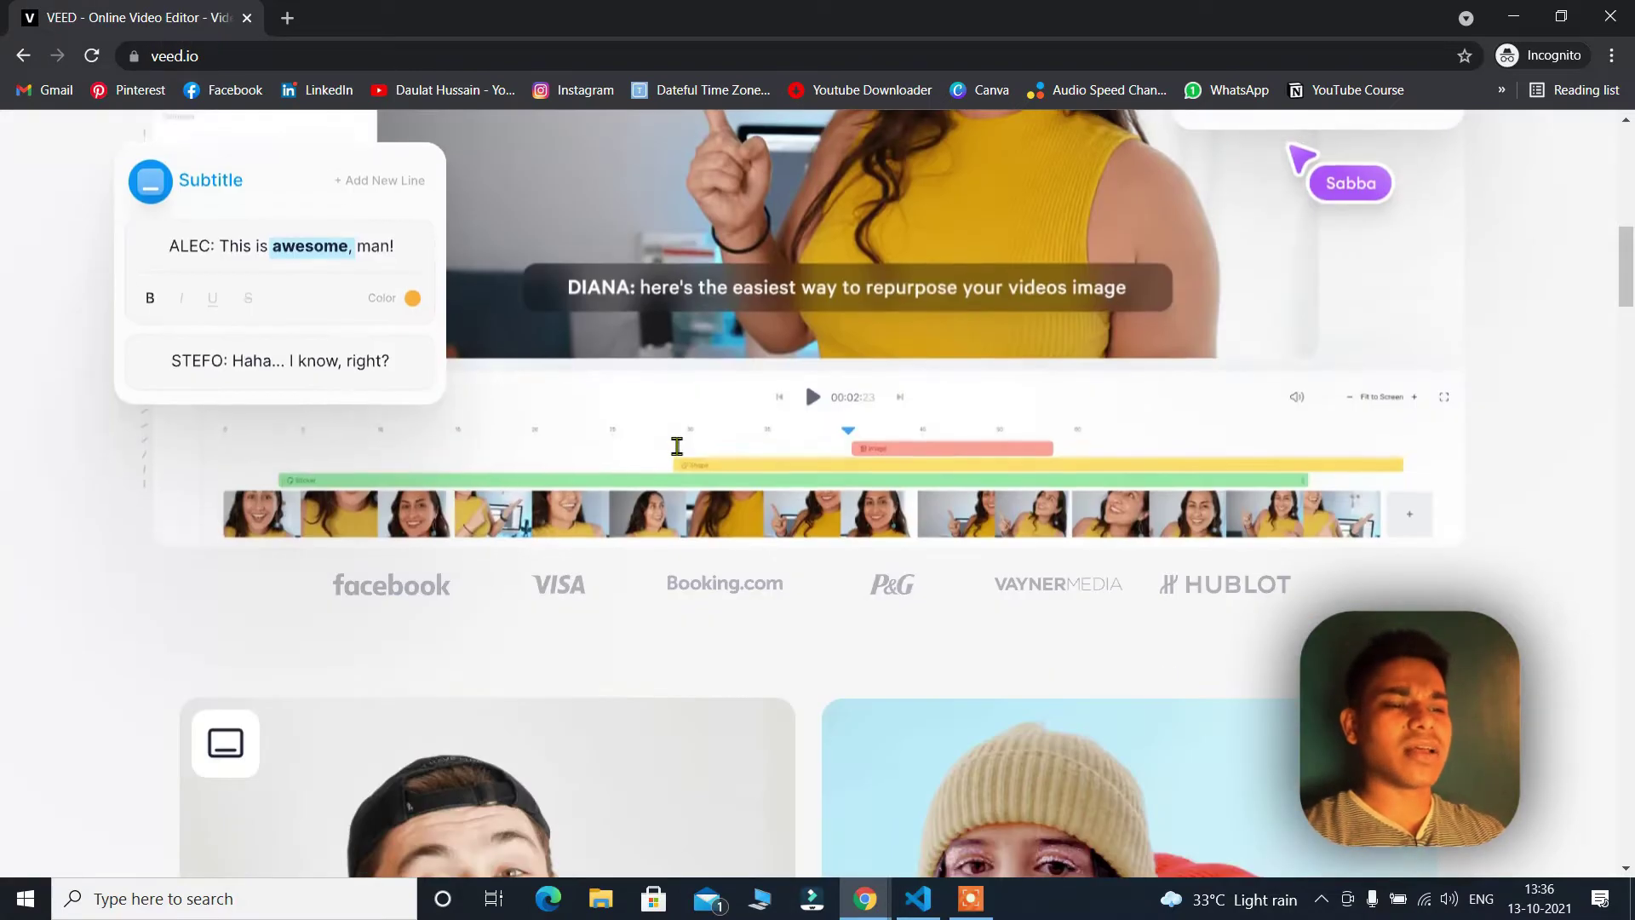
pyautogui.scroll(-5, 681, 437)
pyautogui.scroll(20, 672, 443)
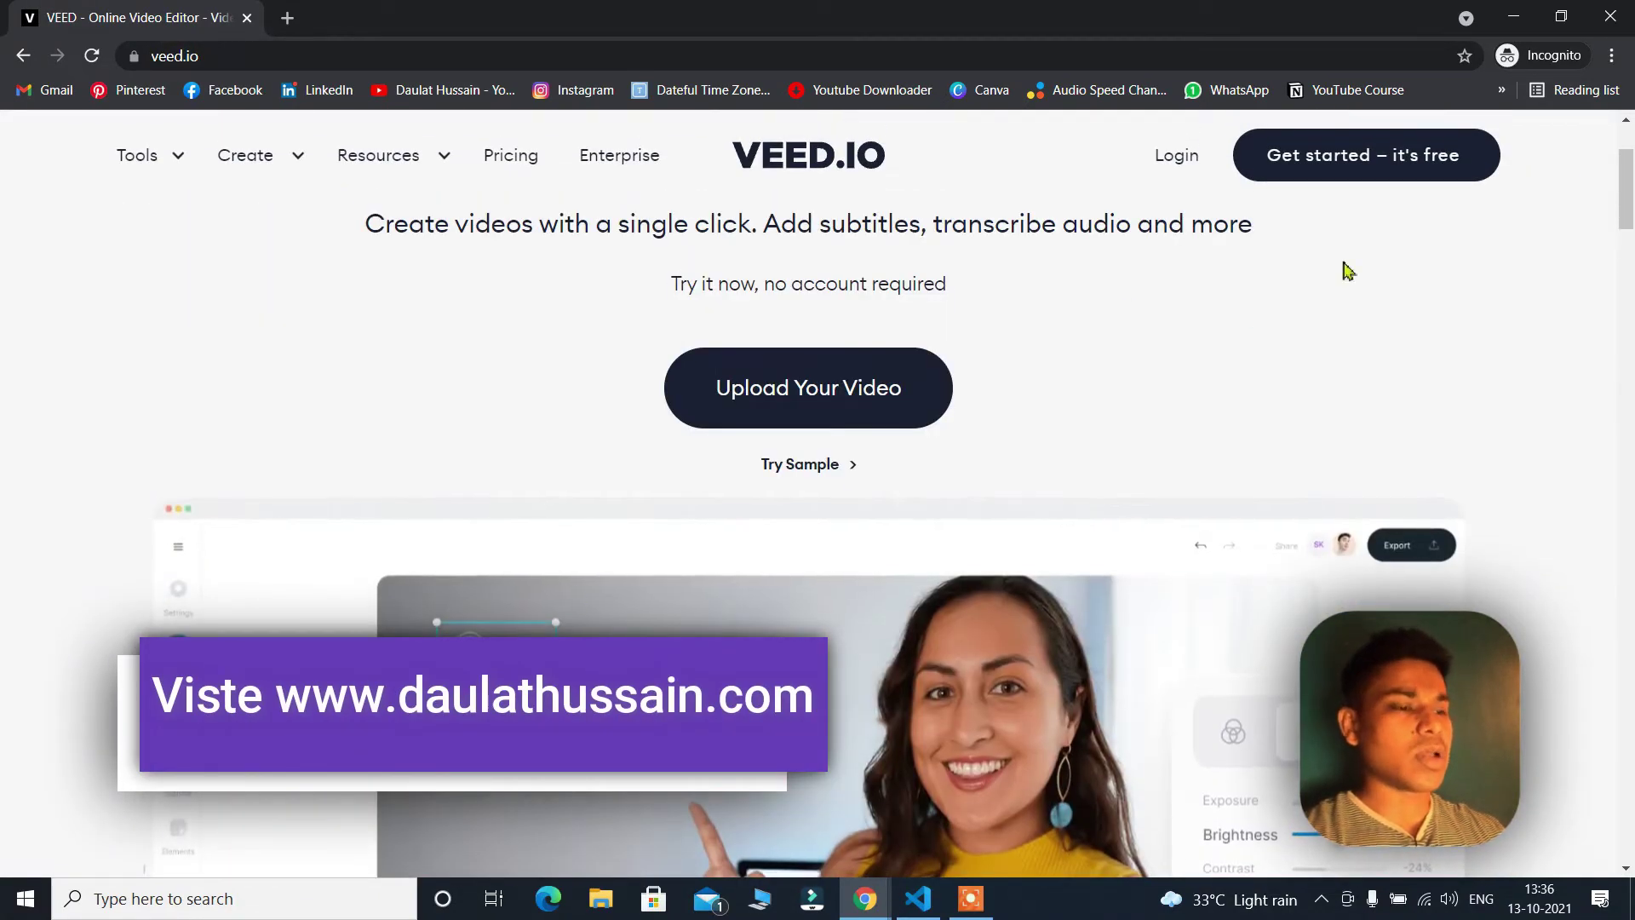
pyautogui.scroll(2, 792, 558)
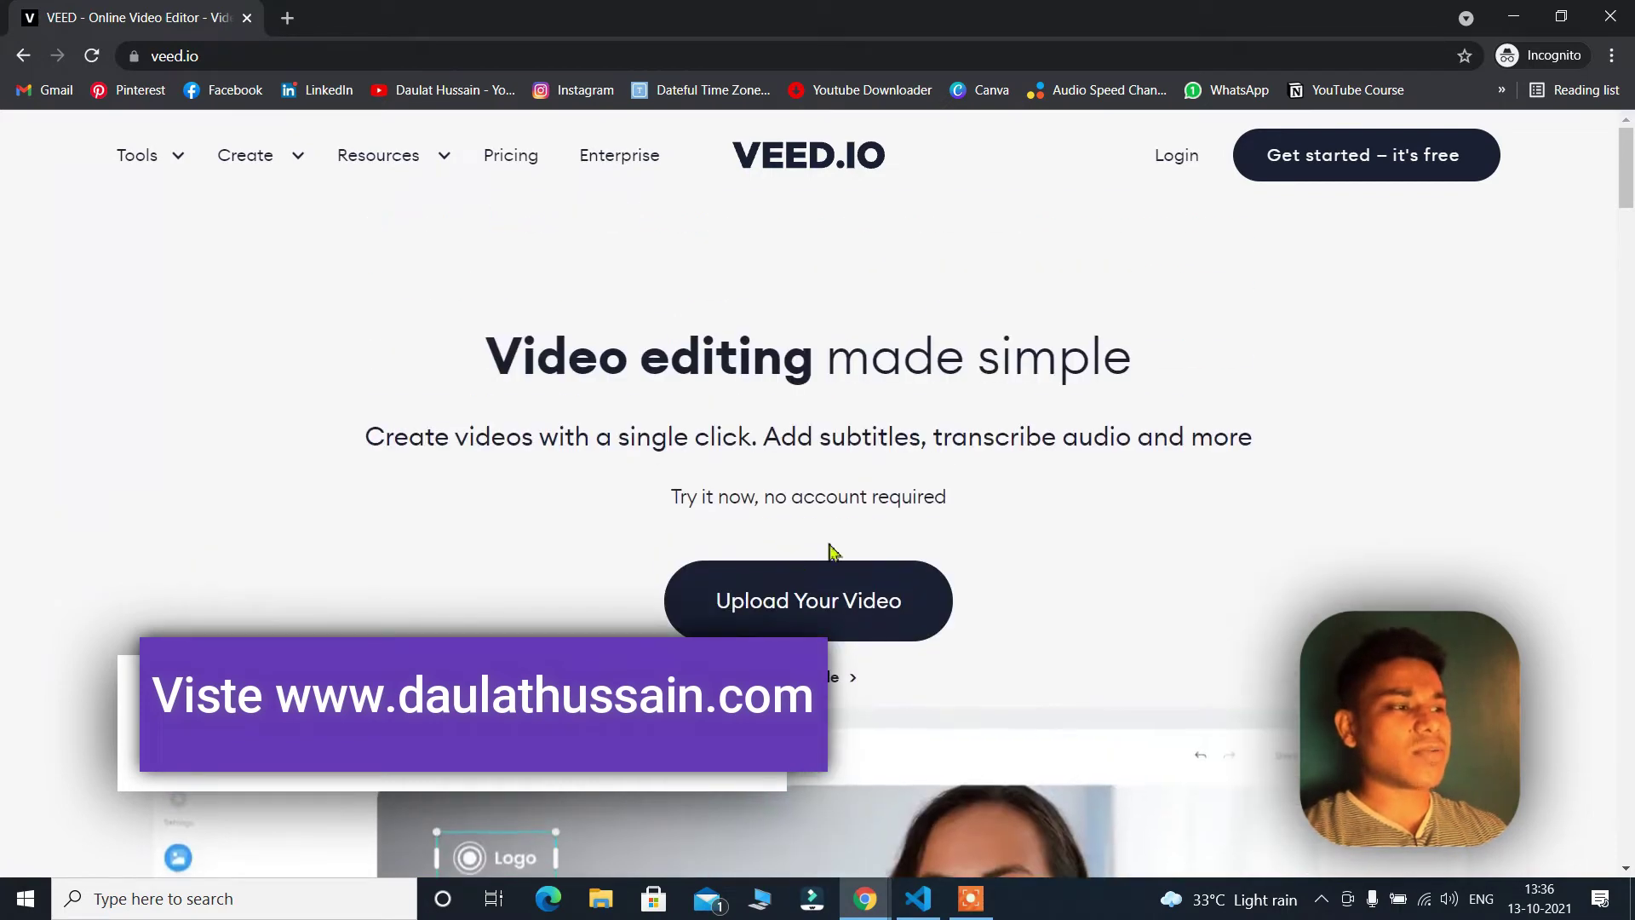
# Start a free video project and upload the audio file "ooo" from the device's test folder
pyautogui.click(1331, 165)
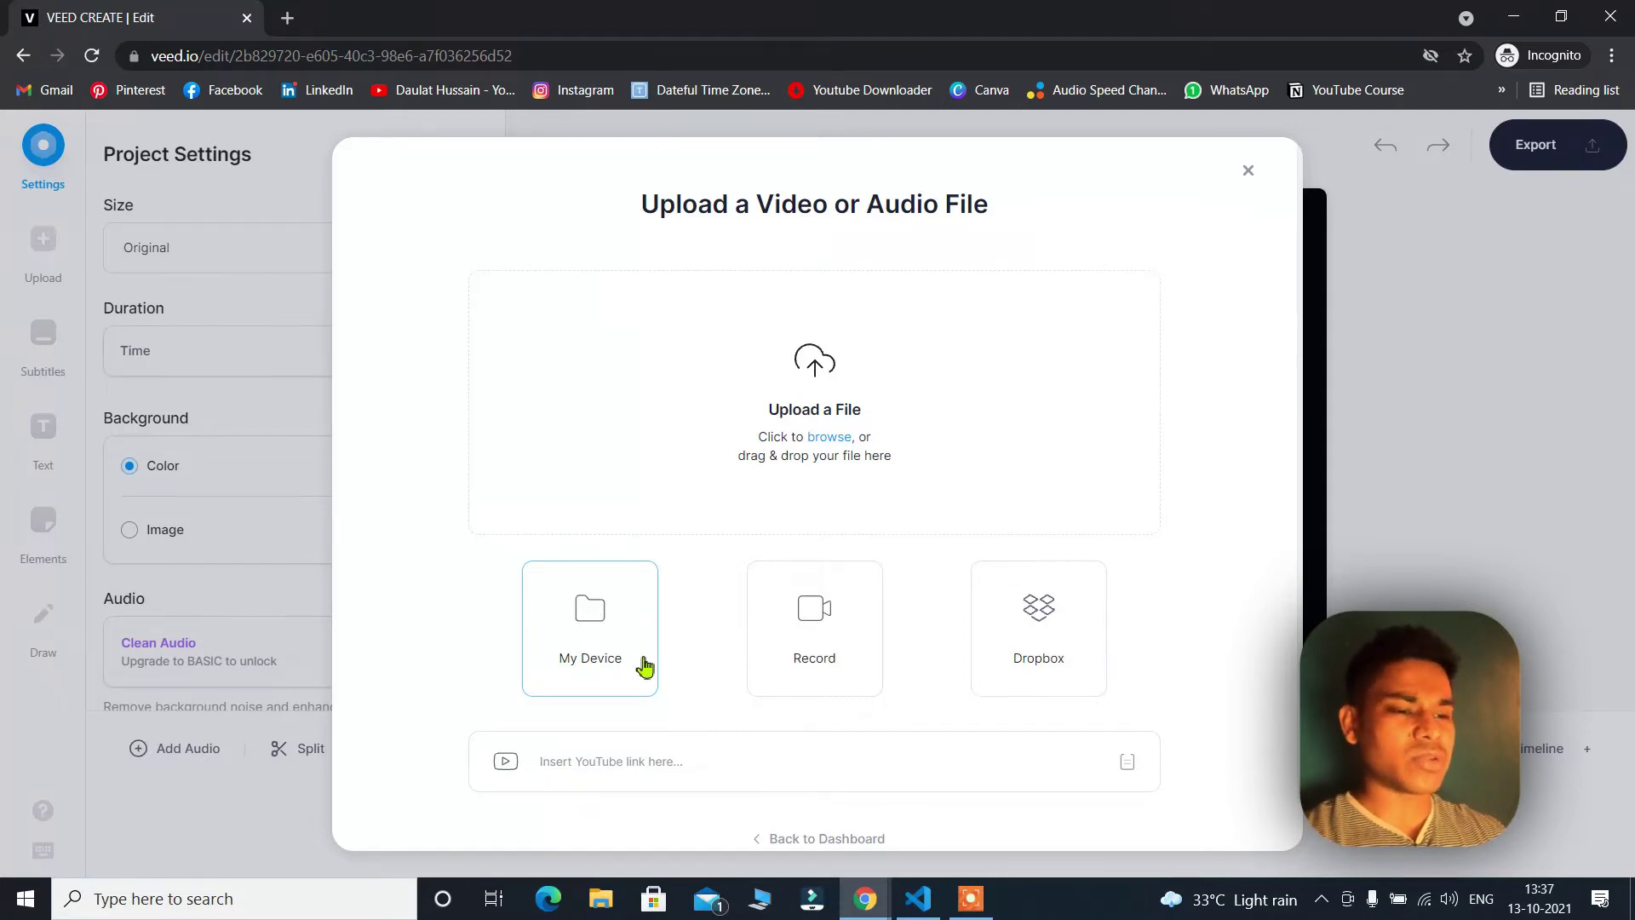
pyautogui.click(576, 628)
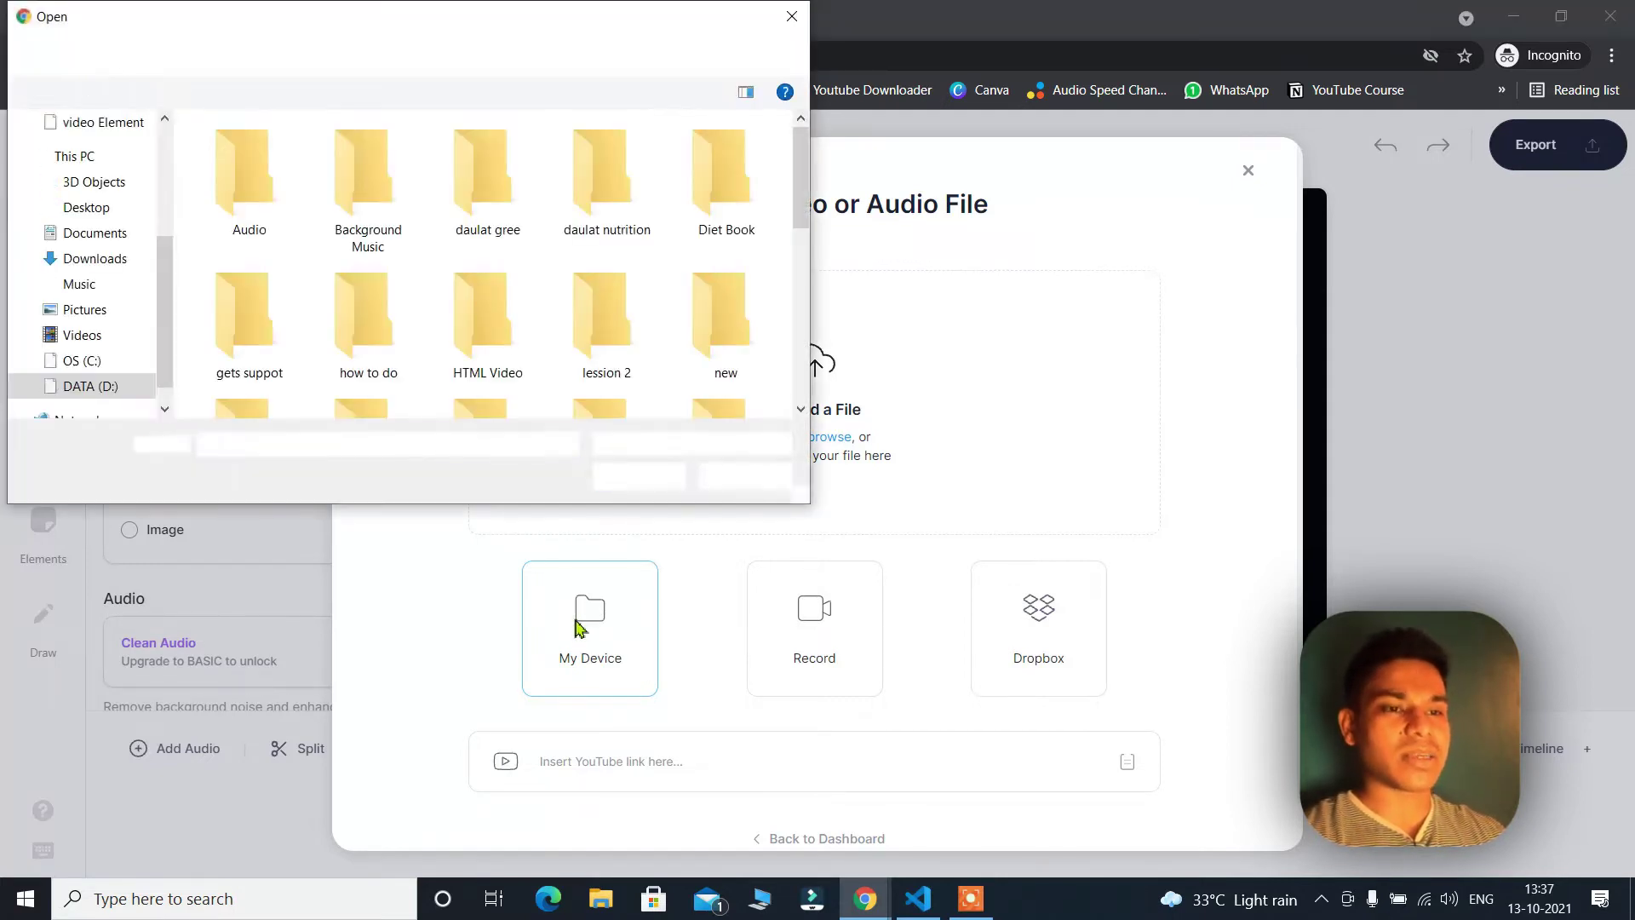
pyautogui.scroll(-5, 481, 324)
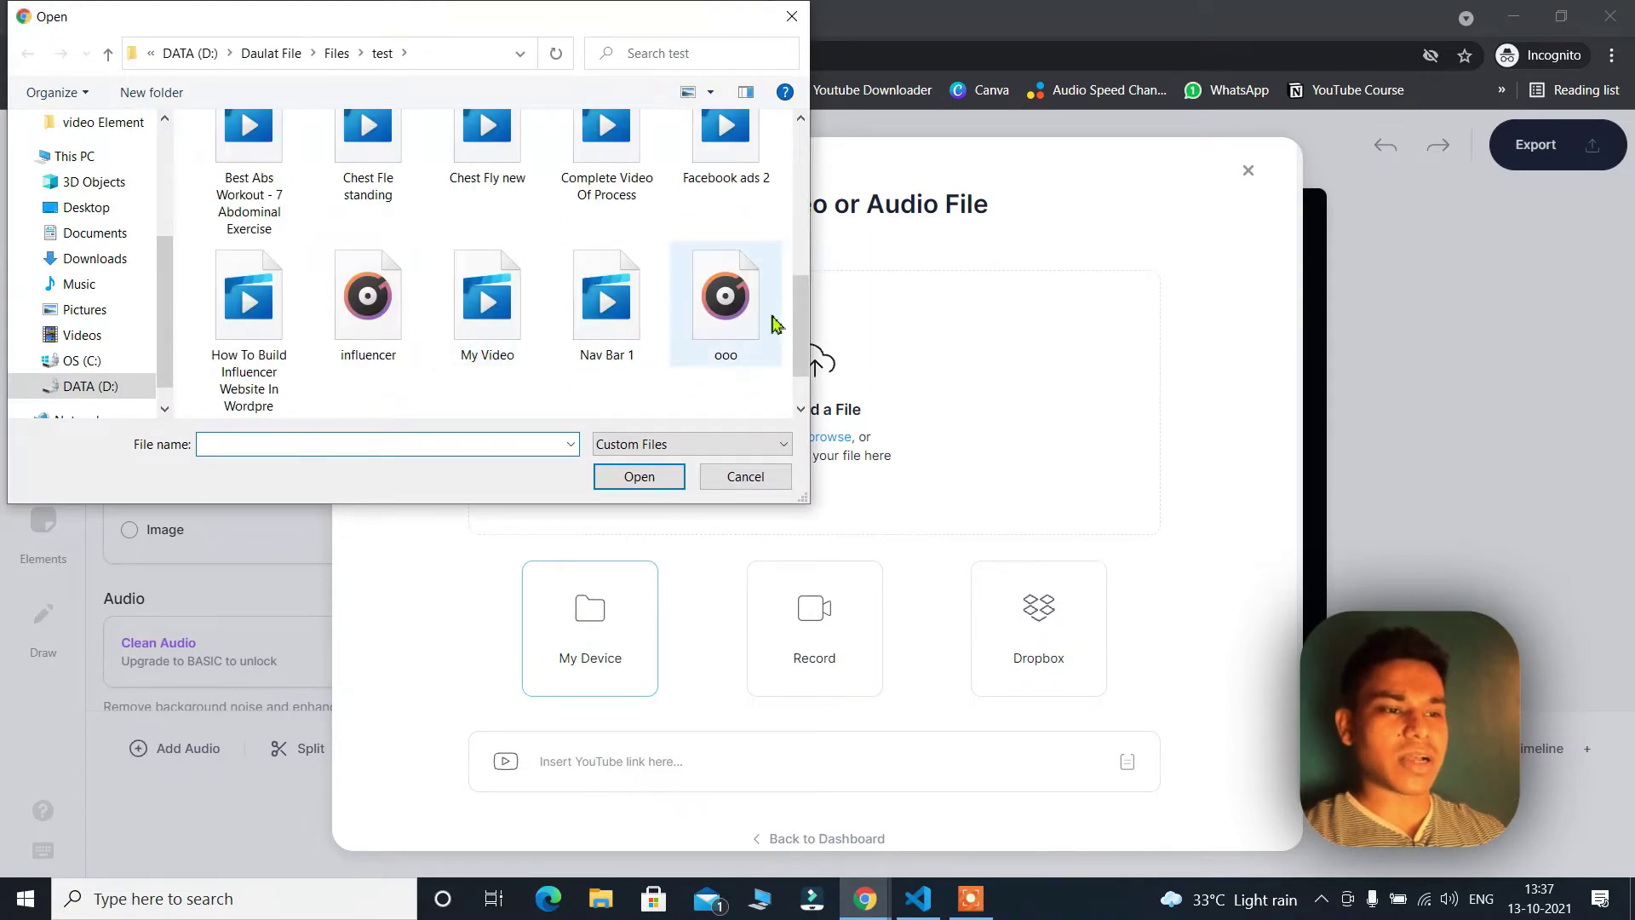
pyautogui.doubleClick(715, 322)
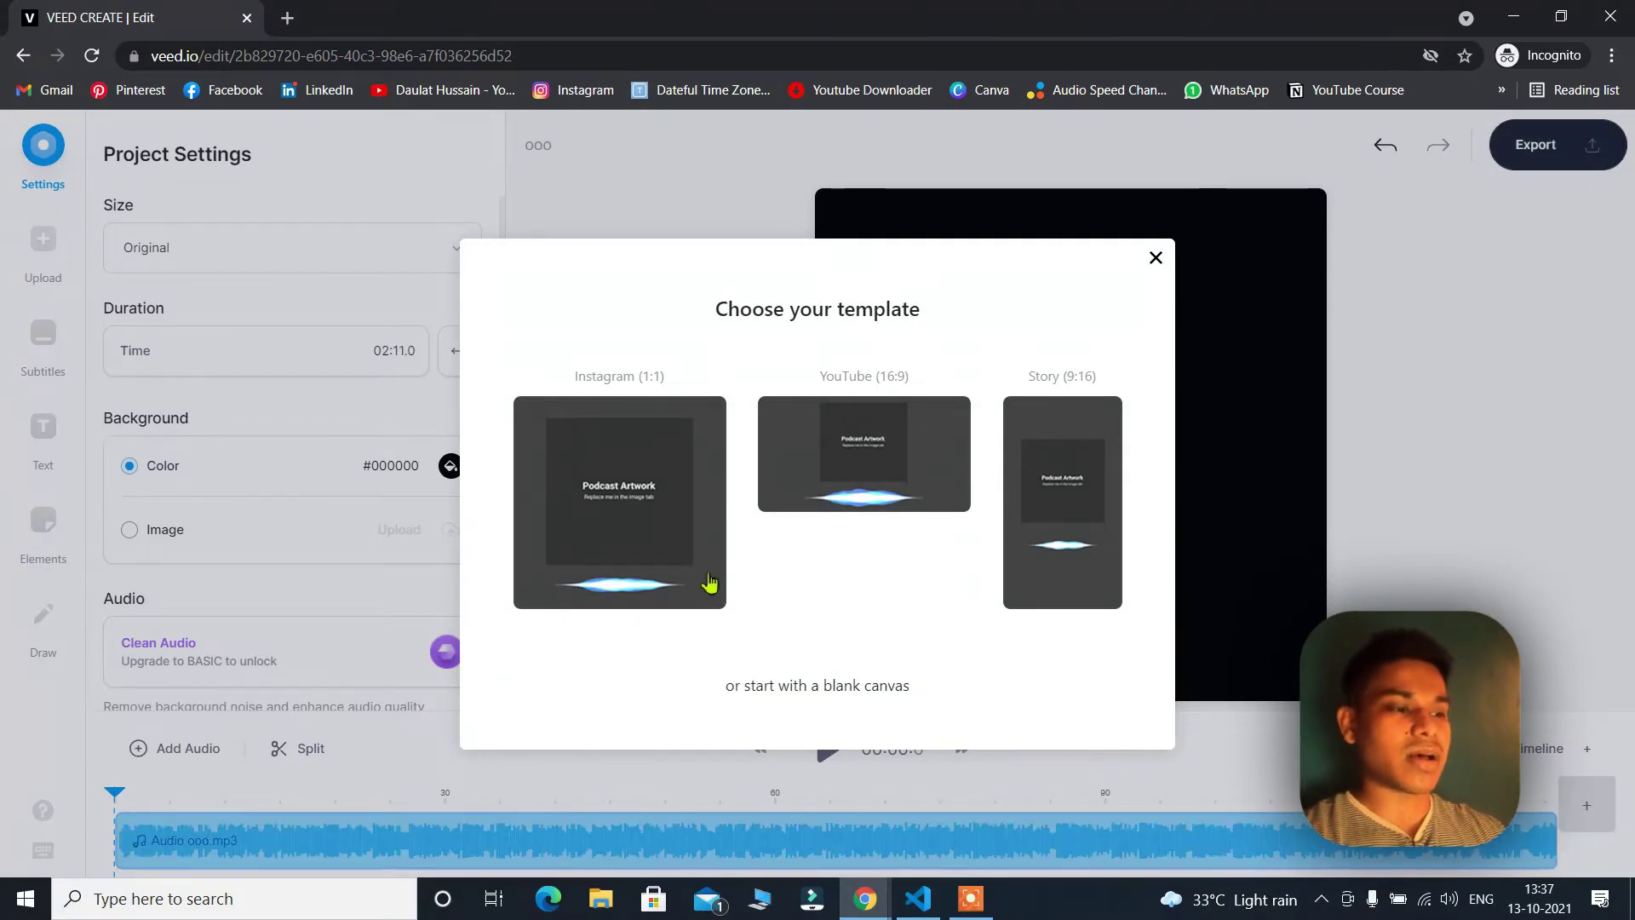
# Apply the YouTube (16:9) template and delete its podcast artwork placeholder and sound wave from the canvas
pyautogui.click(837, 477)
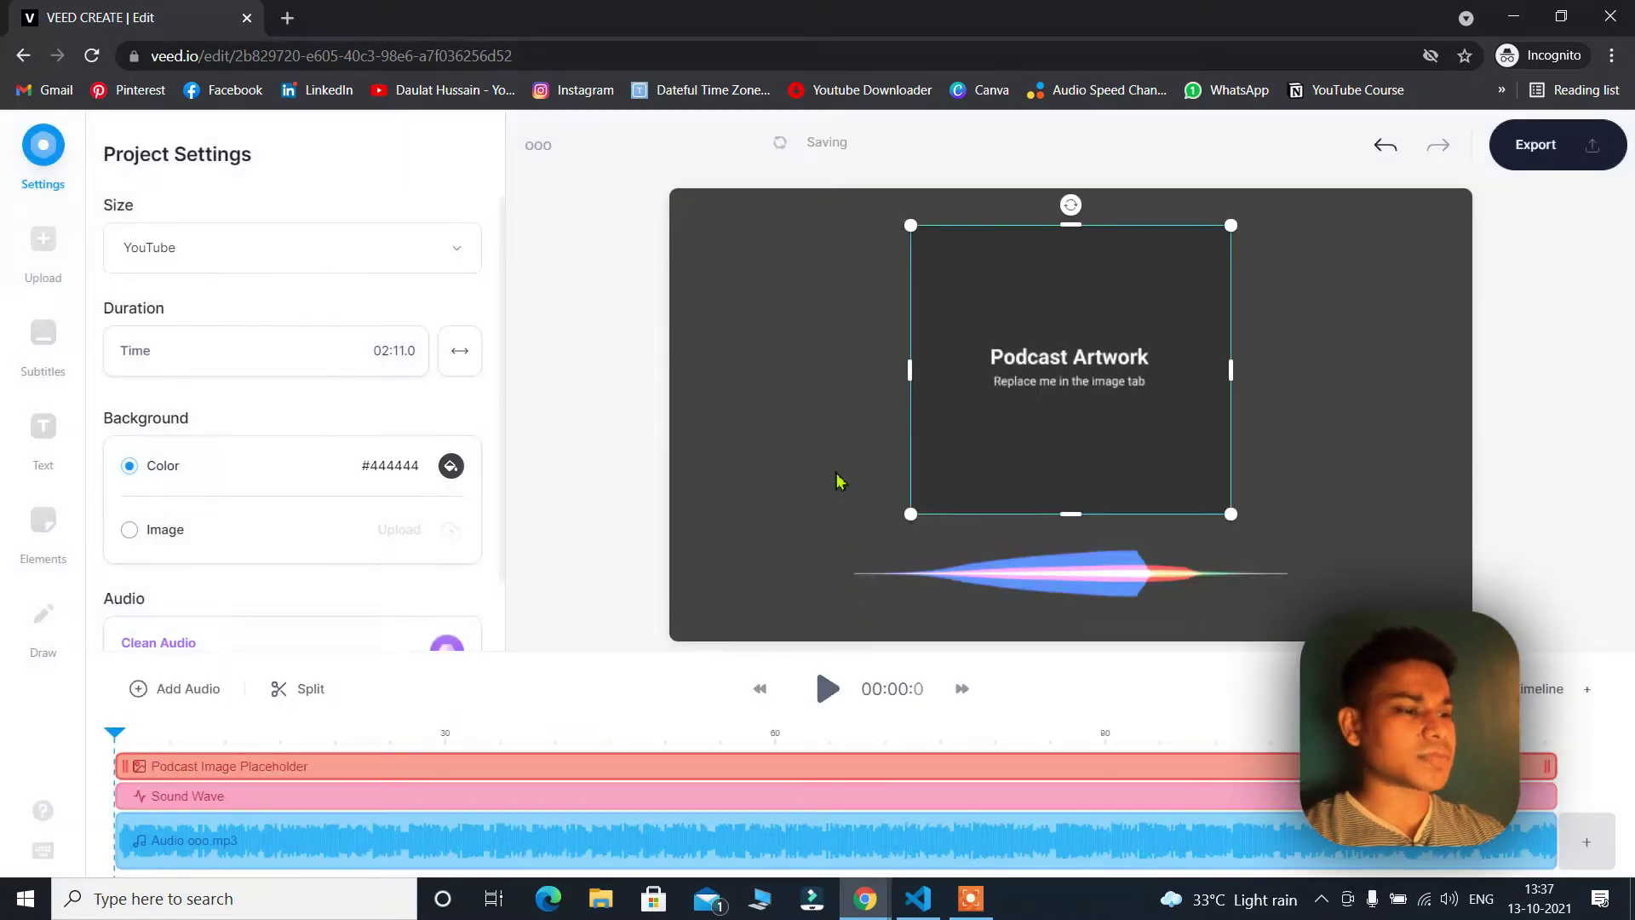
pyautogui.click(1115, 408)
pyautogui.press('Delete')
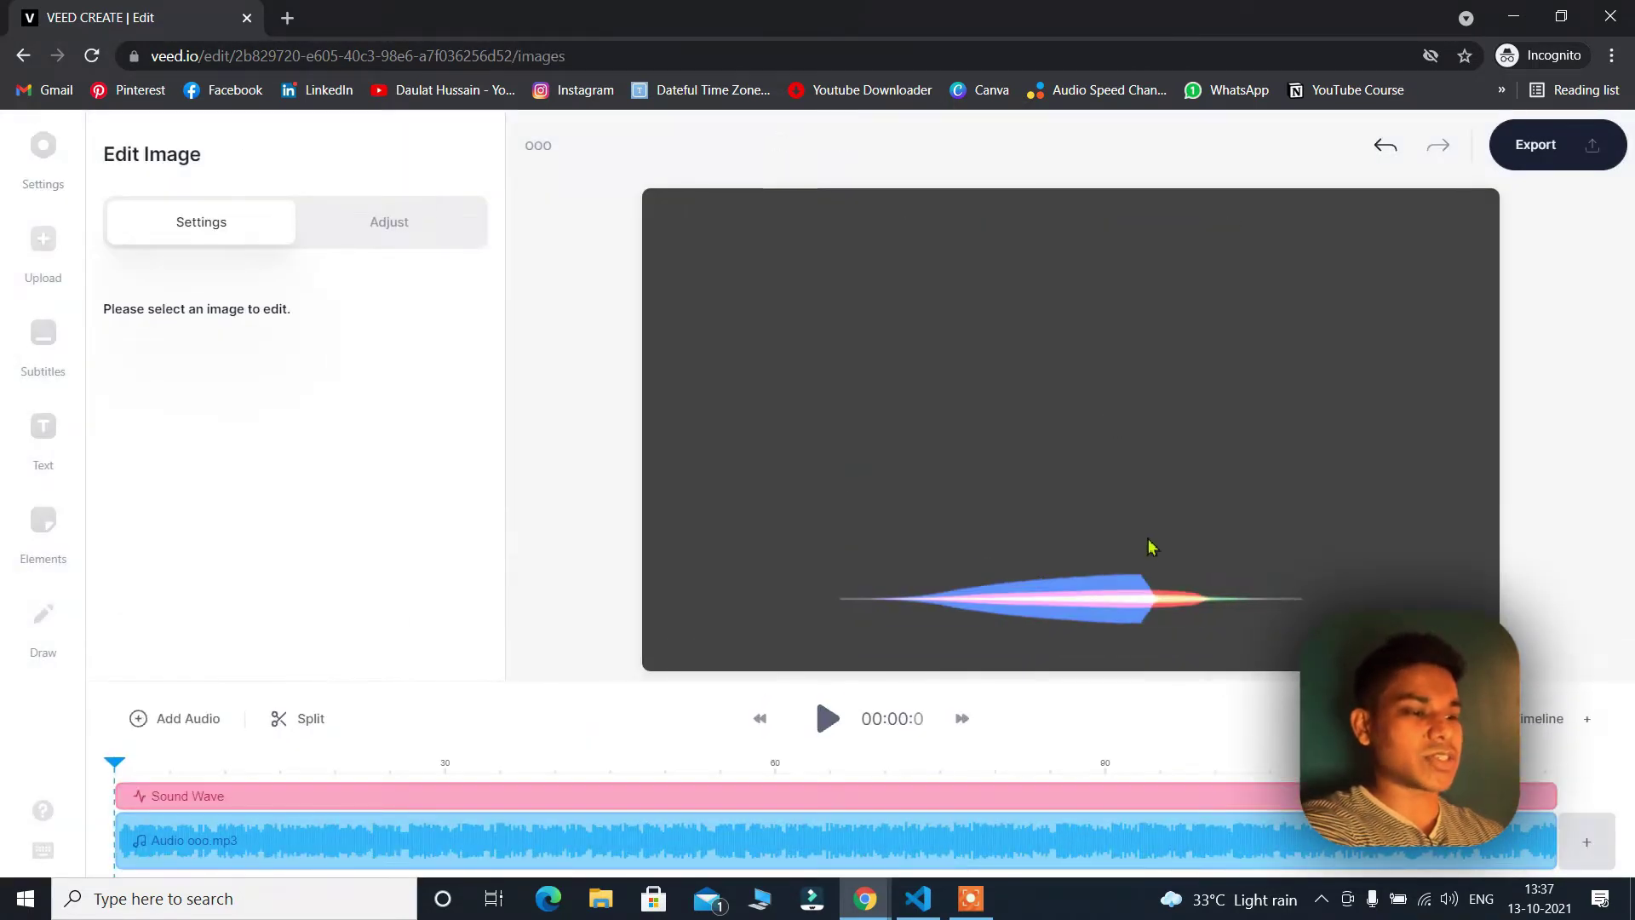
pyautogui.click(1115, 594)
pyautogui.press('Delete')
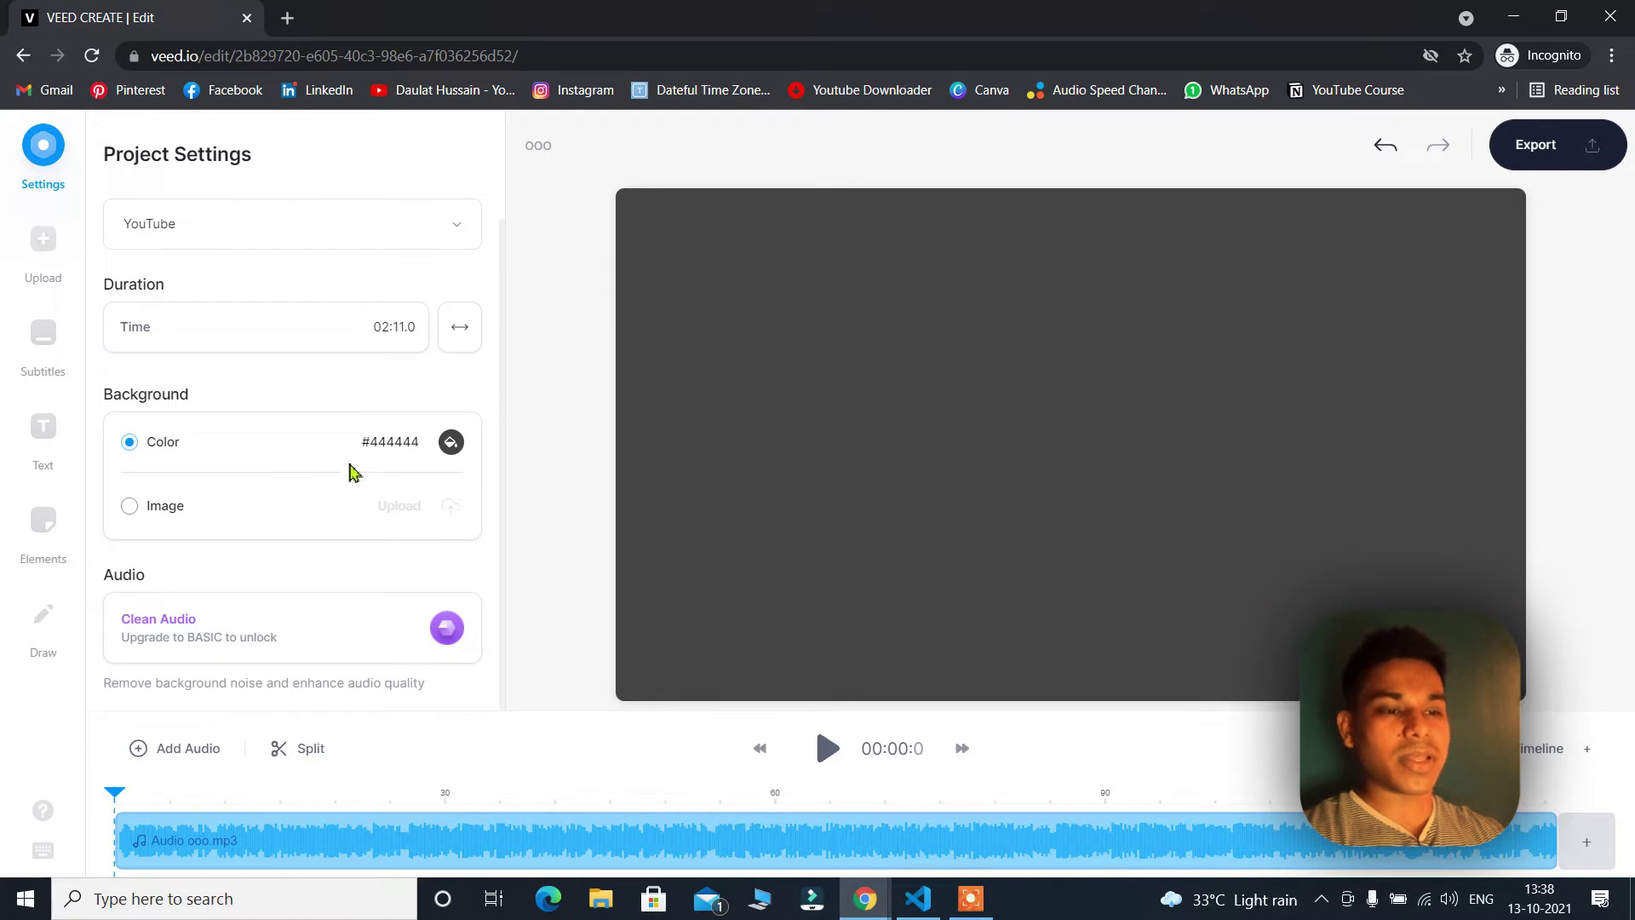
# Set the project's background color to green #1DC321
pyautogui.click(448, 445)
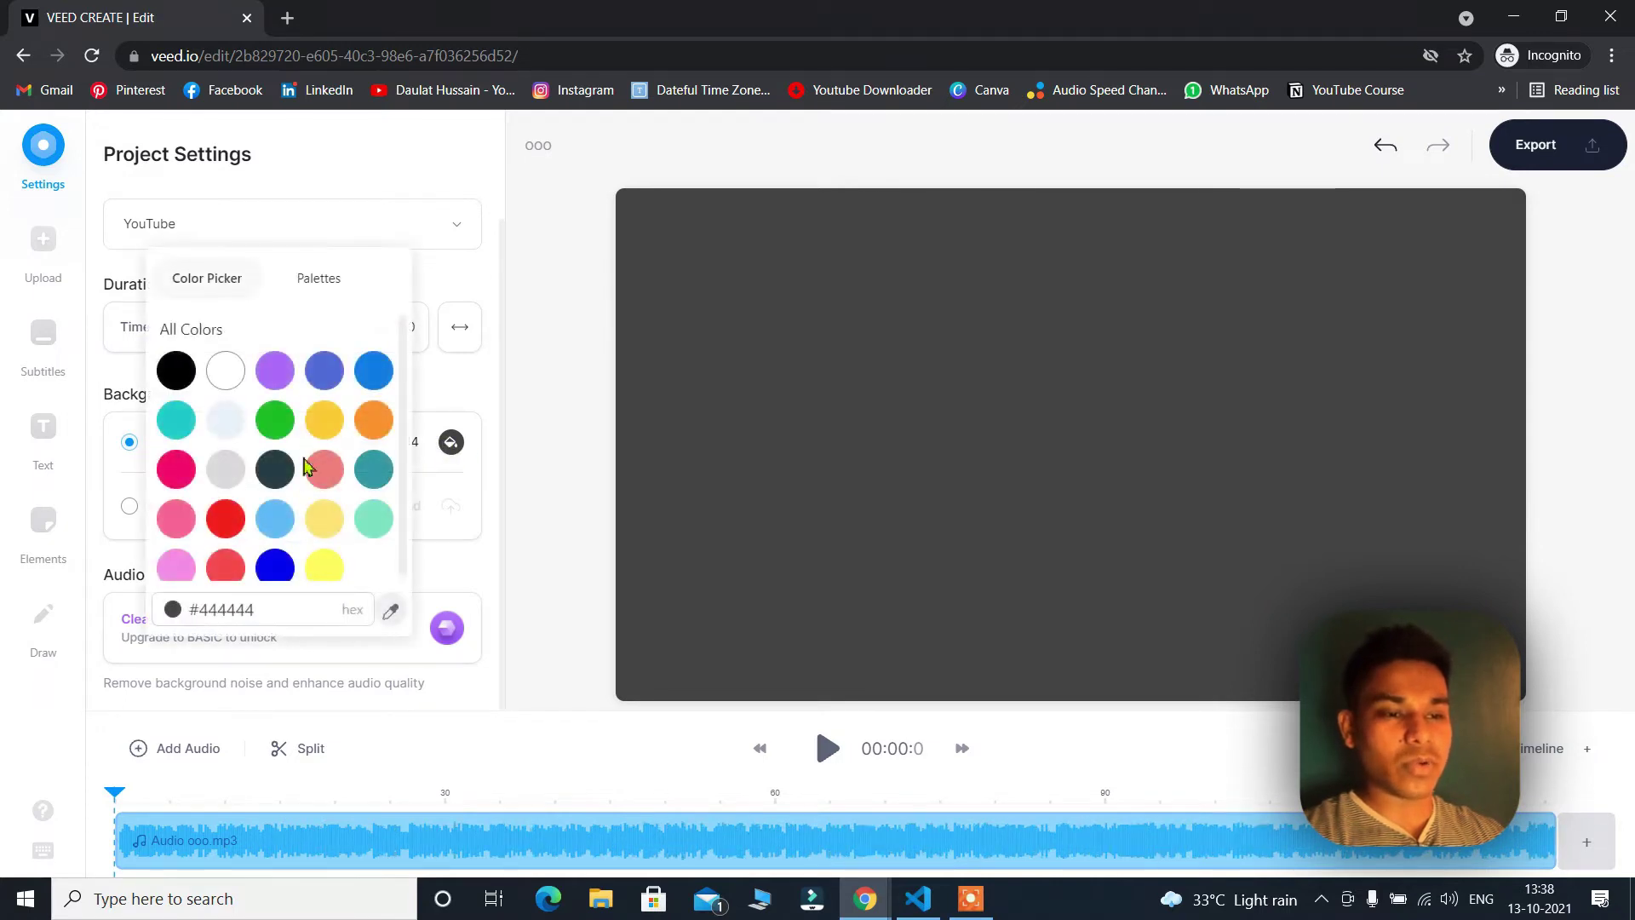
pyautogui.click(280, 429)
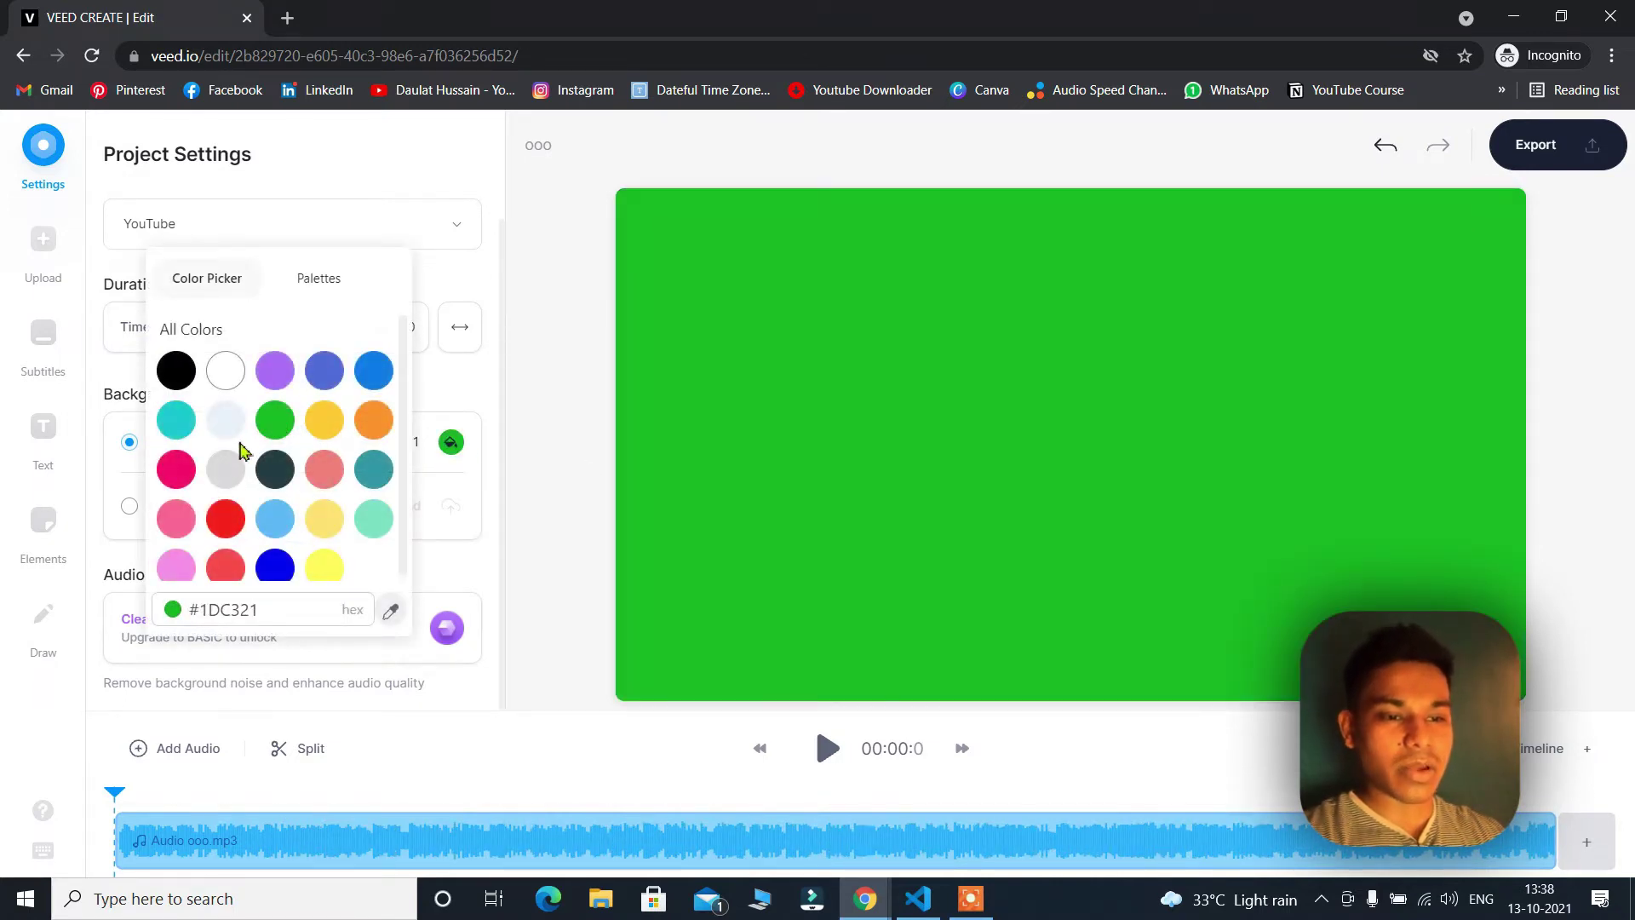
pyautogui.scroll(-1, 255, 435)
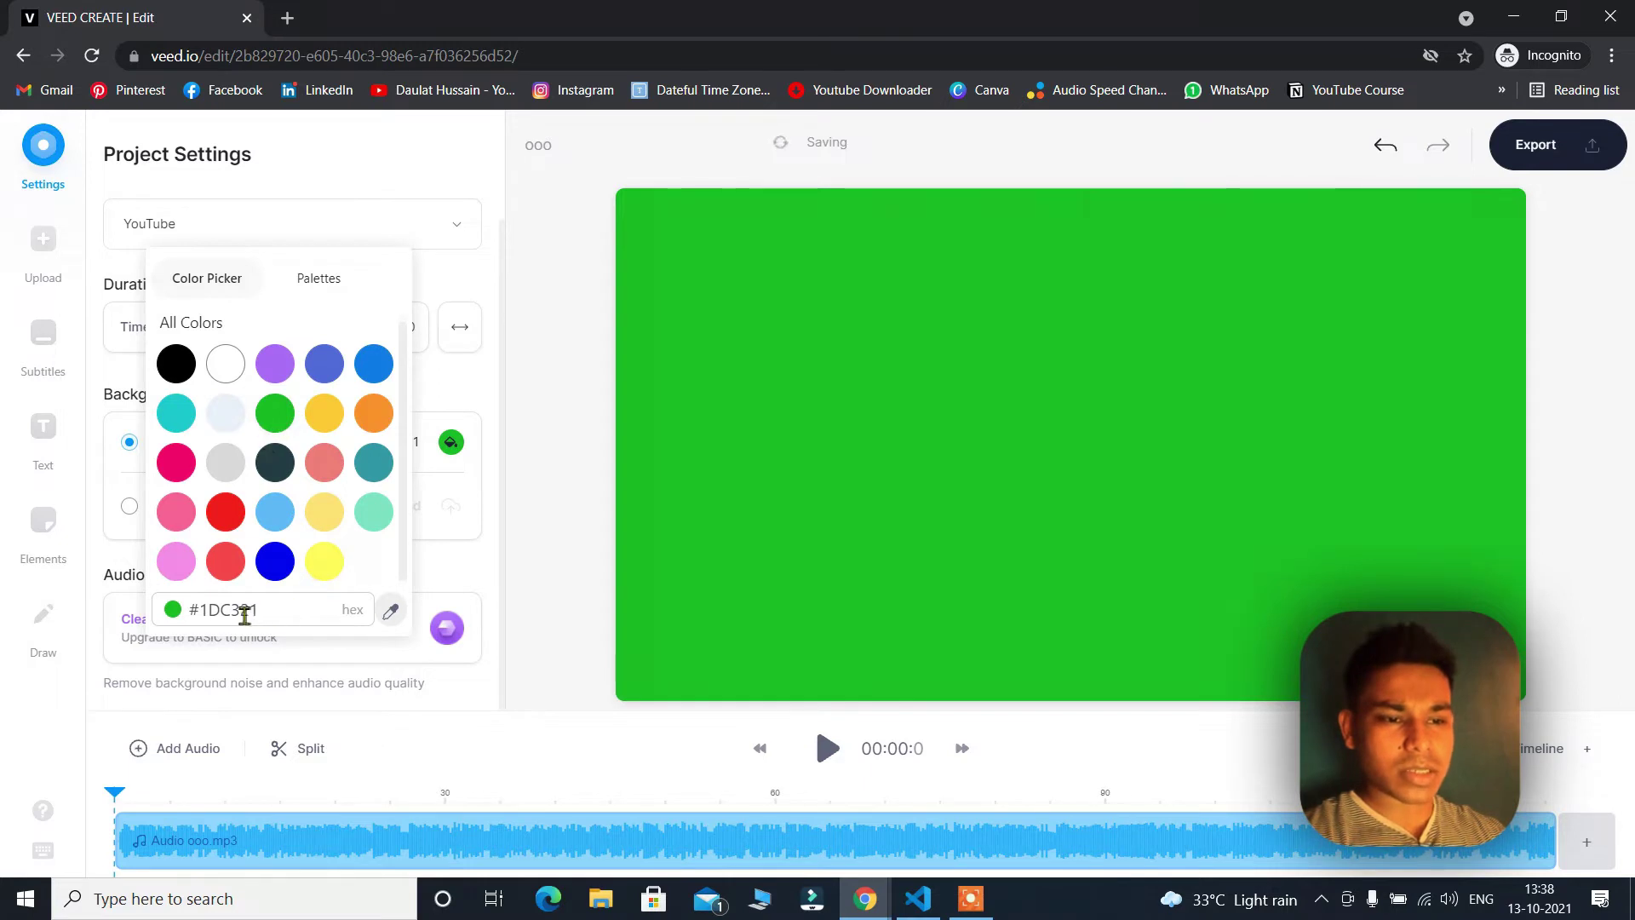
pyautogui.click(391, 611)
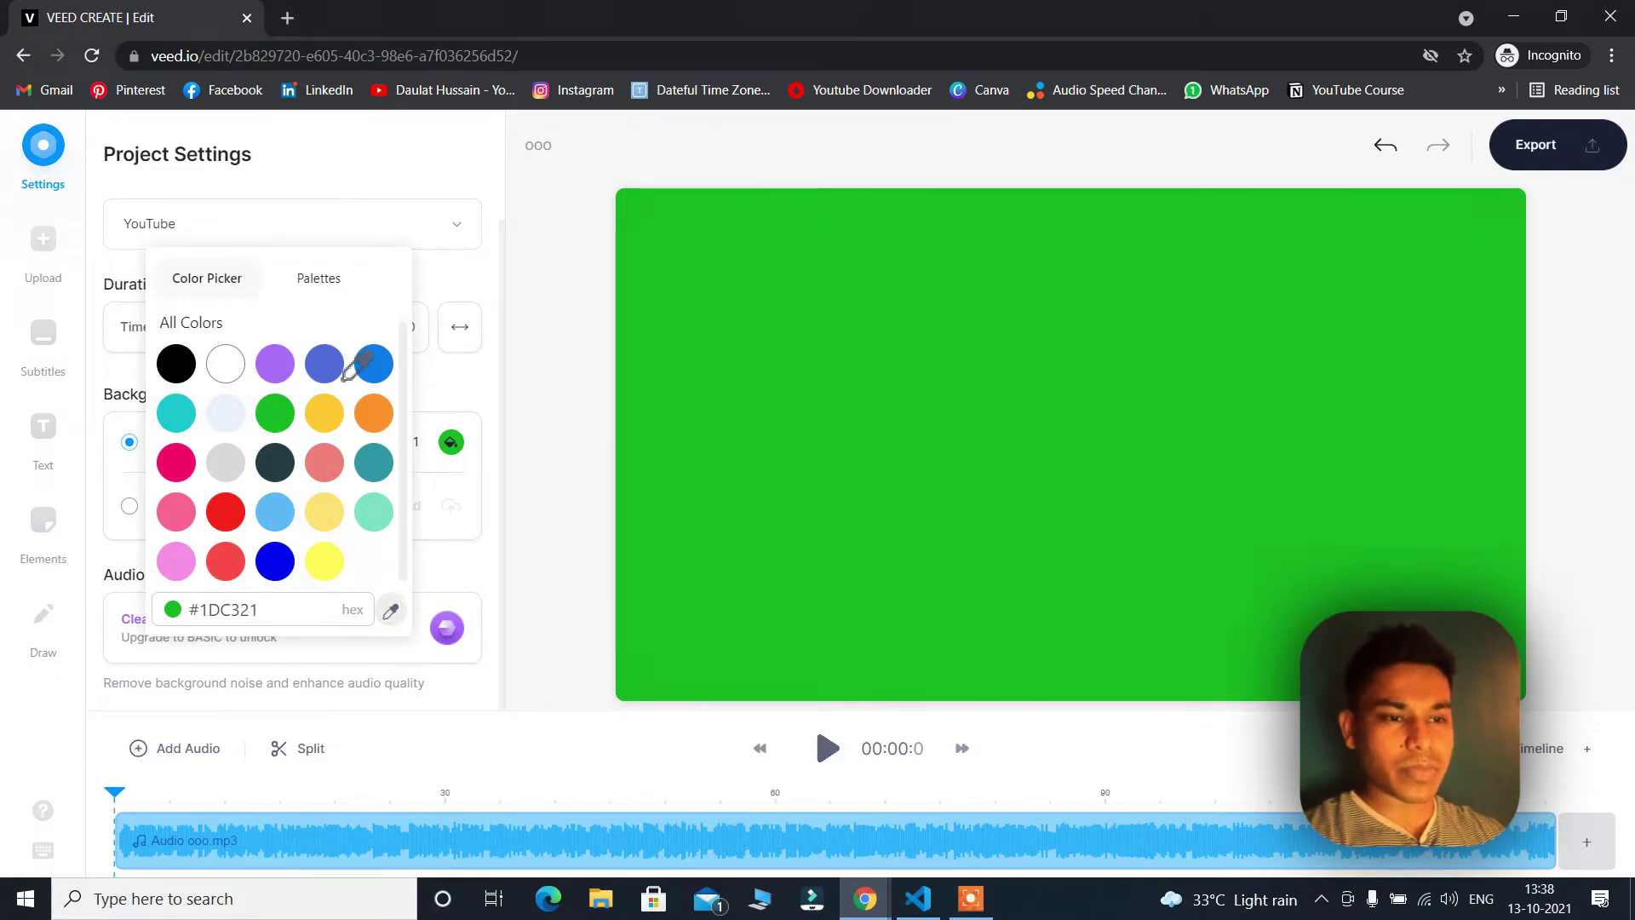
pyautogui.click(292, 427)
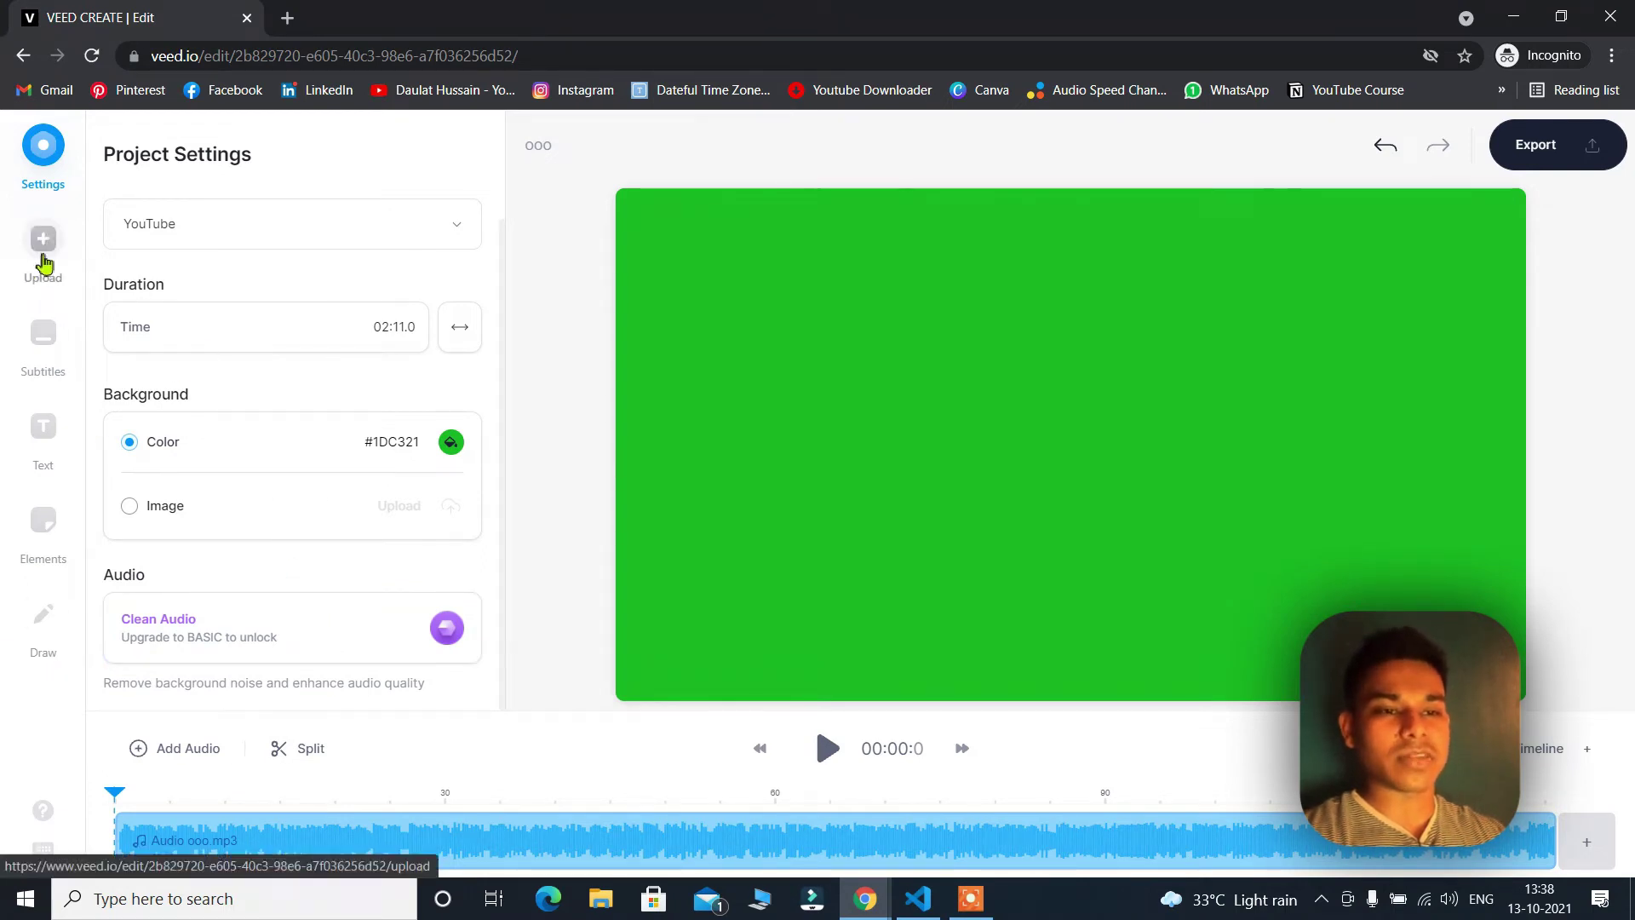
# Generate auto subtitles for ooo.mp3 with English (United States) as the language to detect
pyautogui.click(43, 243)
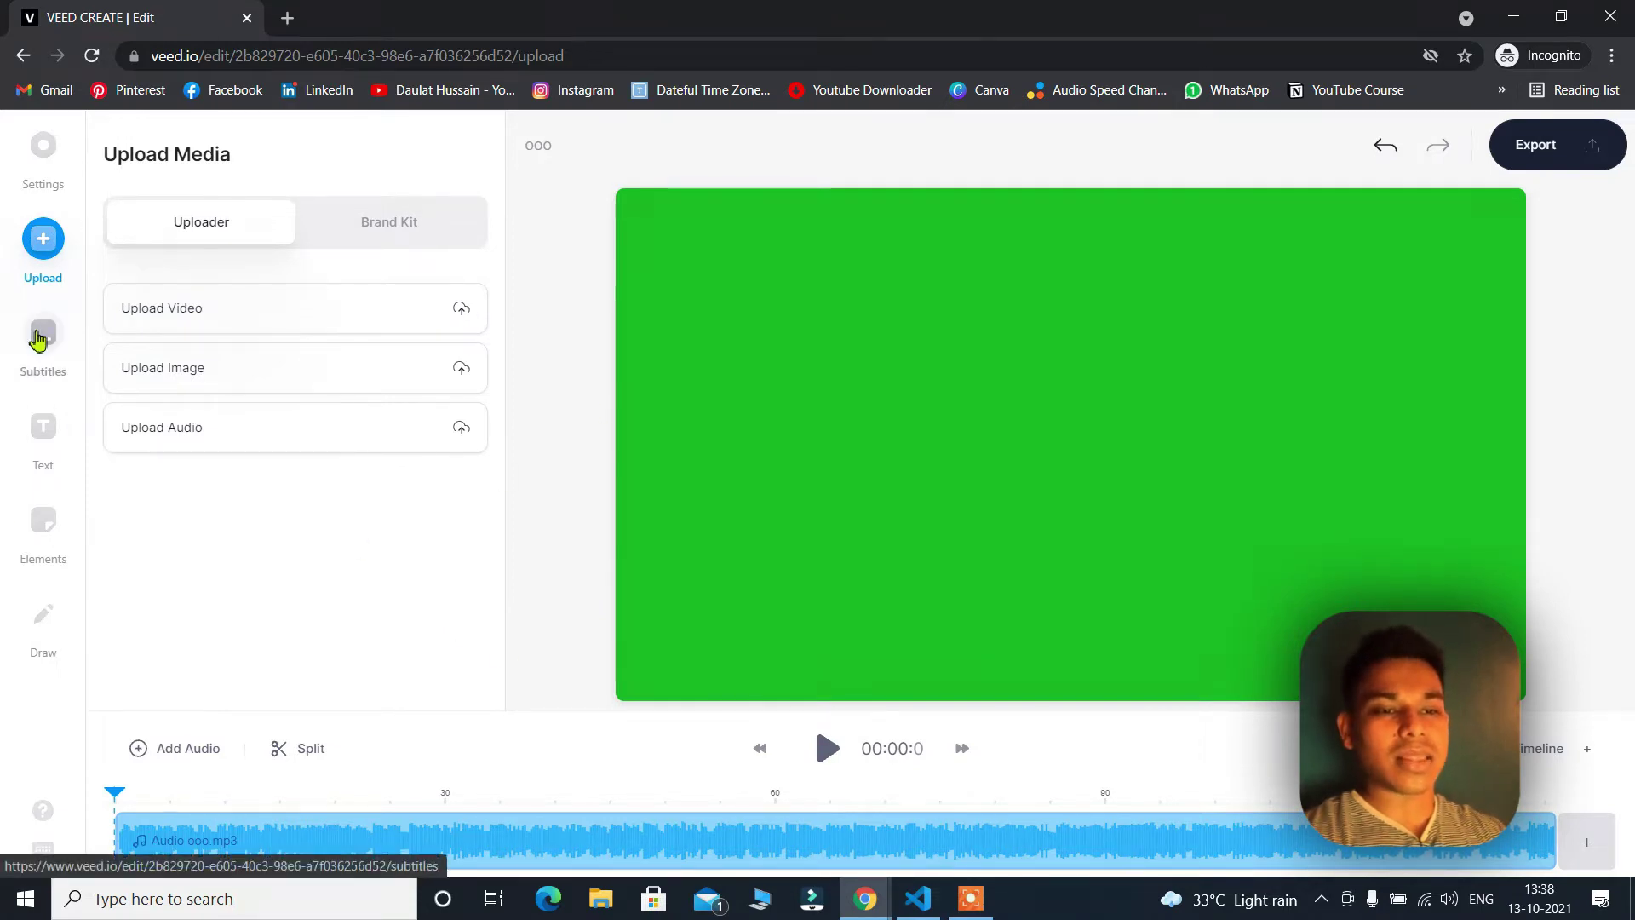
pyautogui.click(38, 333)
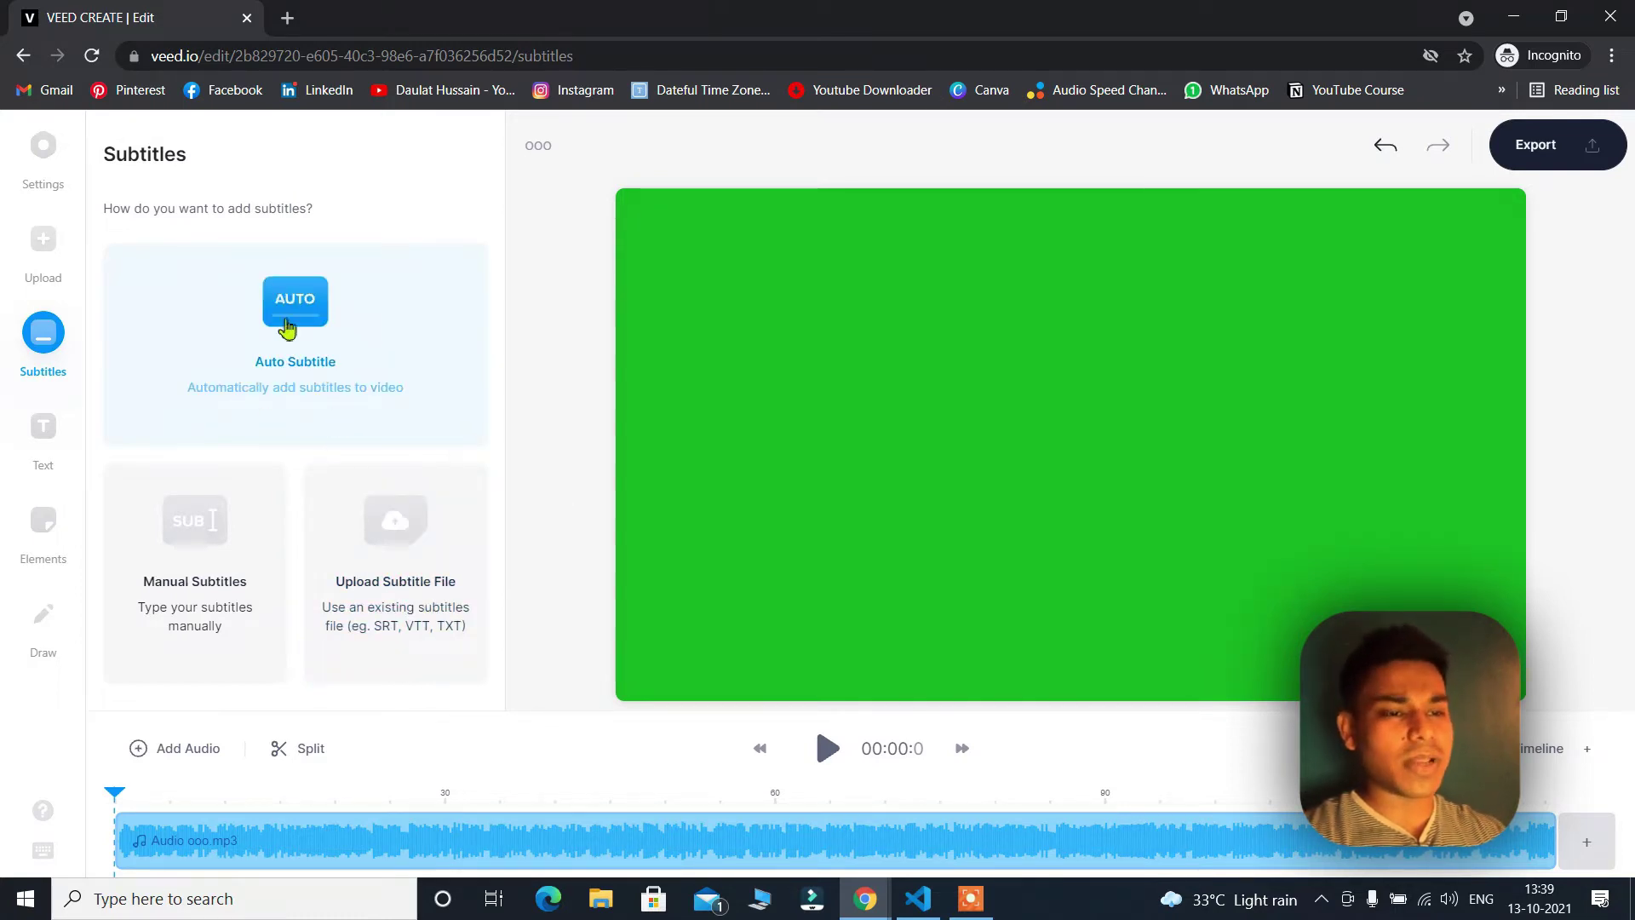
pyautogui.click(290, 321)
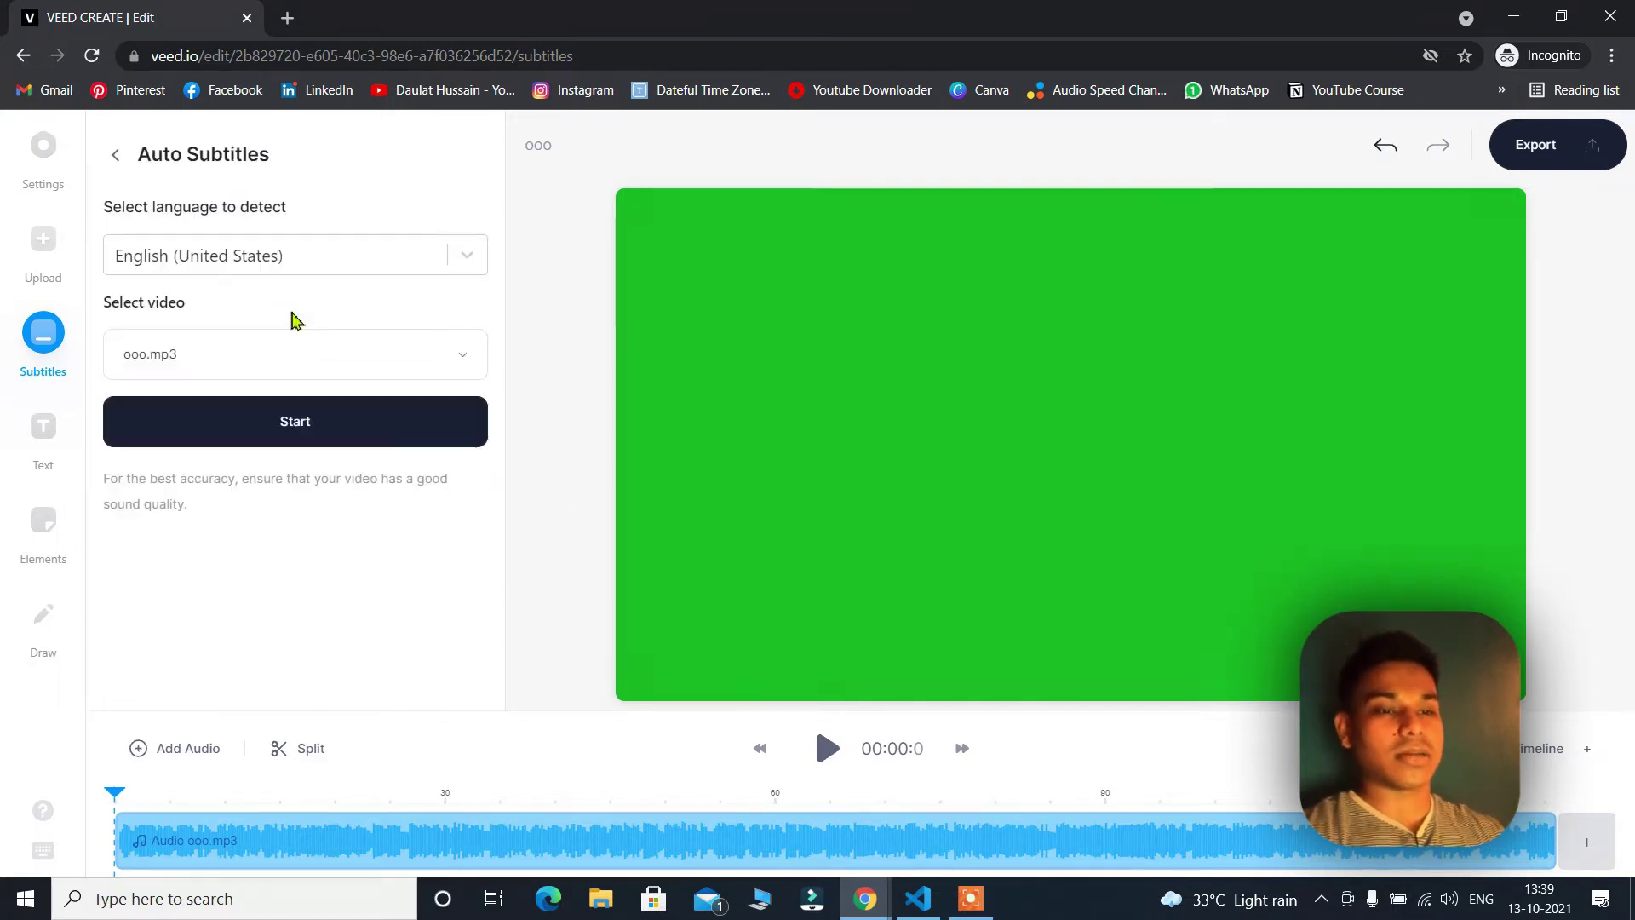
pyautogui.click(329, 264)
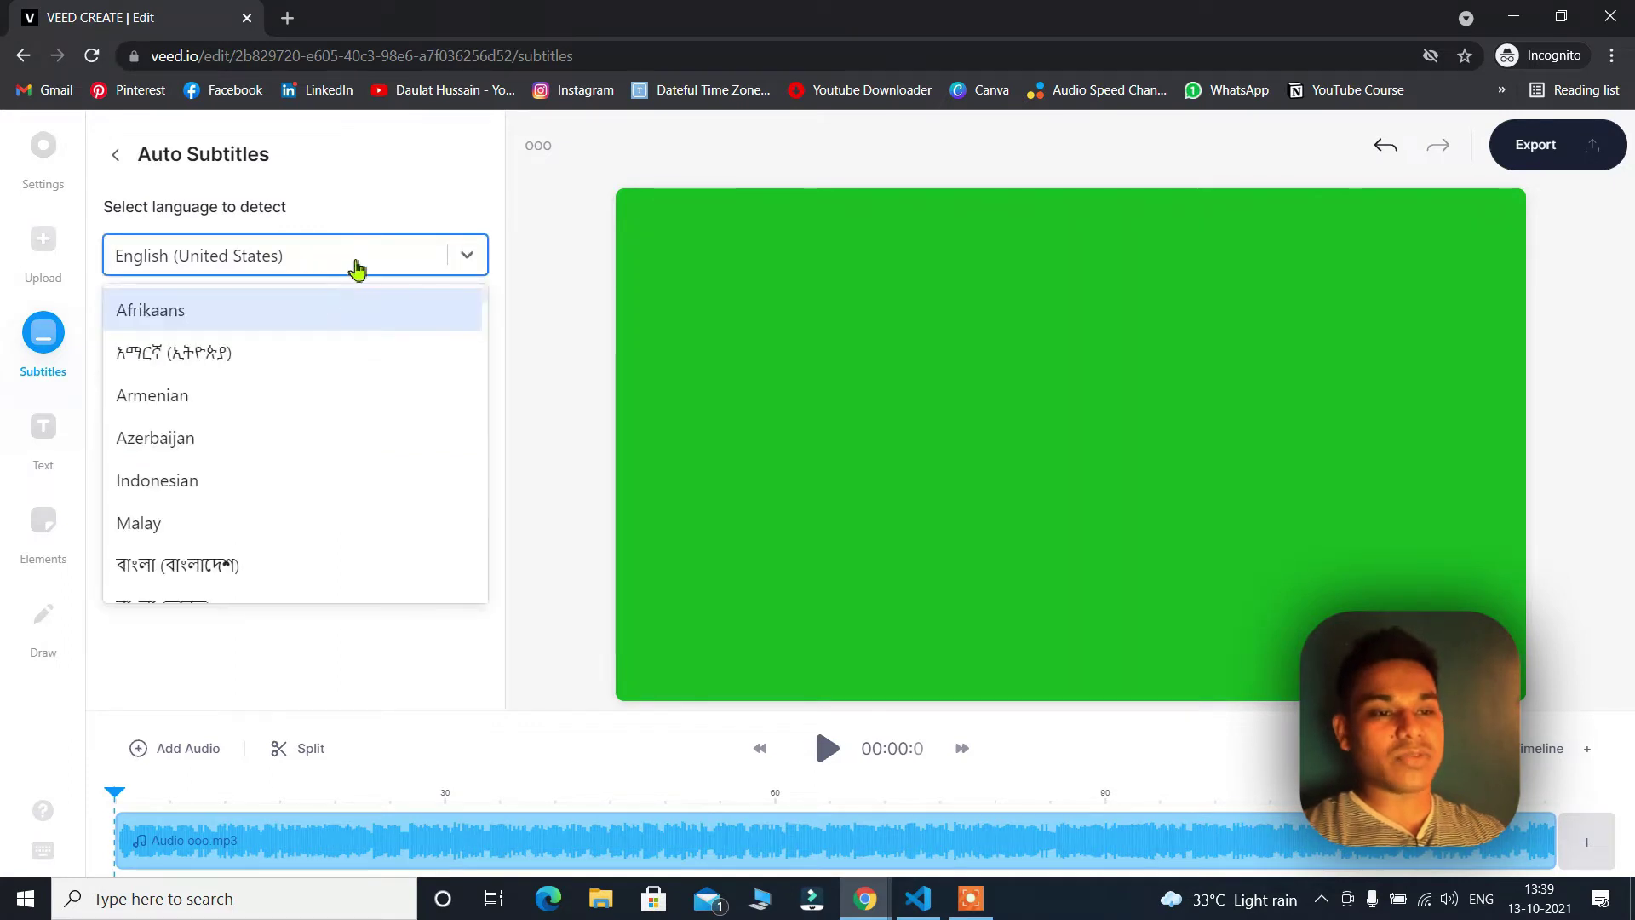
pyautogui.click(357, 269)
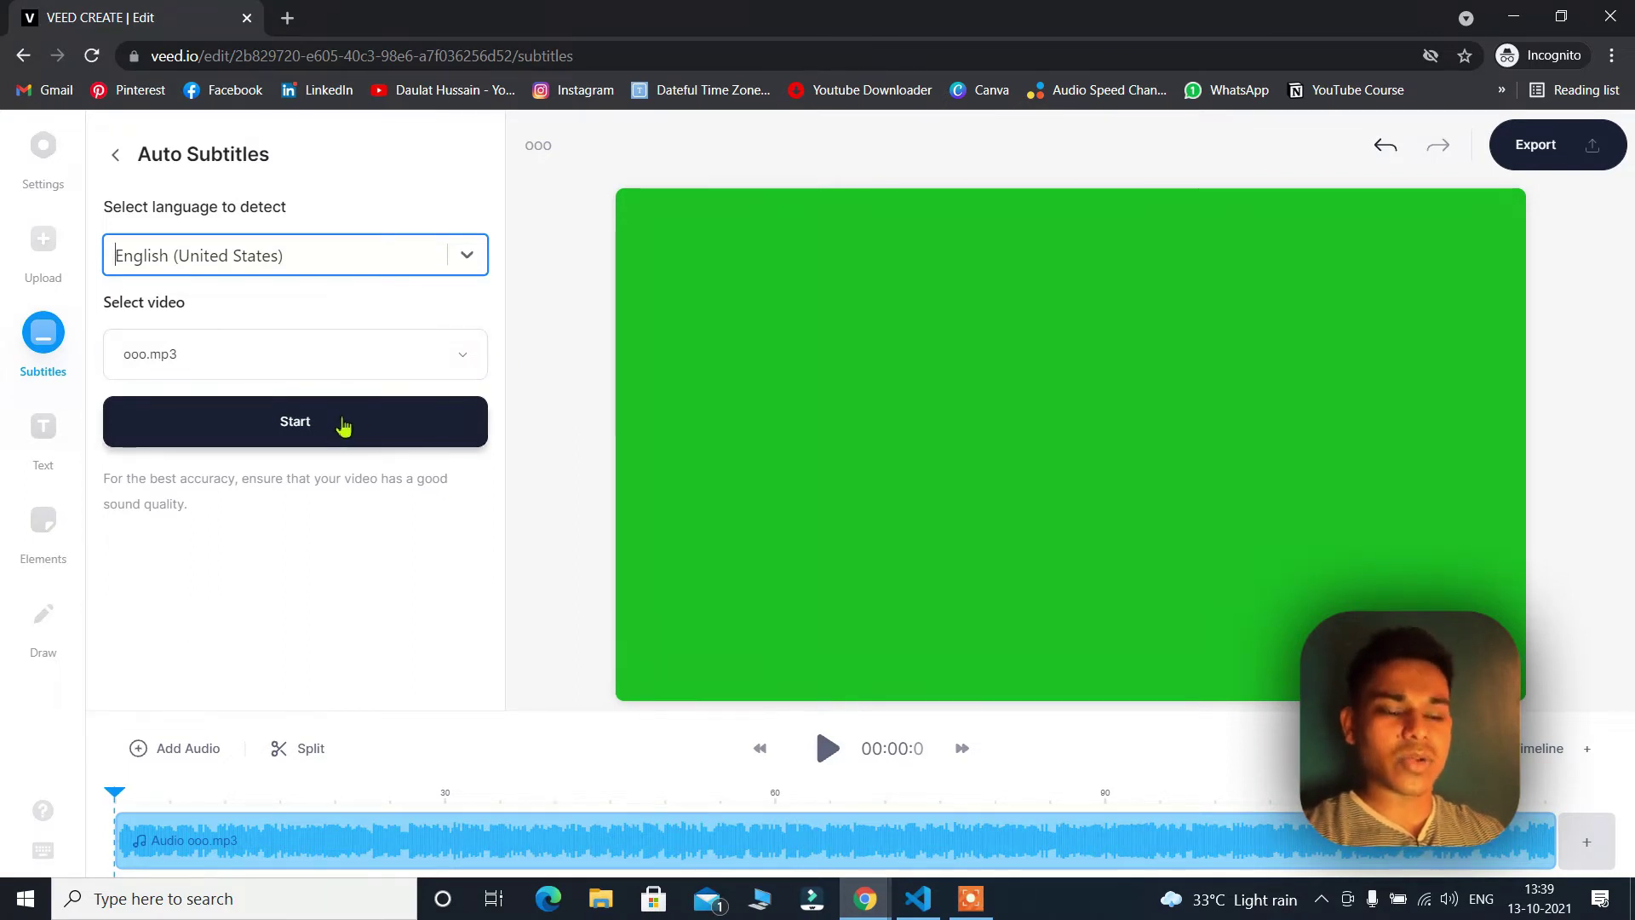
pyautogui.click(344, 427)
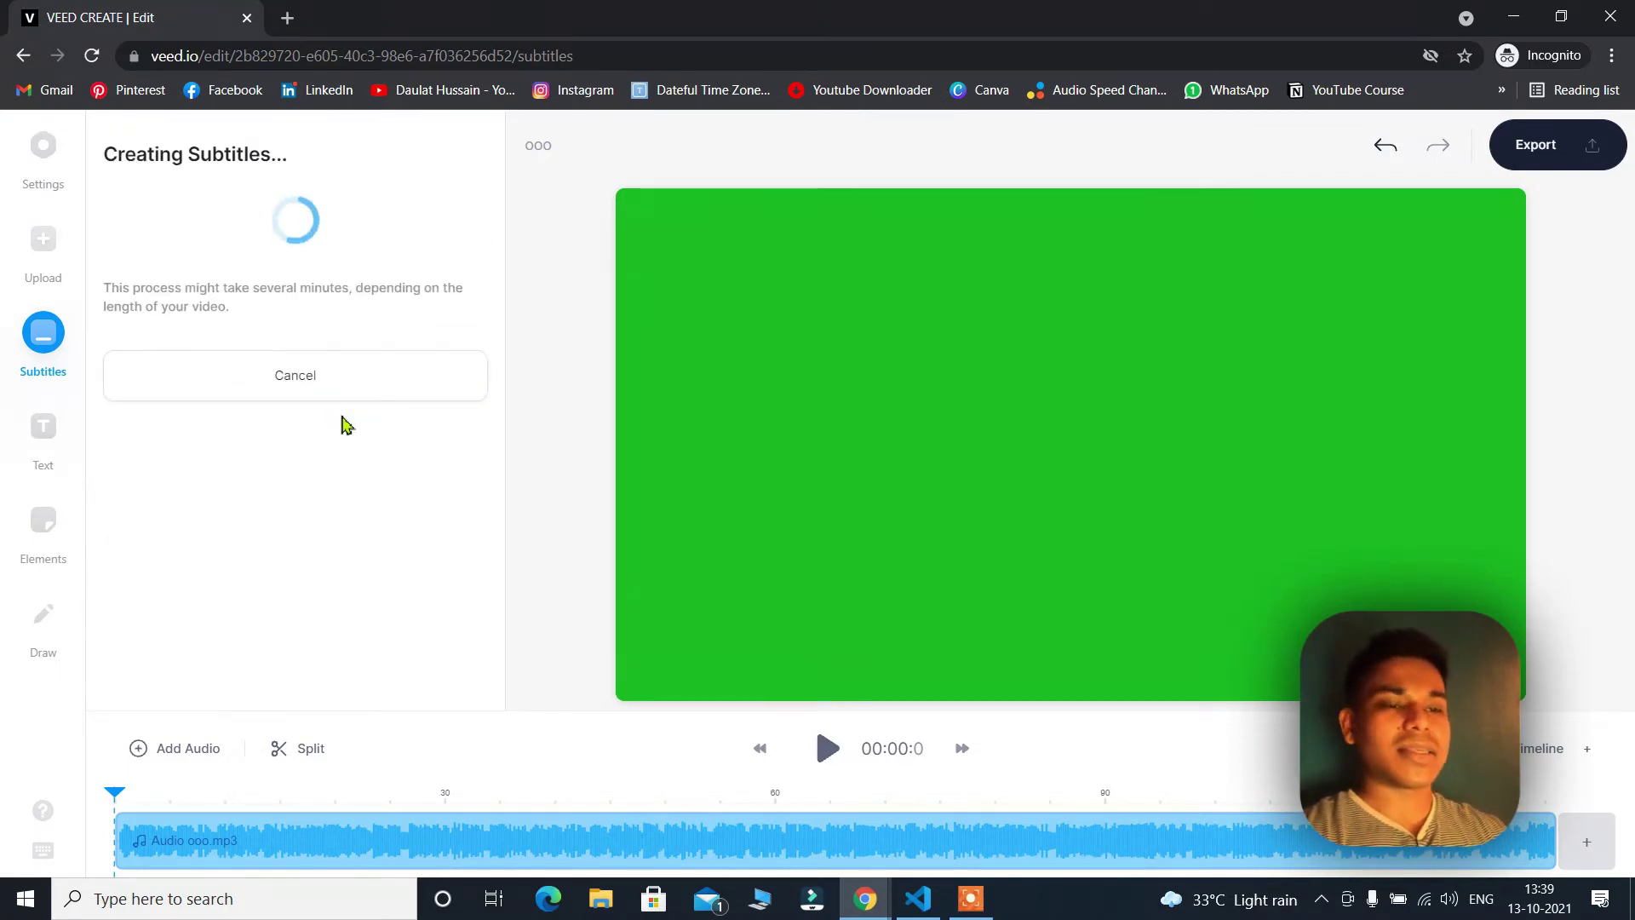
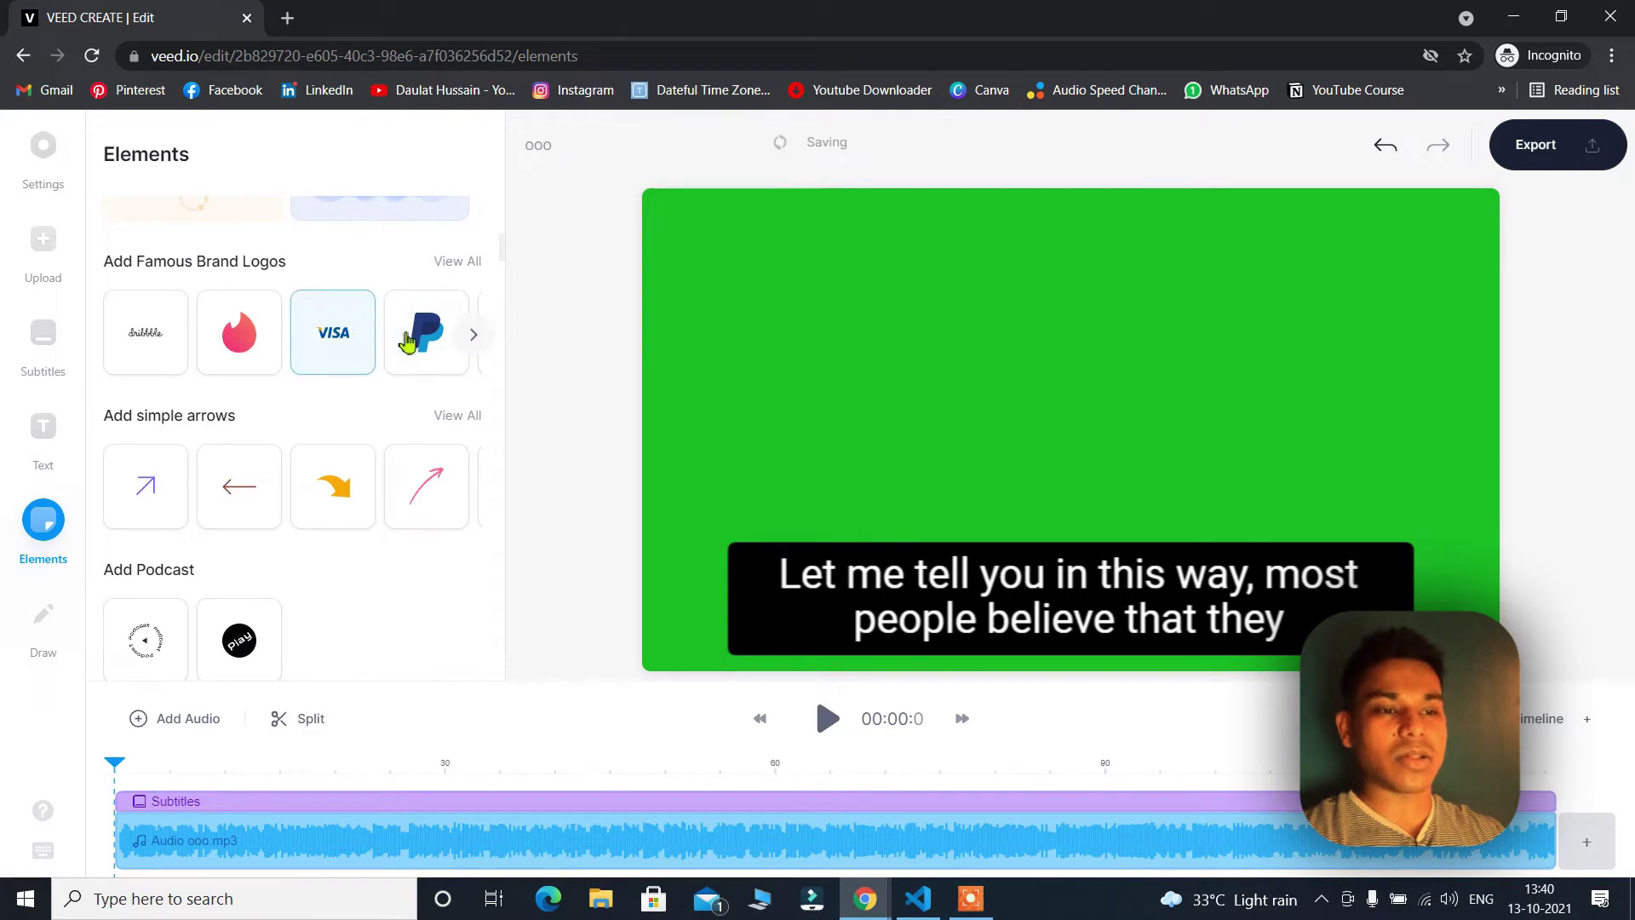
# Look through the Elements library's categories, such as brand logos, arrows, leaves, stickers and social badges
pyautogui.scroll(-6, 308, 549)
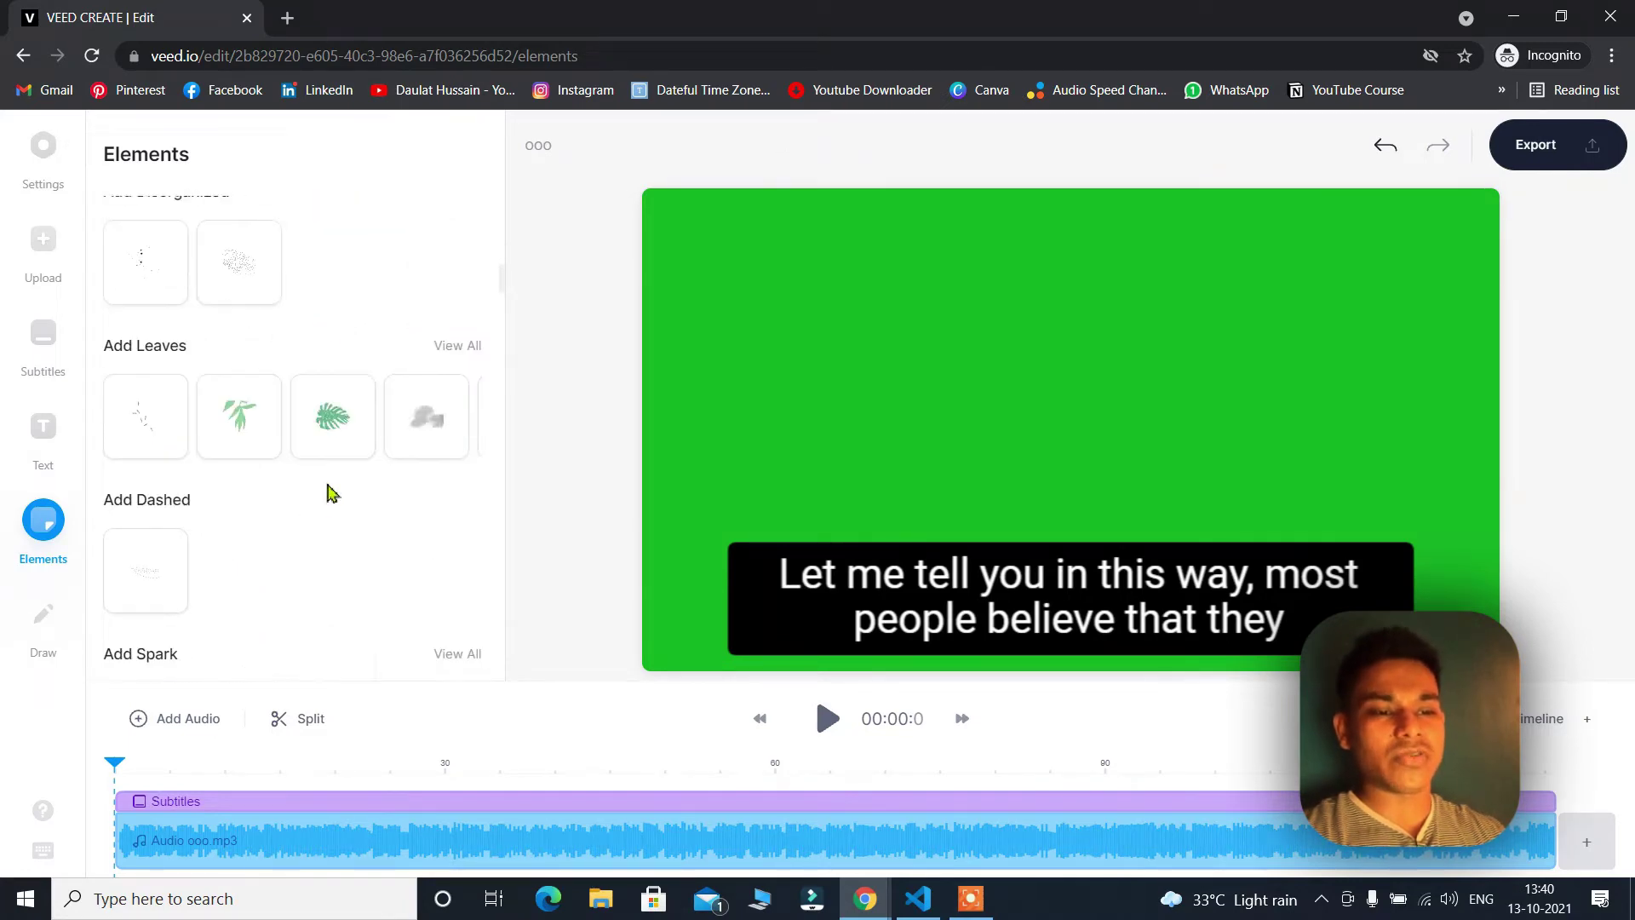
pyautogui.scroll(-15, 328, 491)
pyautogui.scroll(-15, 334, 498)
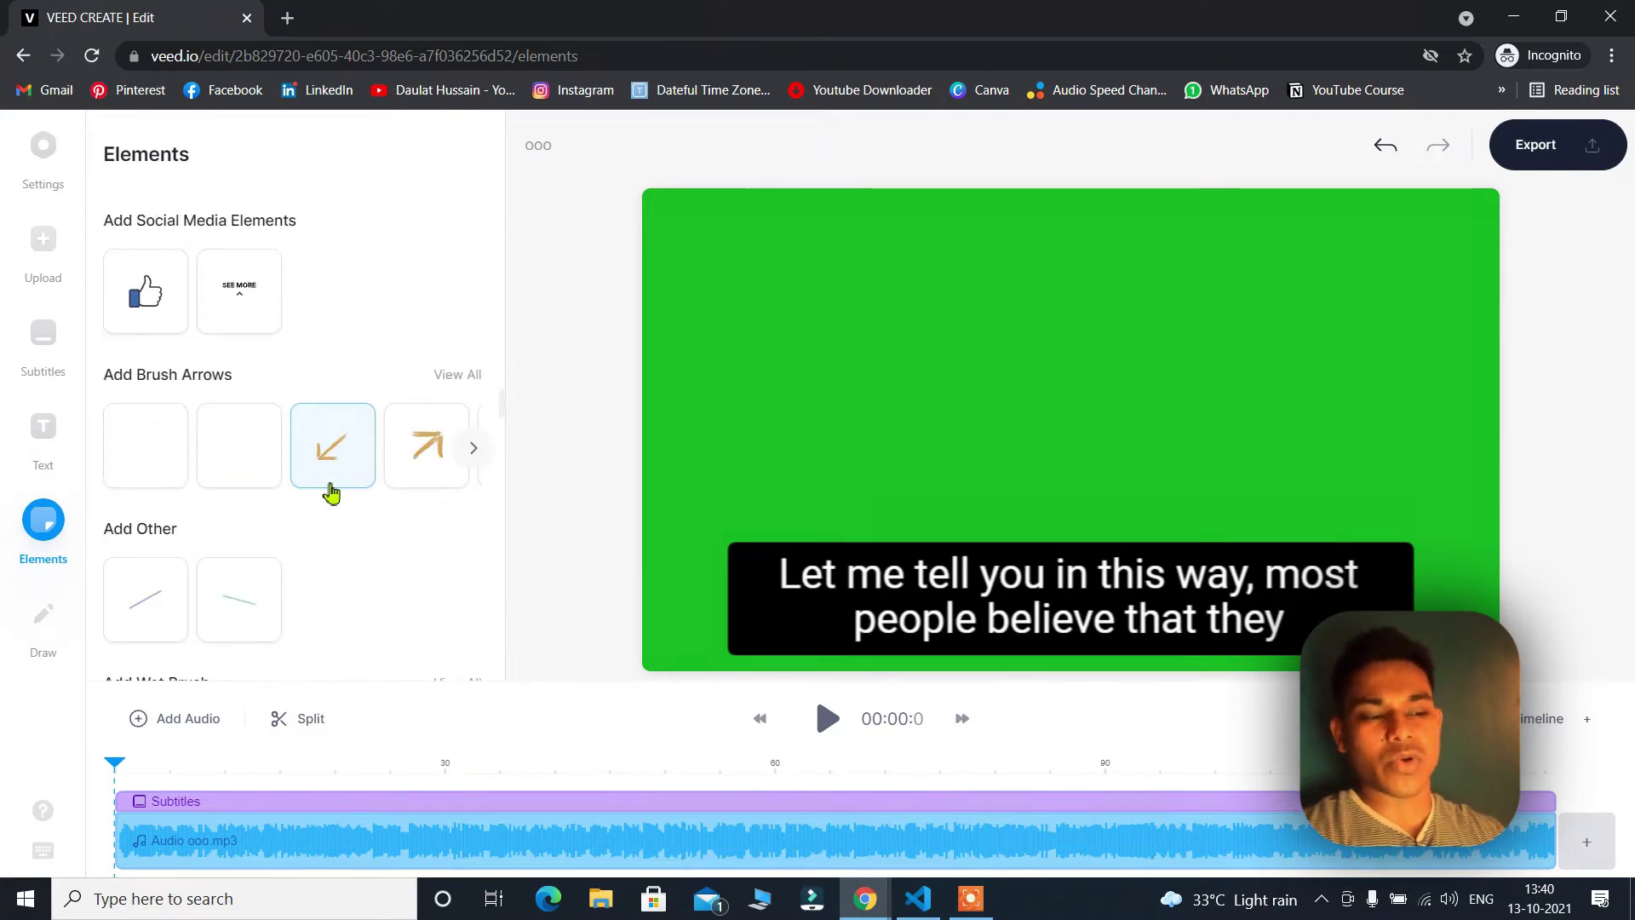
pyautogui.scroll(15, 338, 509)
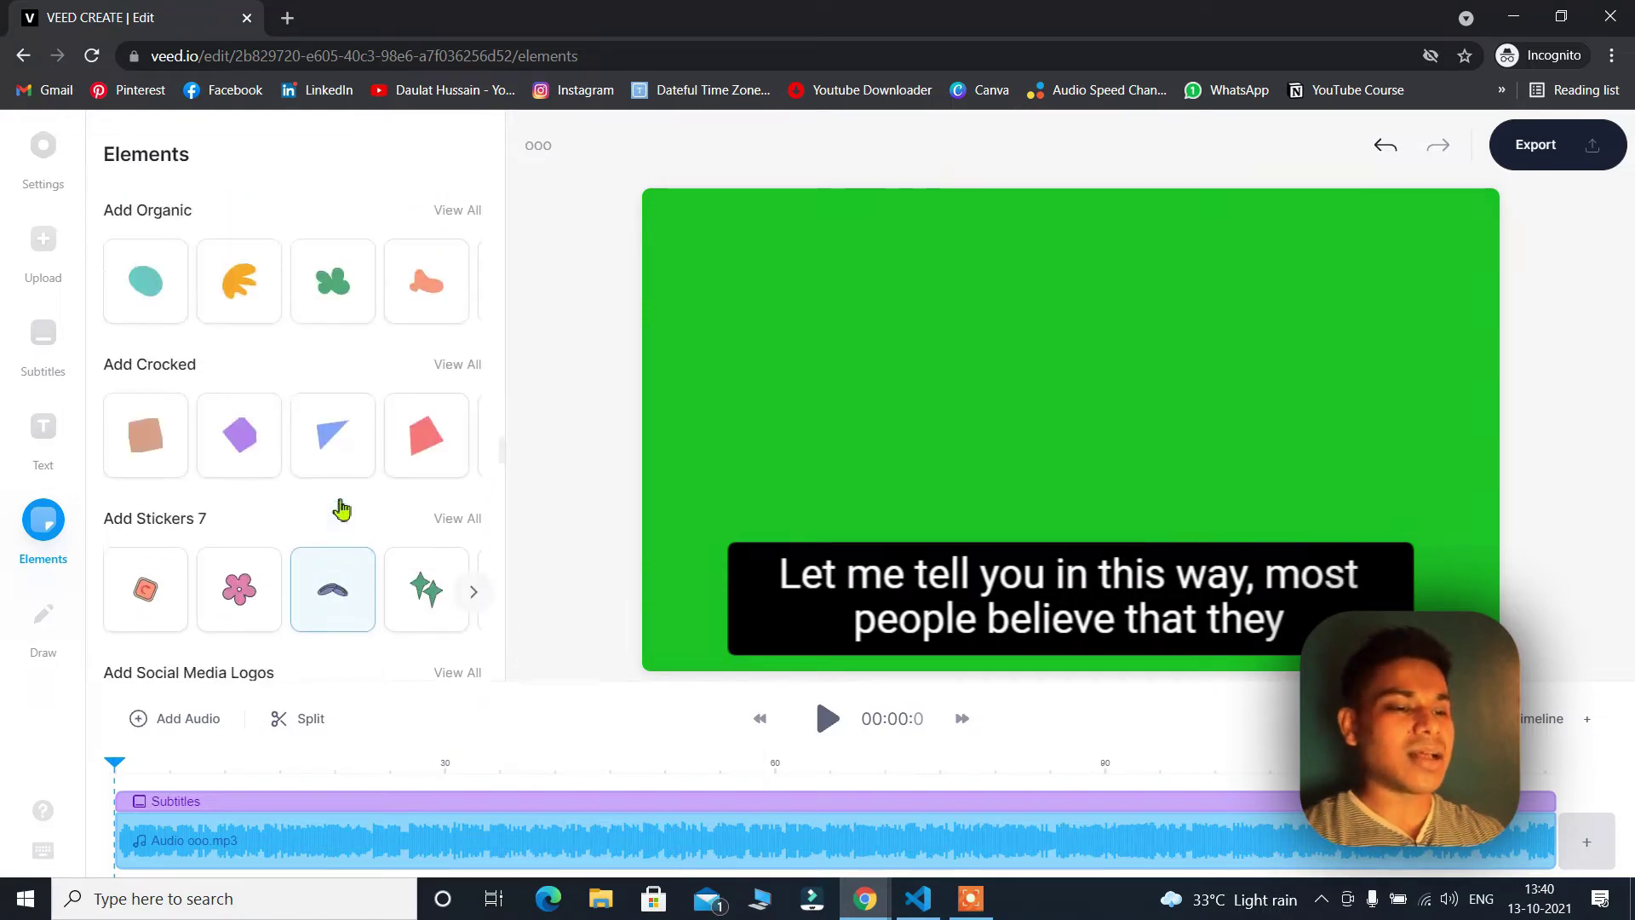
pyautogui.scroll(5, 338, 508)
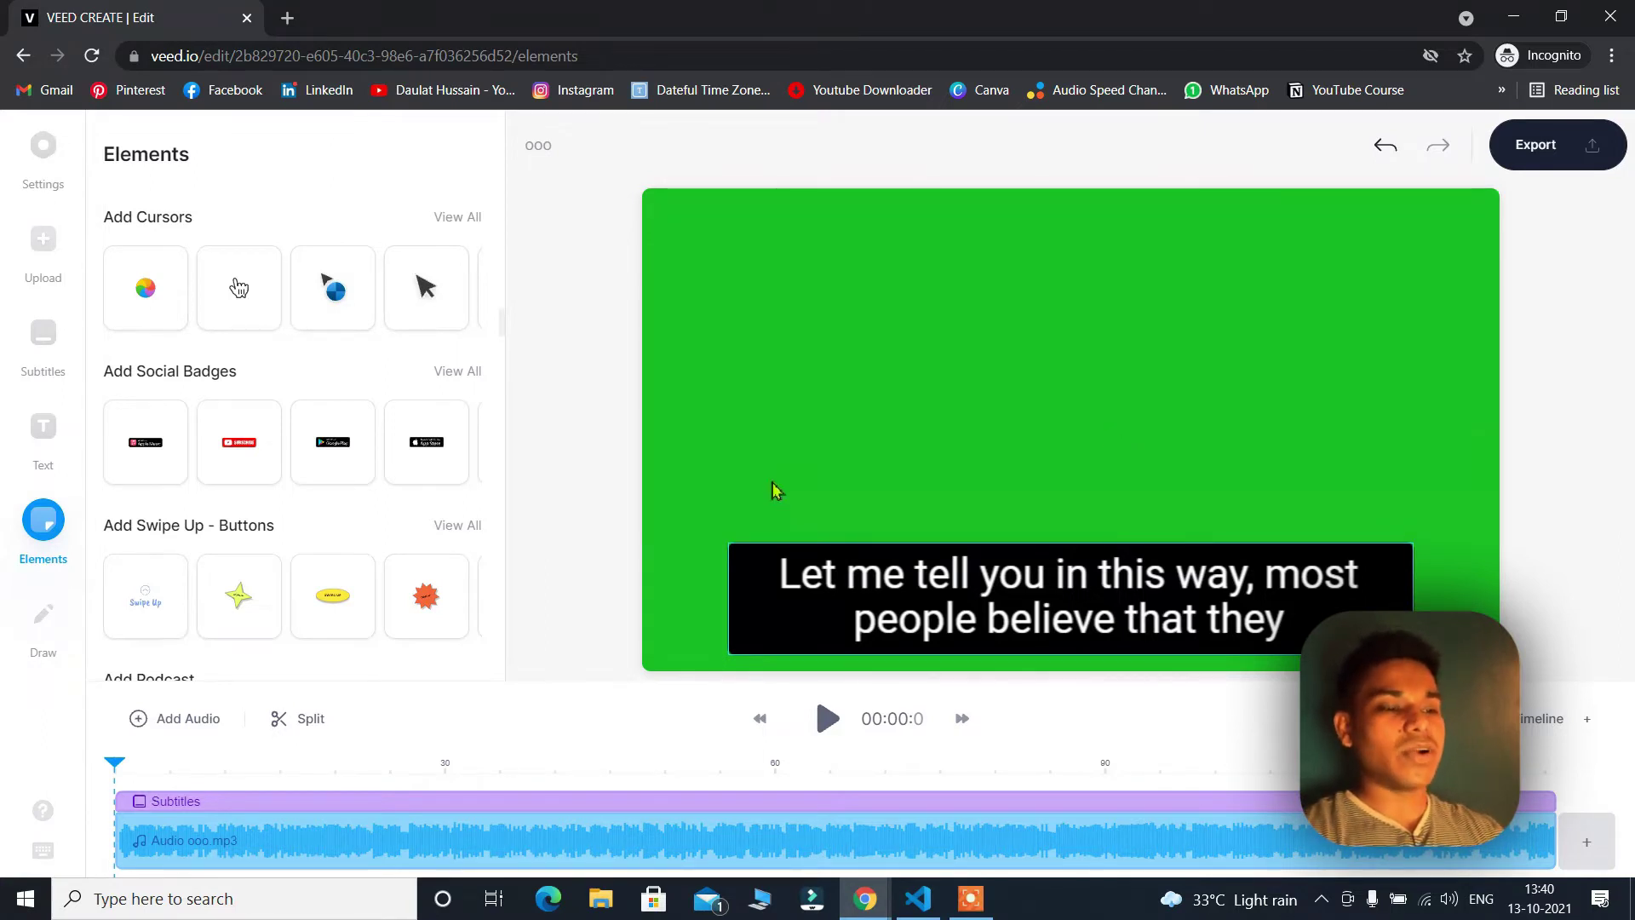
# Change the font of the generated subtitles to Calistoga
pyautogui.click(36, 358)
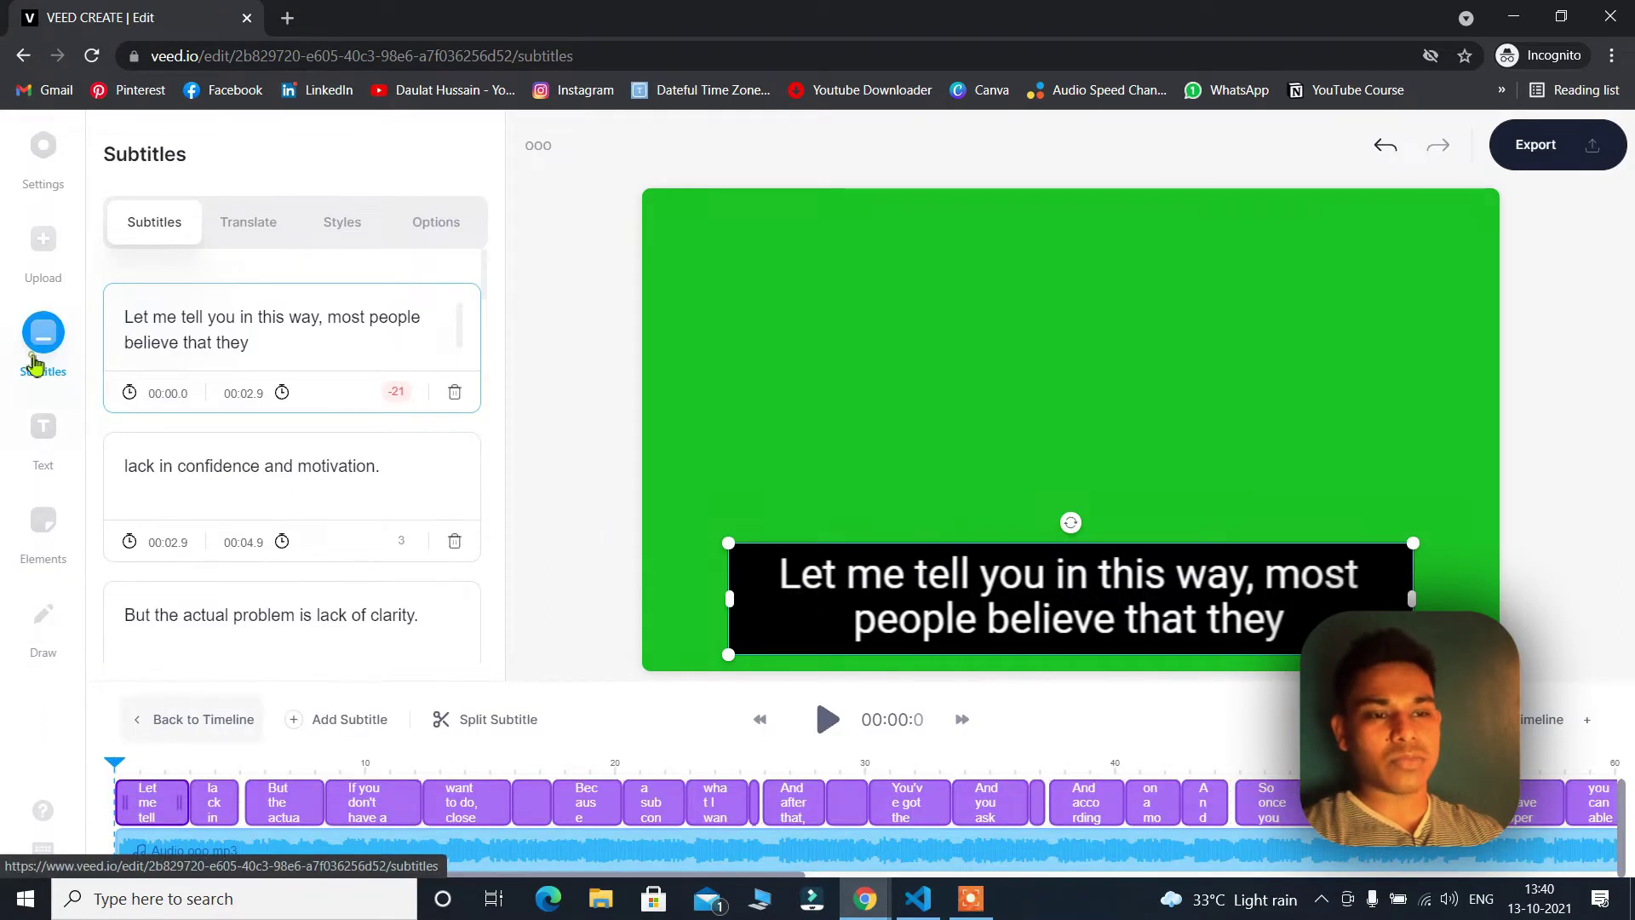
pyautogui.click(255, 223)
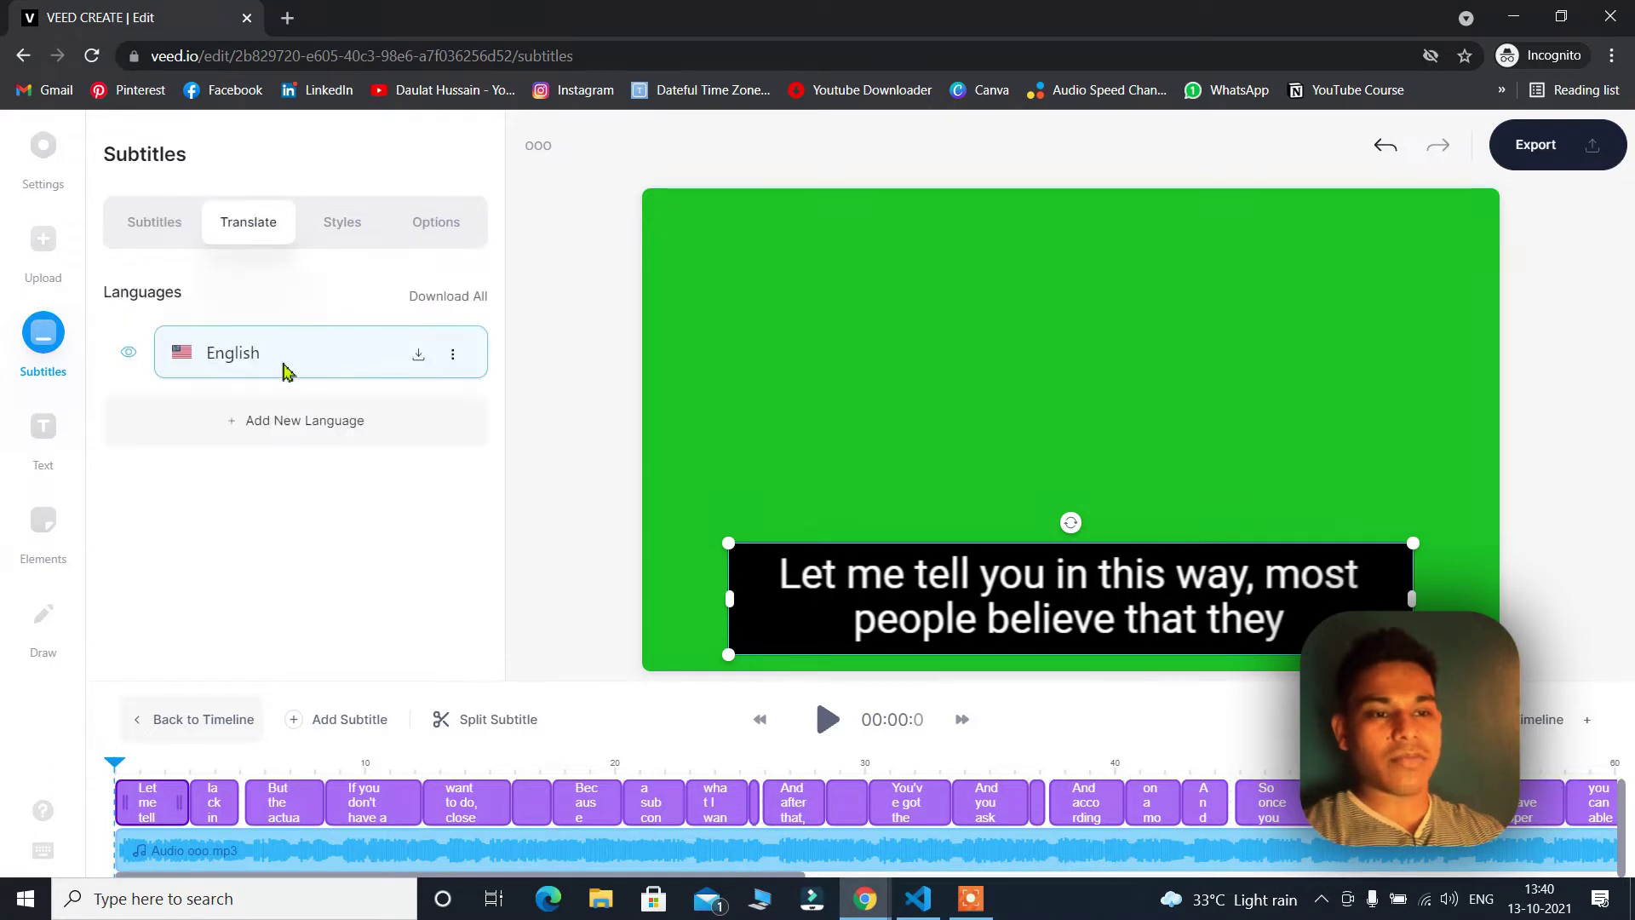
pyautogui.click(342, 225)
pyautogui.click(238, 344)
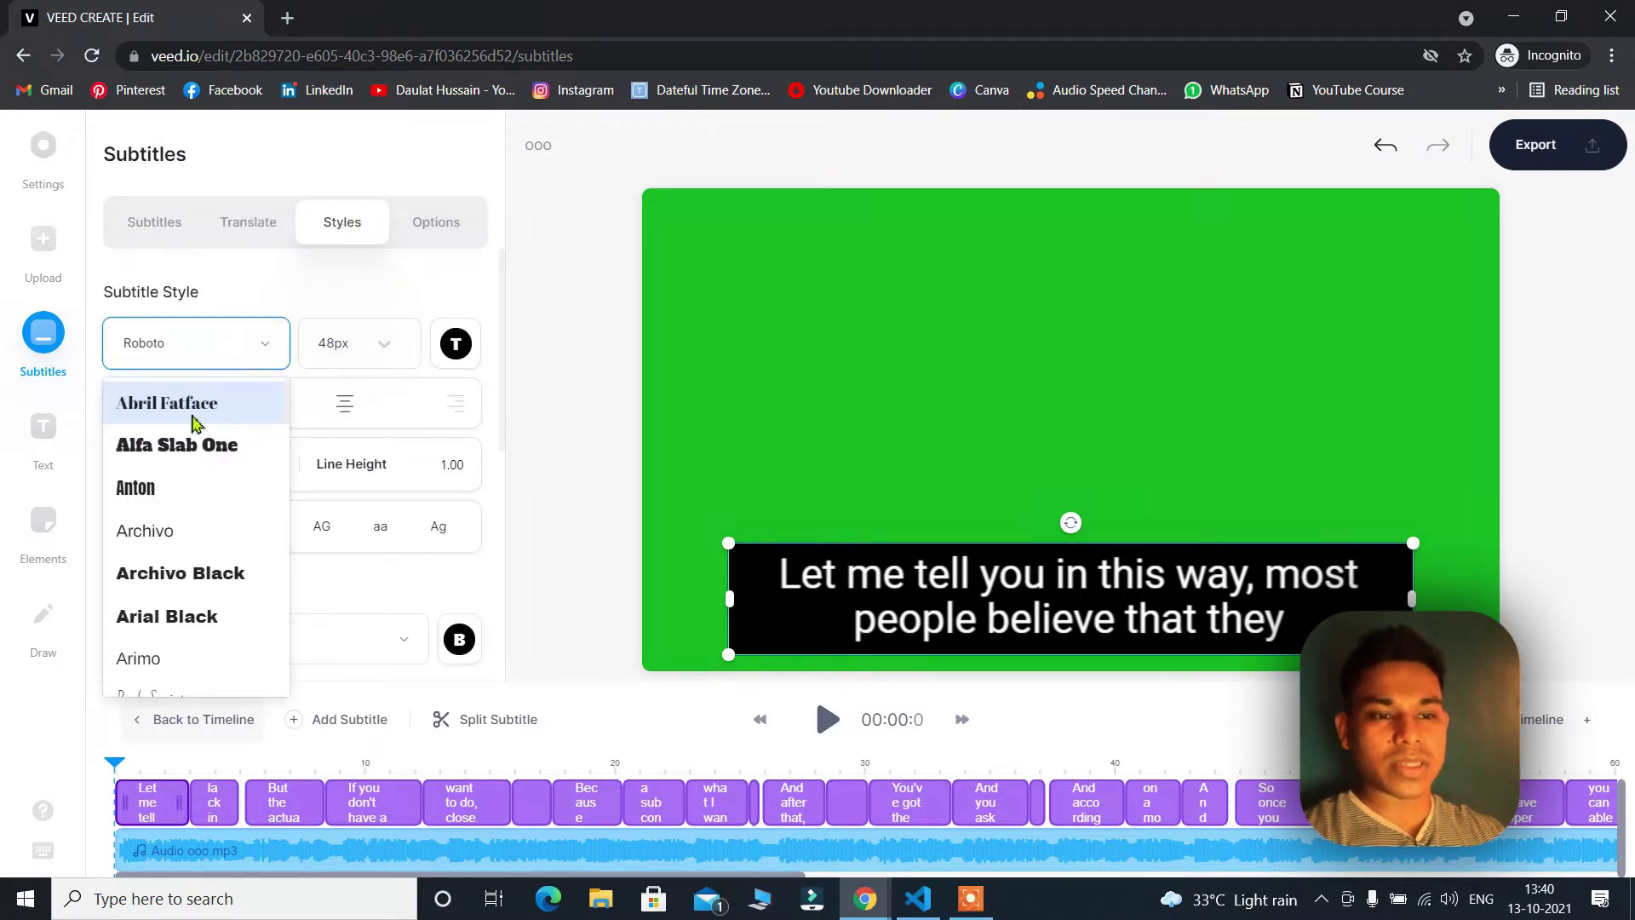
pyautogui.scroll(-4, 189, 537)
pyautogui.scroll(-2, 185, 546)
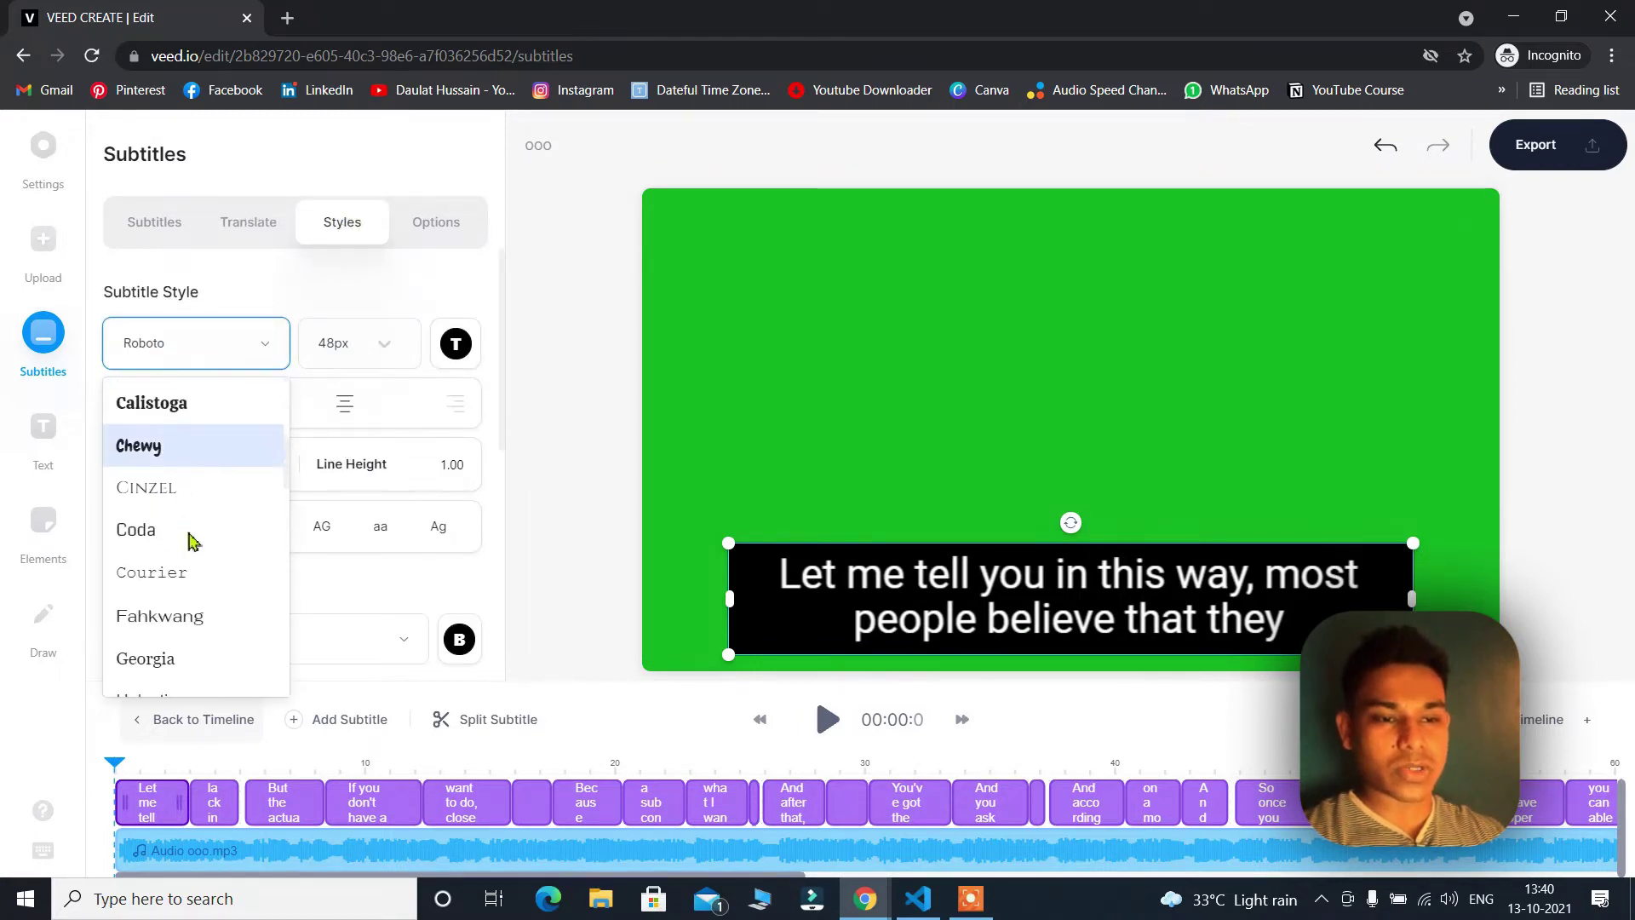
pyautogui.scroll(2, 191, 558)
pyautogui.click(201, 521)
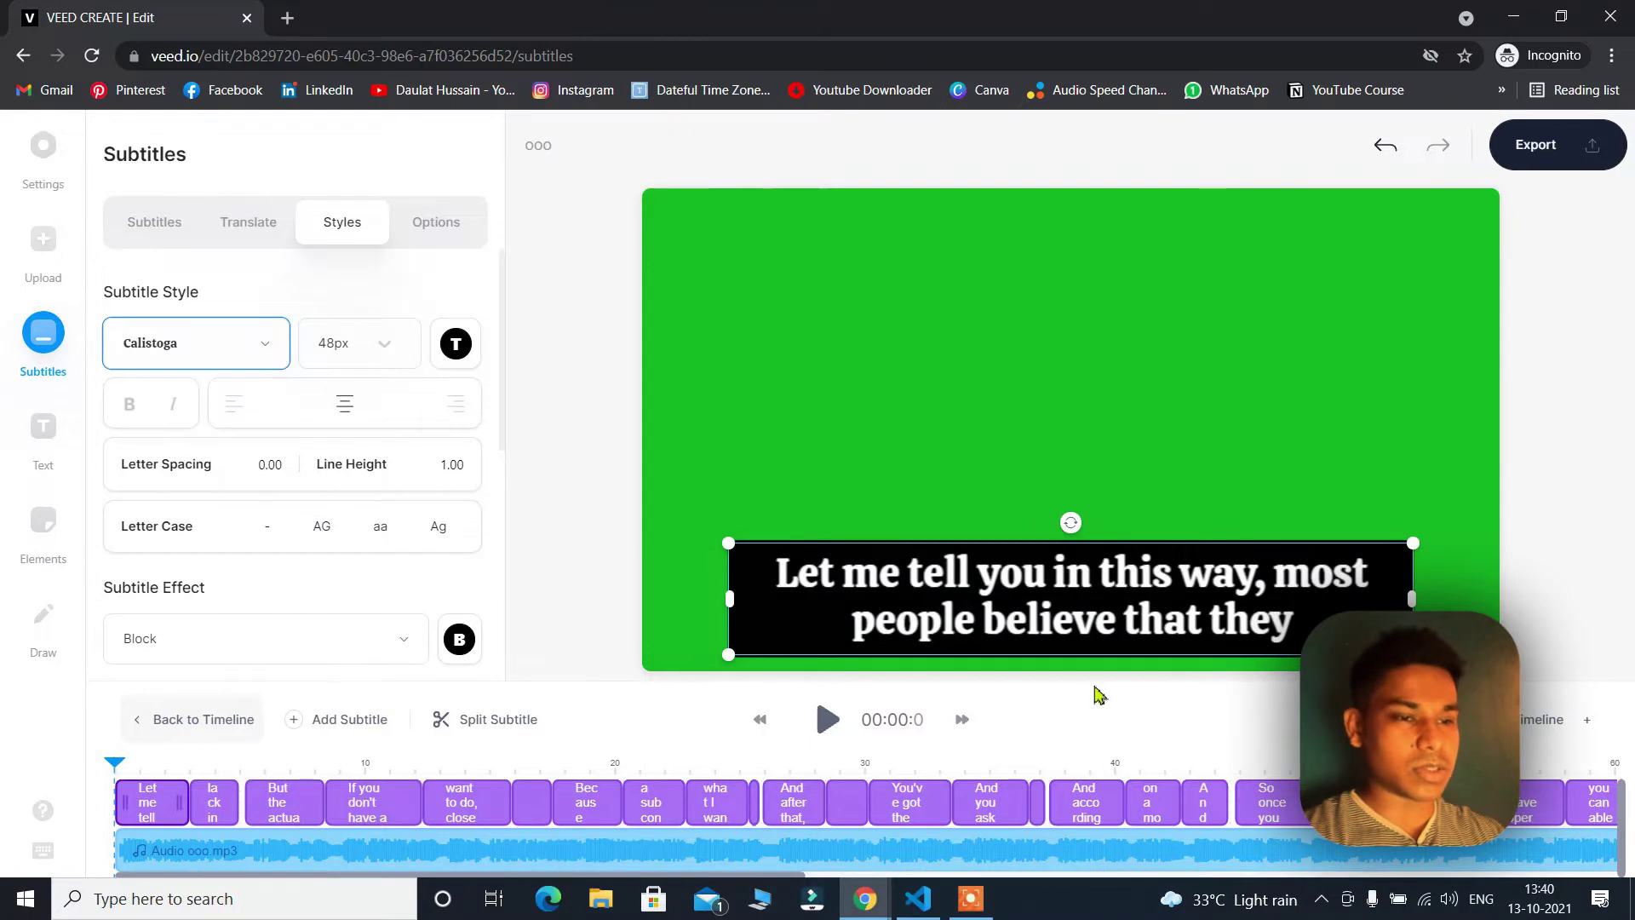
# Apply the Basic subtitle style preset to the subtitles, trying the Hollow preset first
pyautogui.click(243, 222)
pyautogui.click(319, 231)
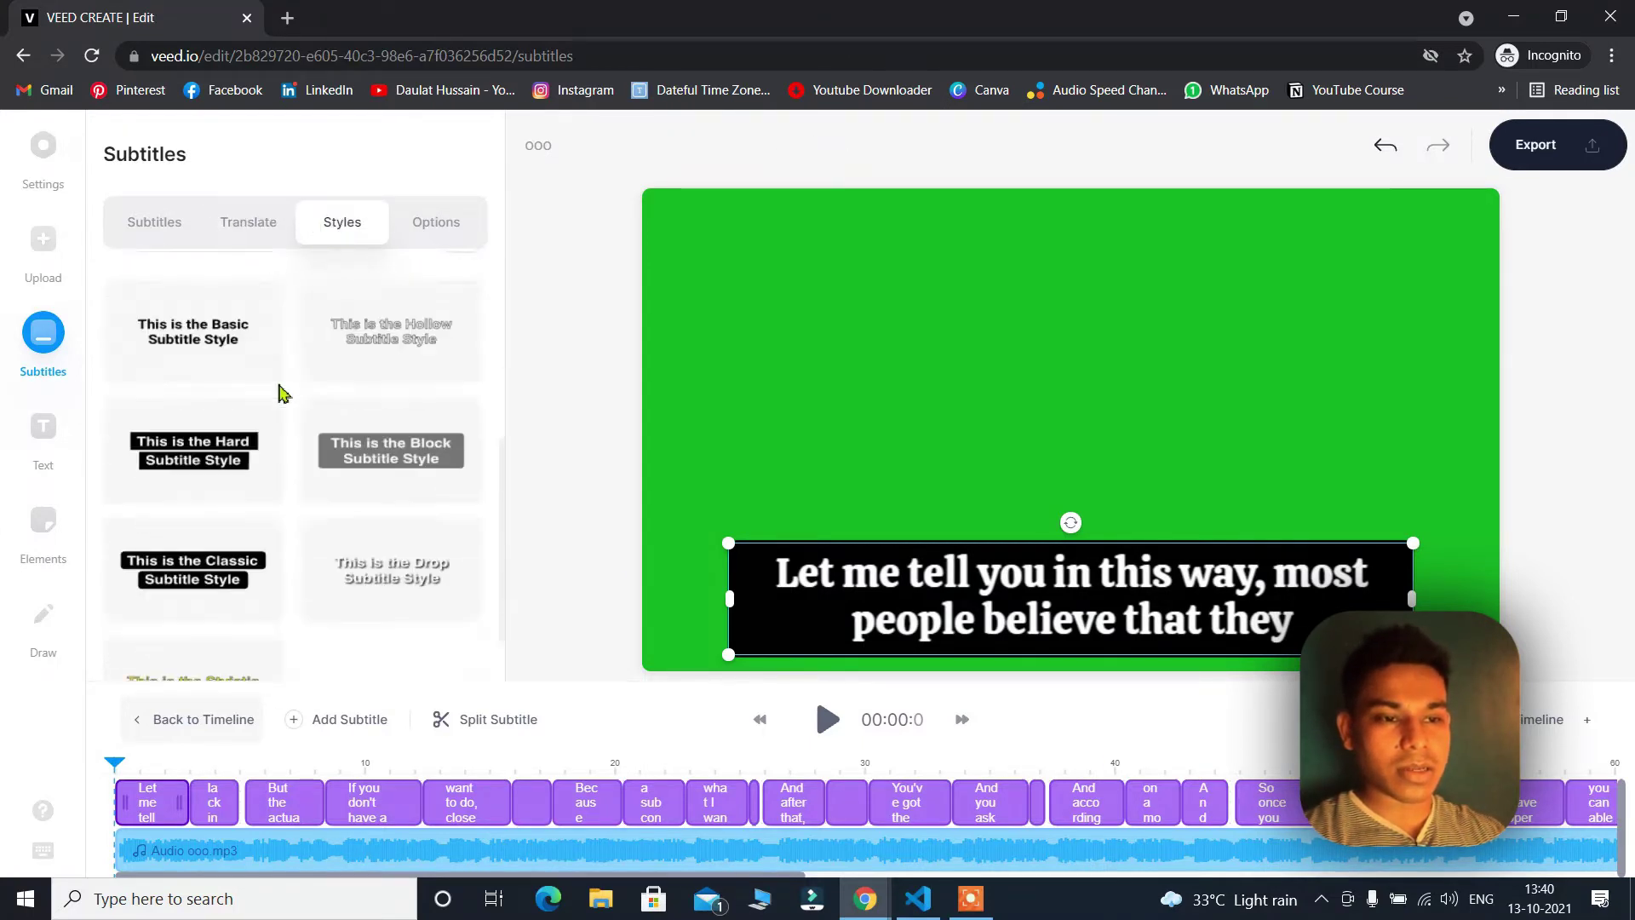
pyautogui.click(351, 331)
pyautogui.click(243, 335)
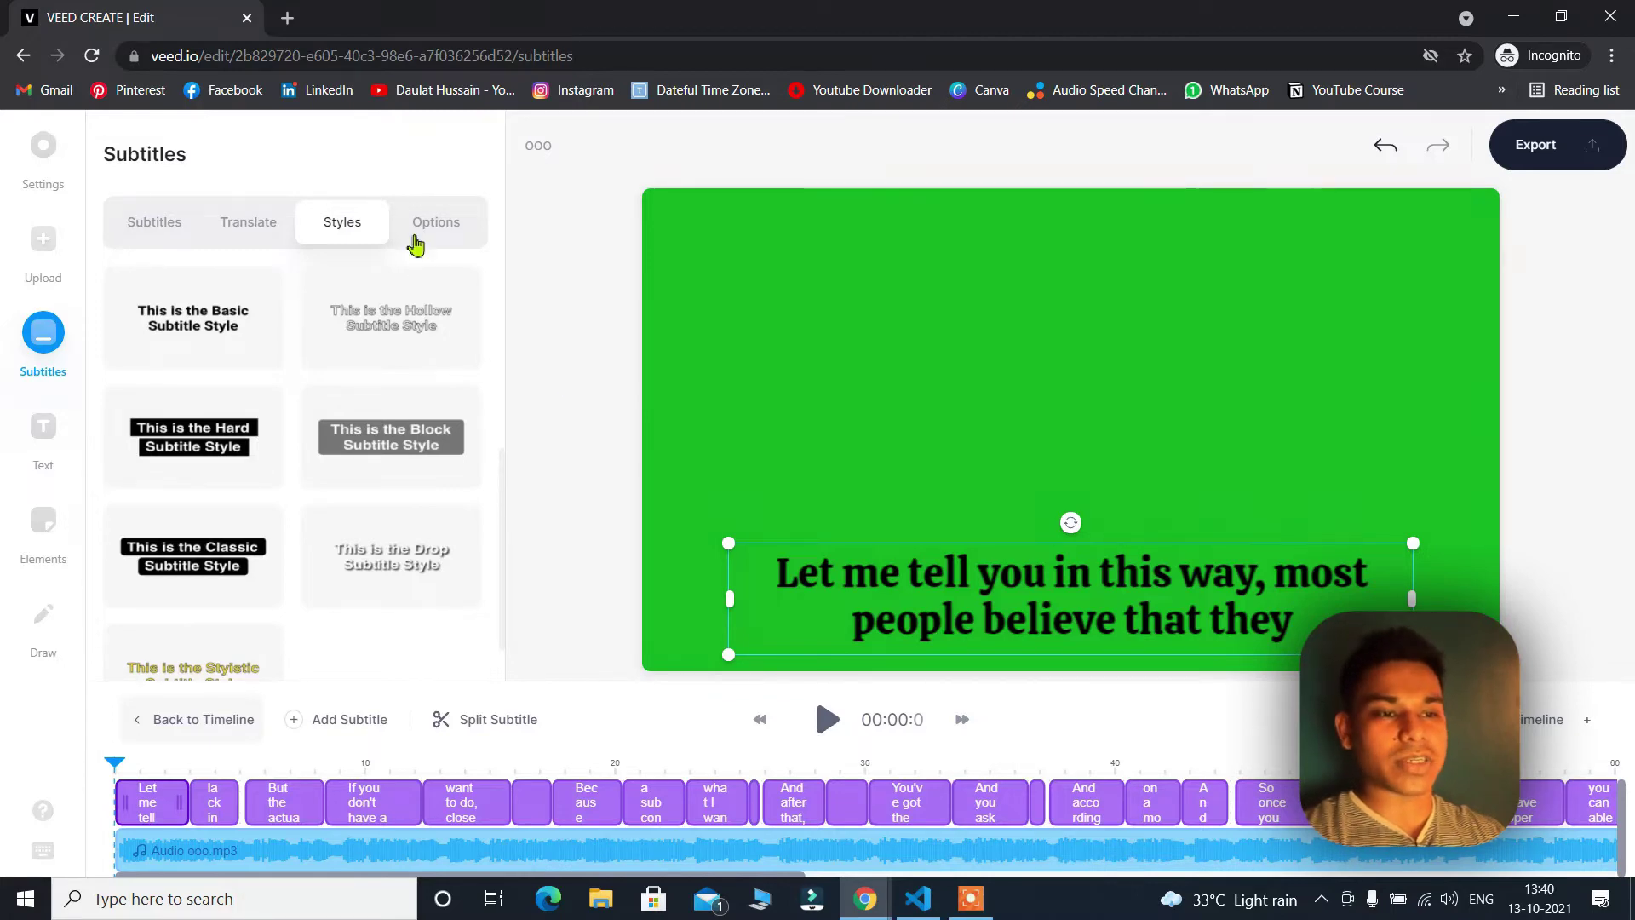
# Make the subtitle text bold
pyautogui.scroll(-1, 324, 446)
pyautogui.scroll(5, 324, 446)
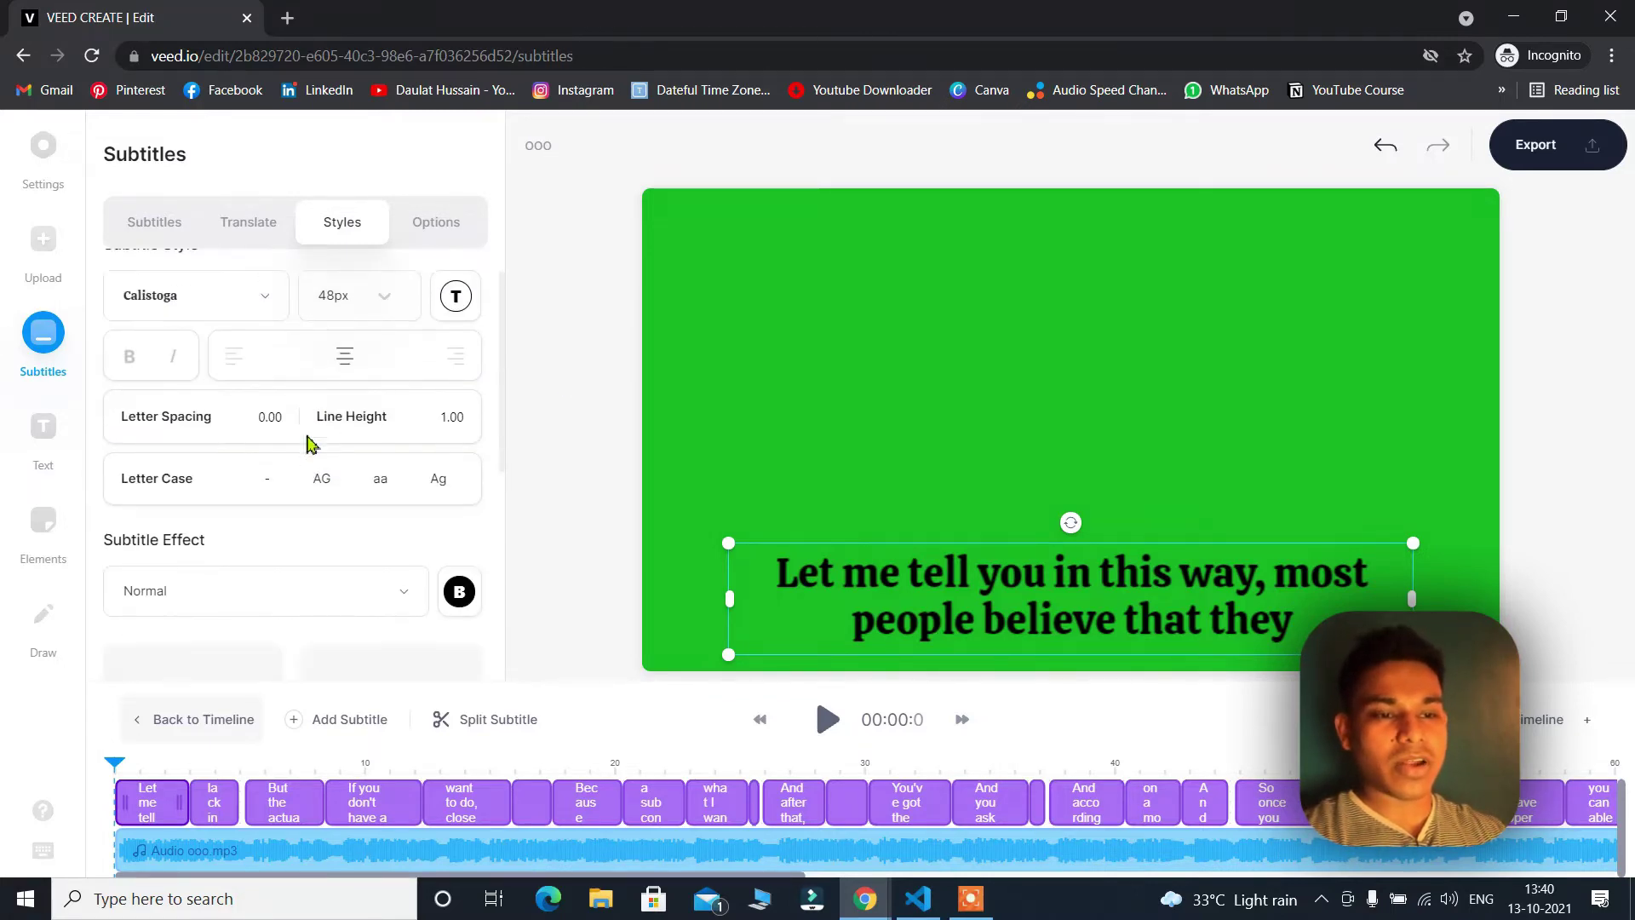
pyautogui.scroll(-5, 311, 439)
pyautogui.scroll(5, 263, 485)
pyautogui.scroll(1, 264, 481)
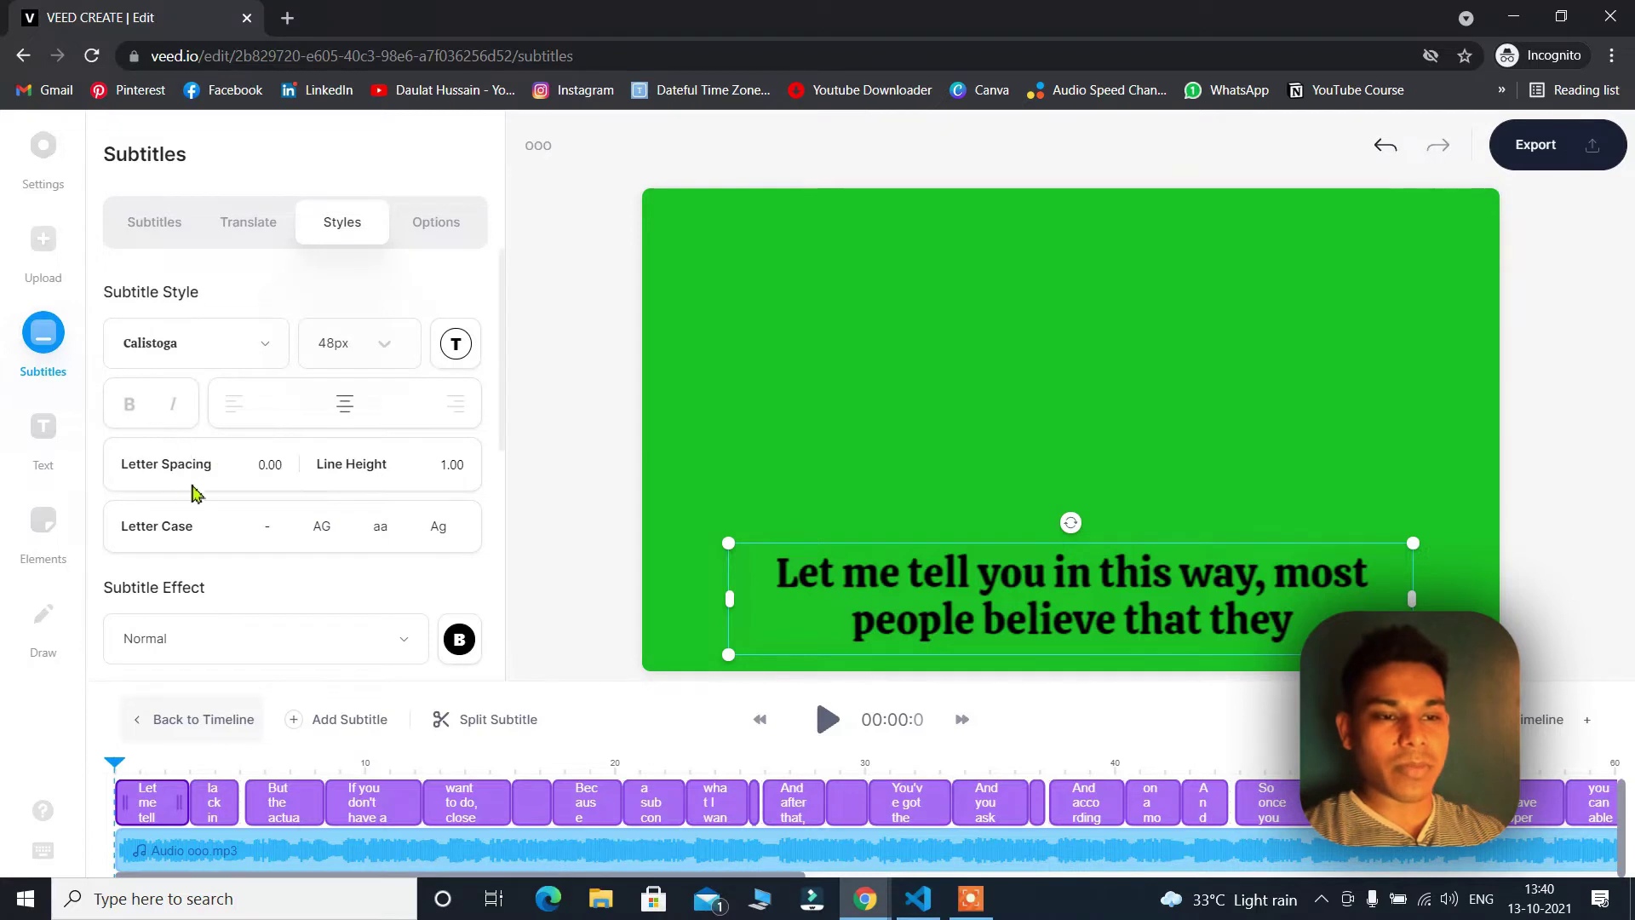
pyautogui.click(134, 412)
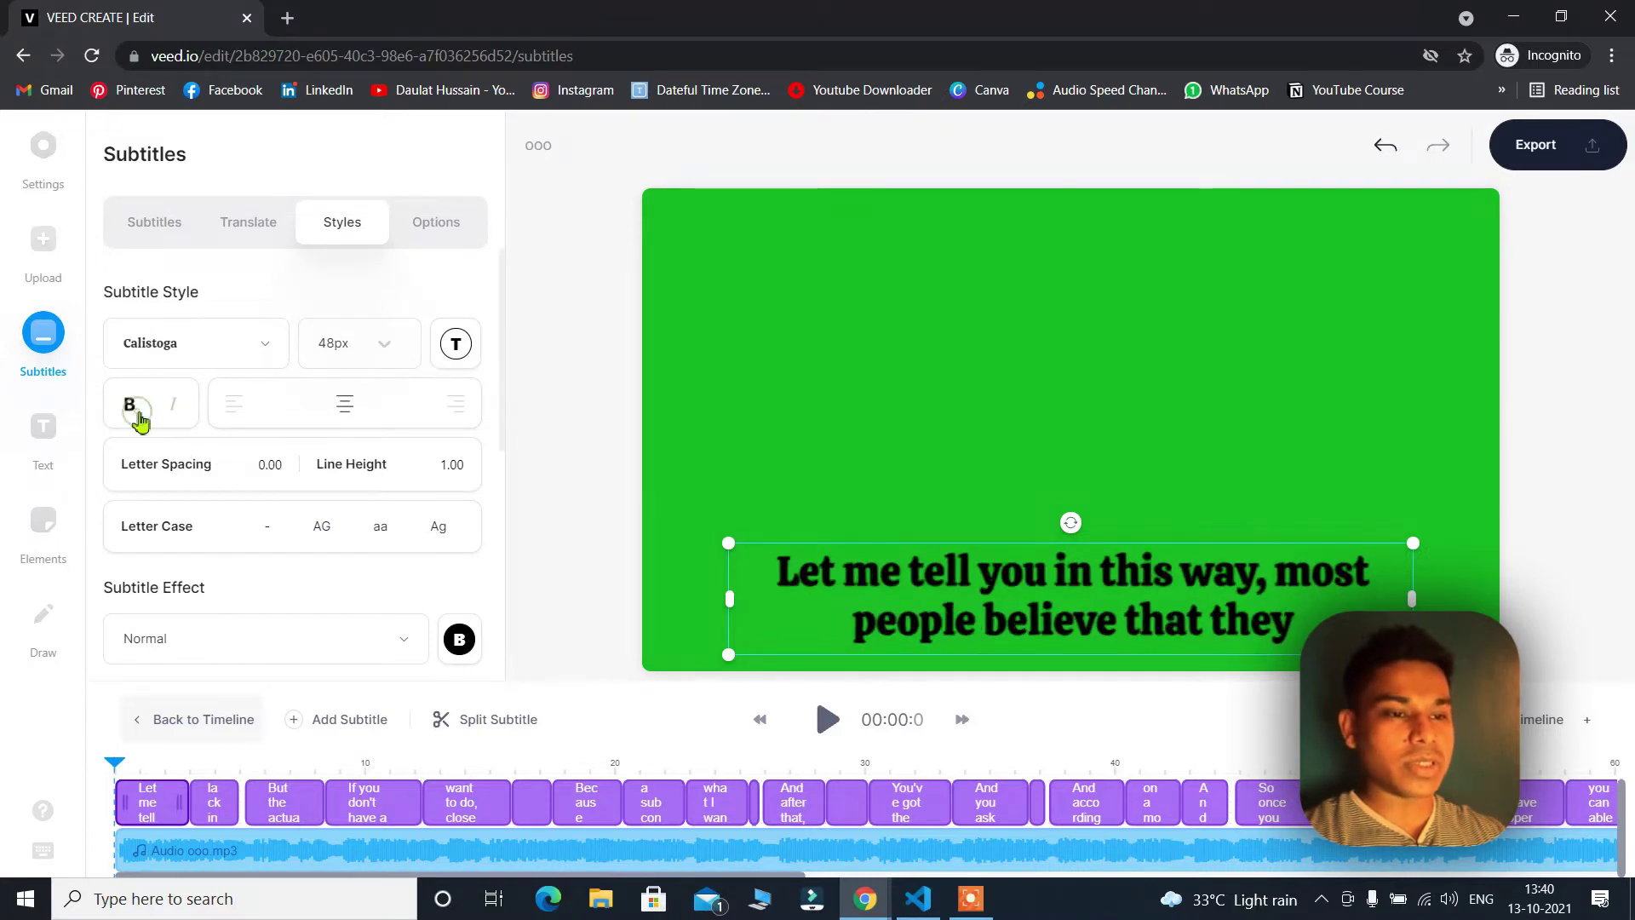
# Try the left, centre and right alignments on the subtitle text
pyautogui.click(236, 414)
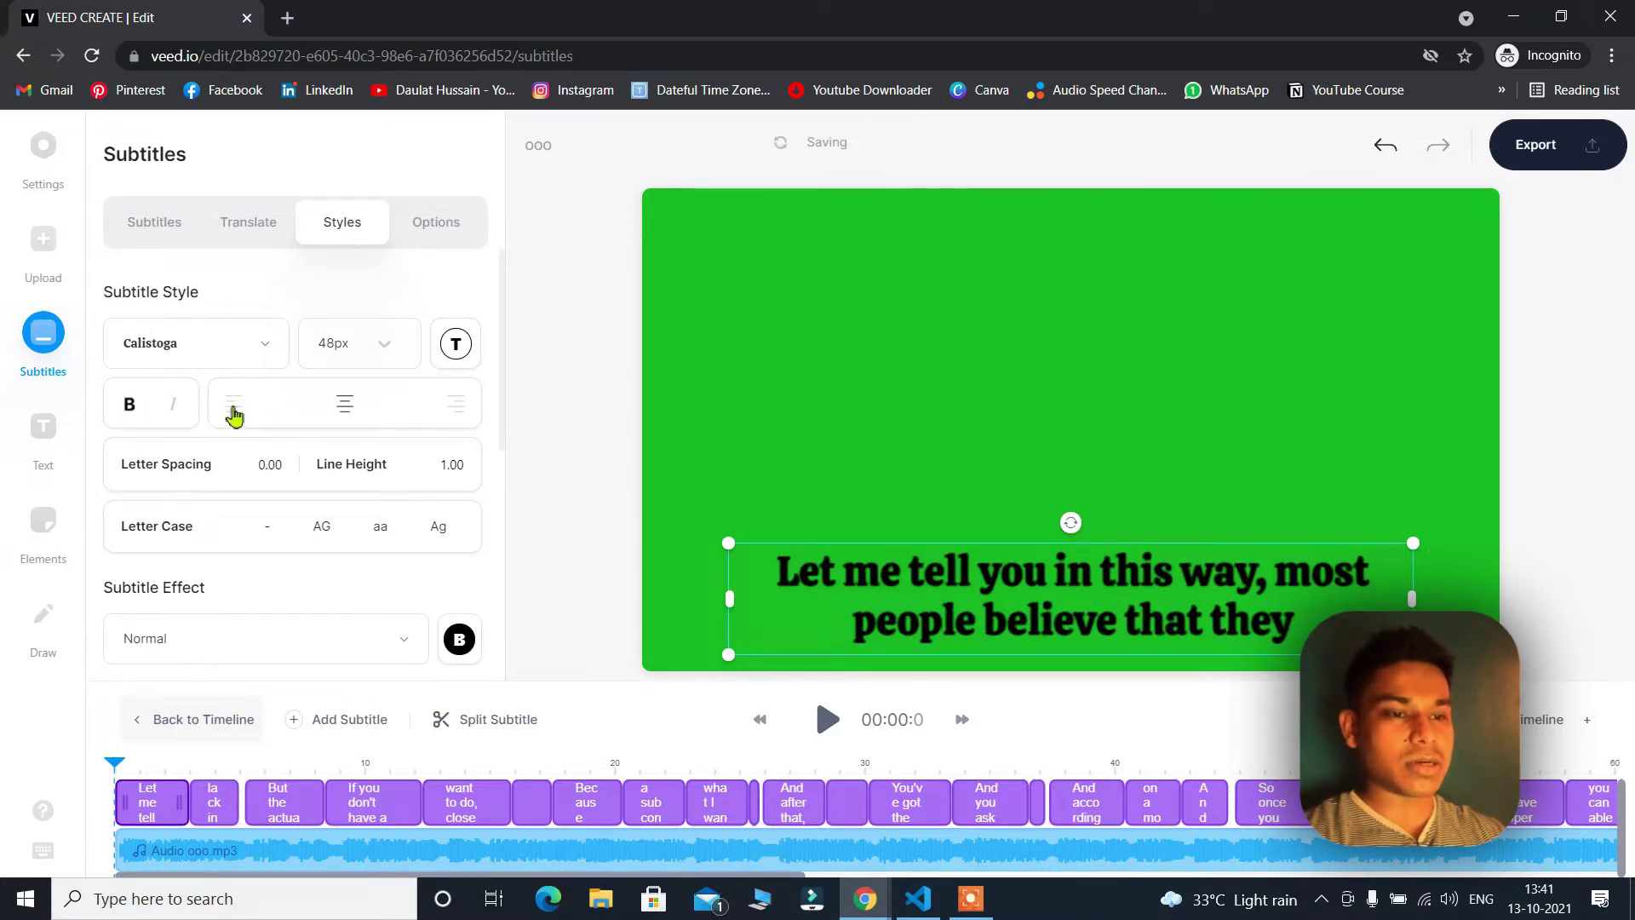
pyautogui.click(356, 410)
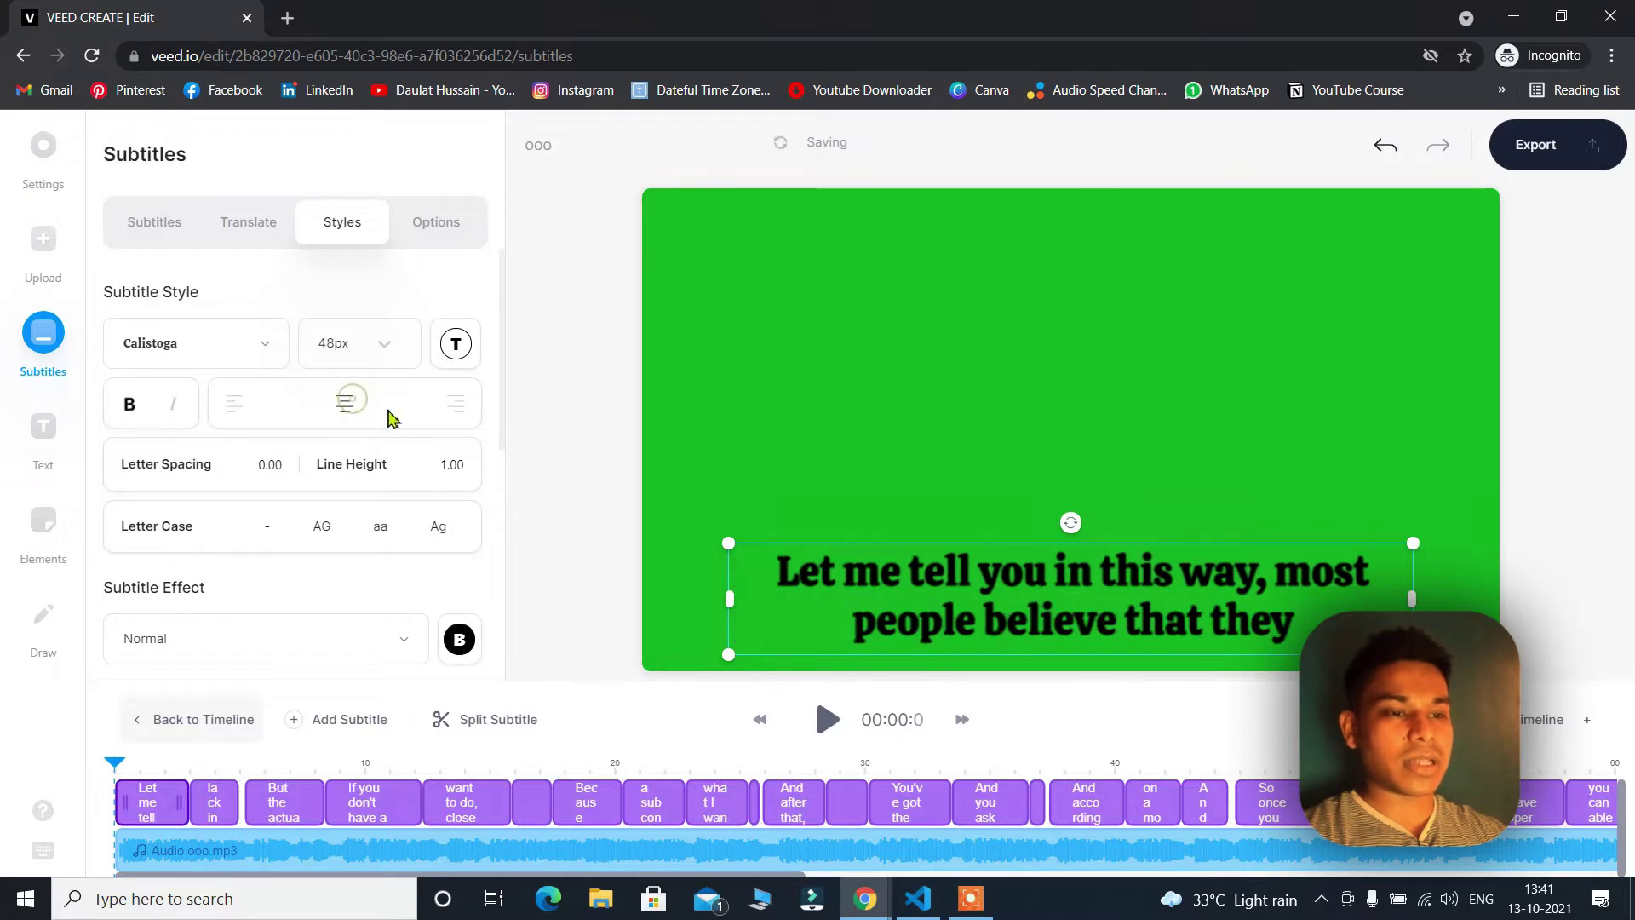
pyautogui.click(455, 409)
# Try a 96px font size for the subtitles and return to 48px with centred text
pyautogui.click(387, 345)
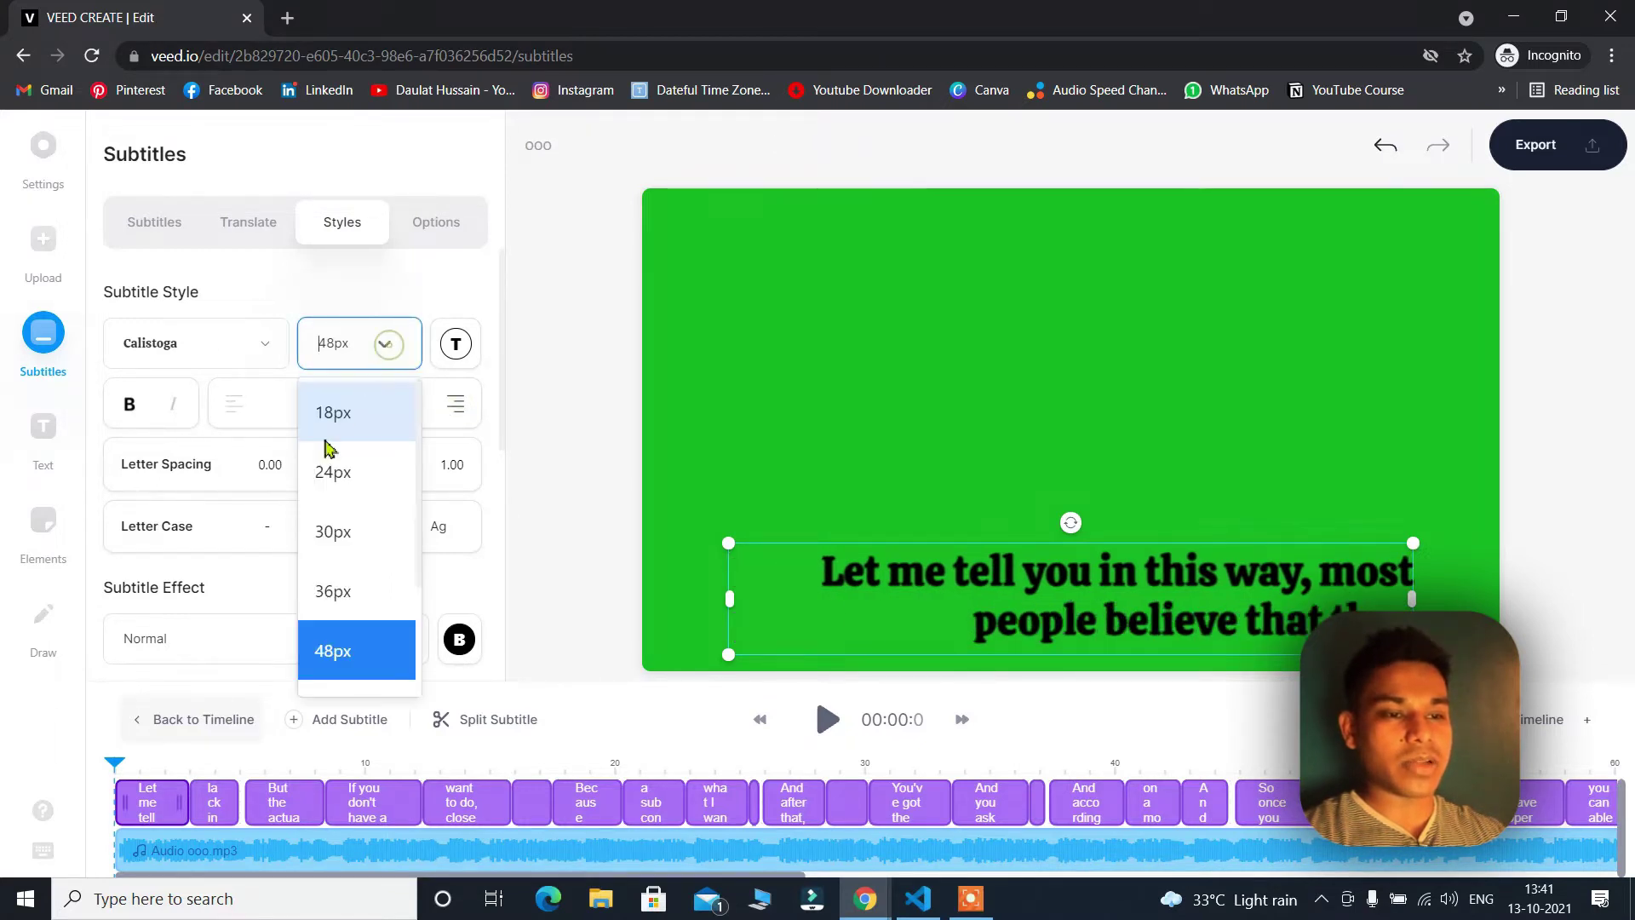
pyautogui.scroll(-2, 333, 579)
pyautogui.click(323, 664)
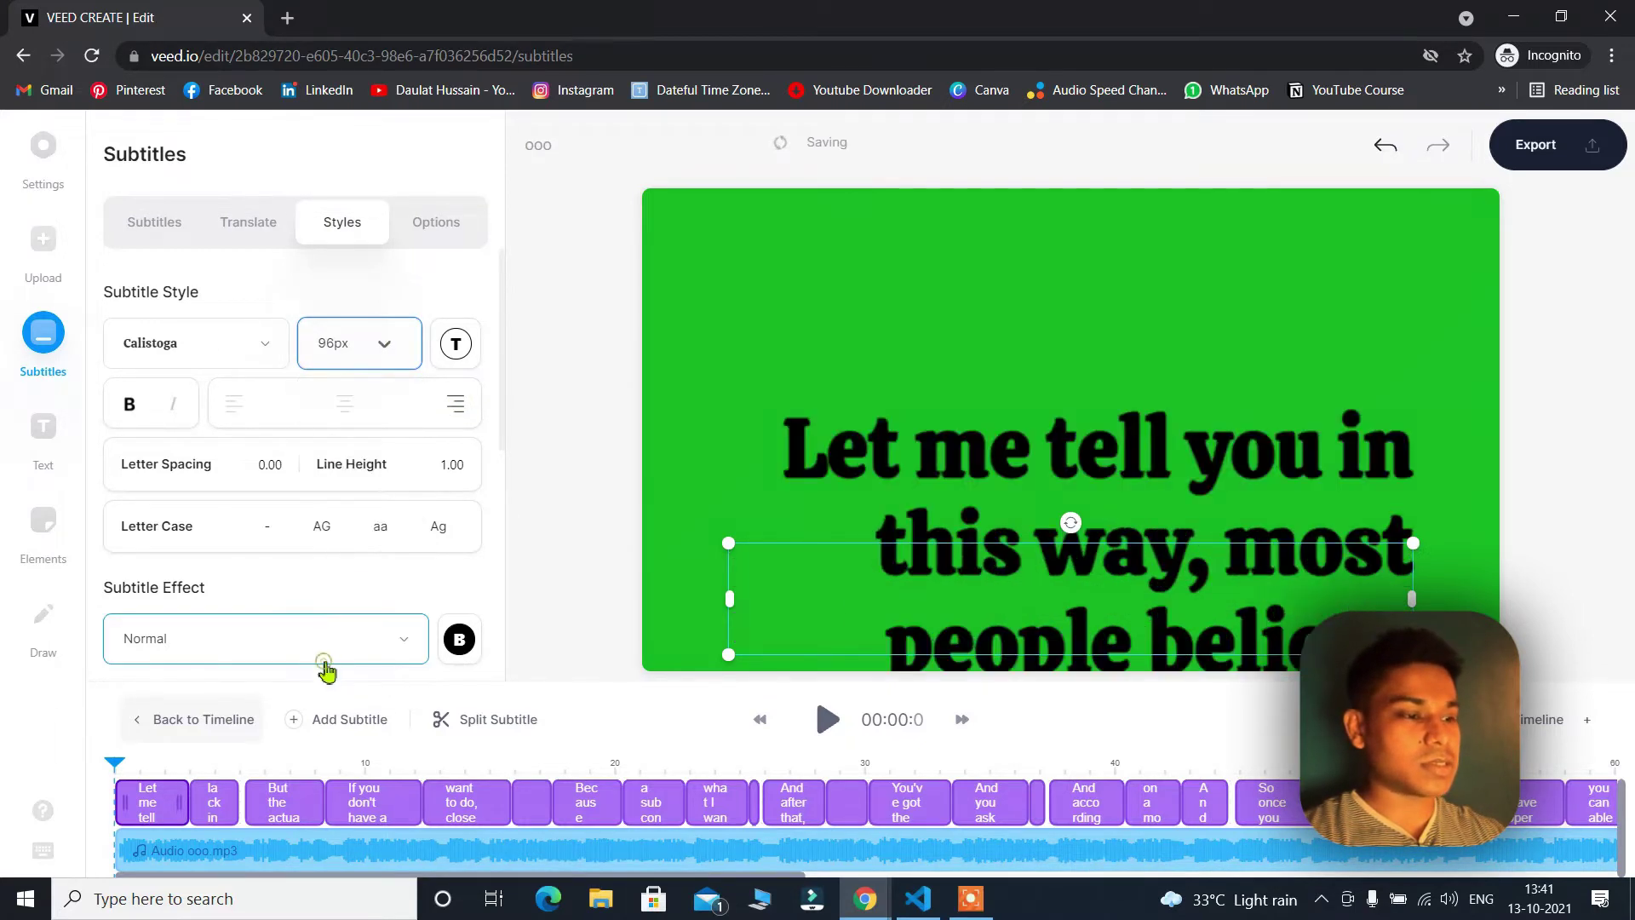
pyautogui.click(402, 351)
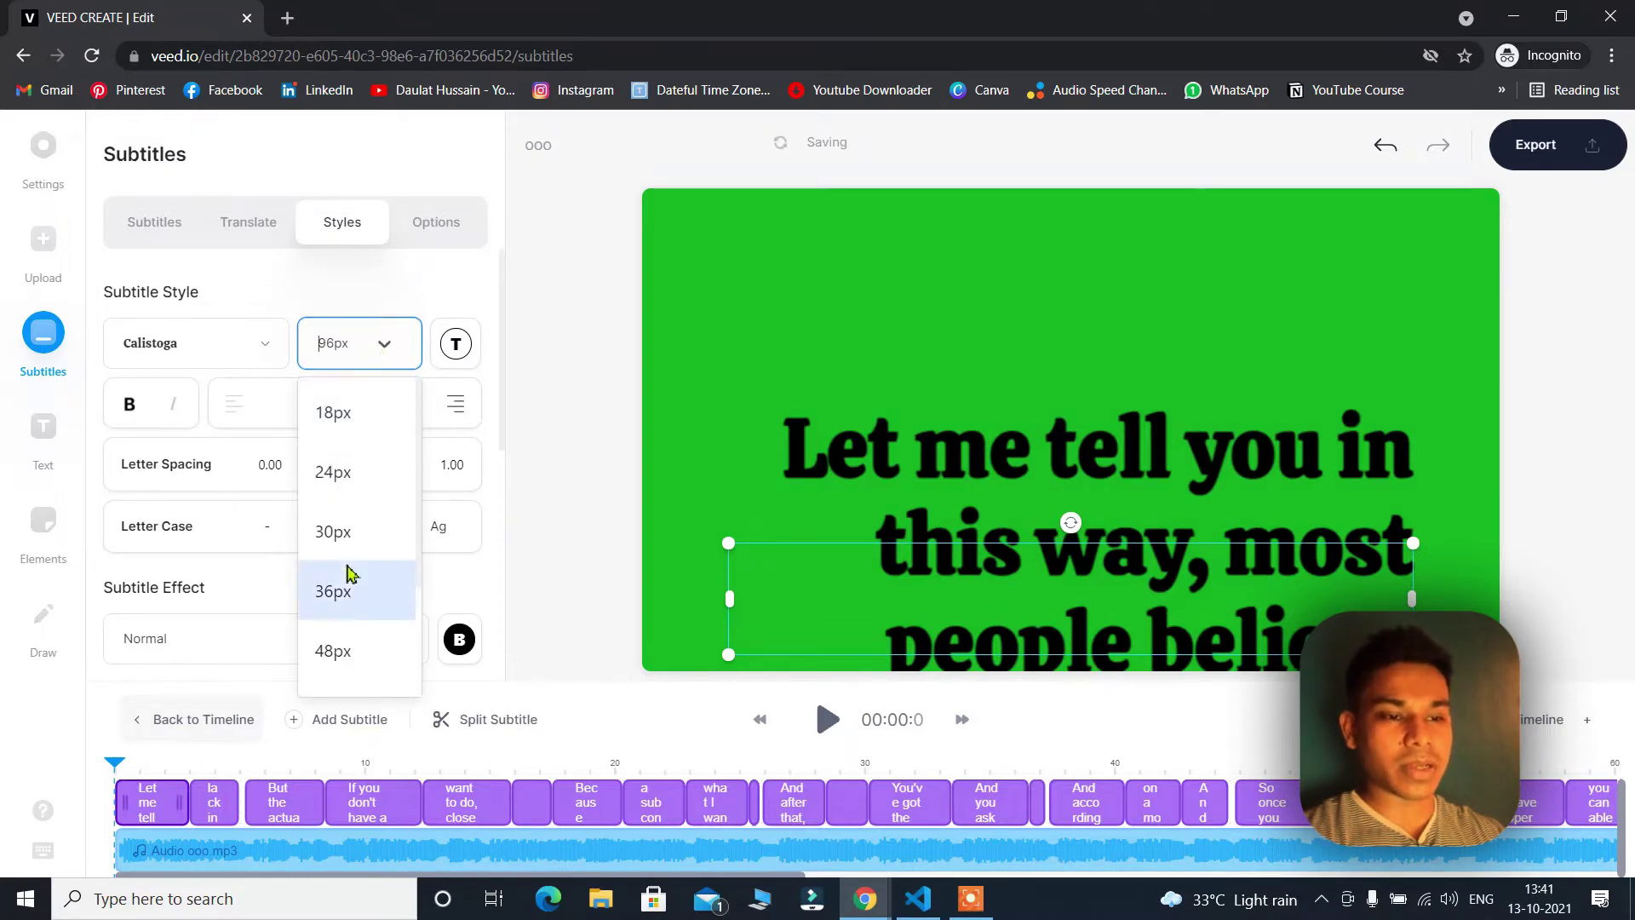
pyautogui.click(332, 651)
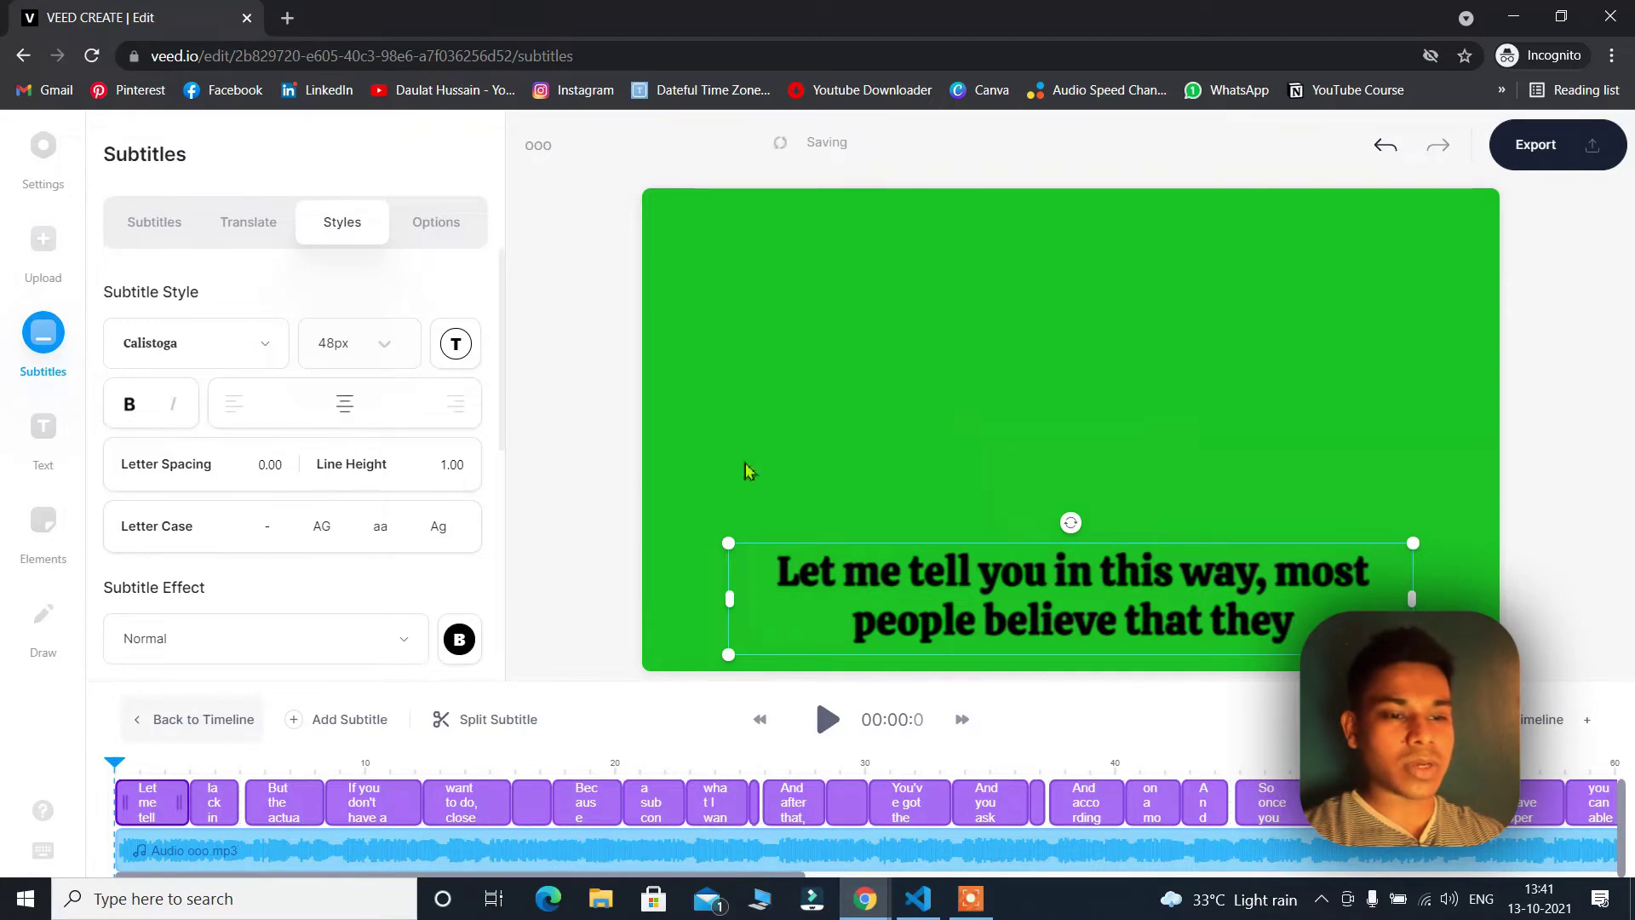
# Examine the remaining subtitle style settings and the delay, download and subtitle track options
pyautogui.scroll(-3, 330, 457)
pyautogui.scroll(-3, 330, 457)
pyautogui.scroll(6, 321, 457)
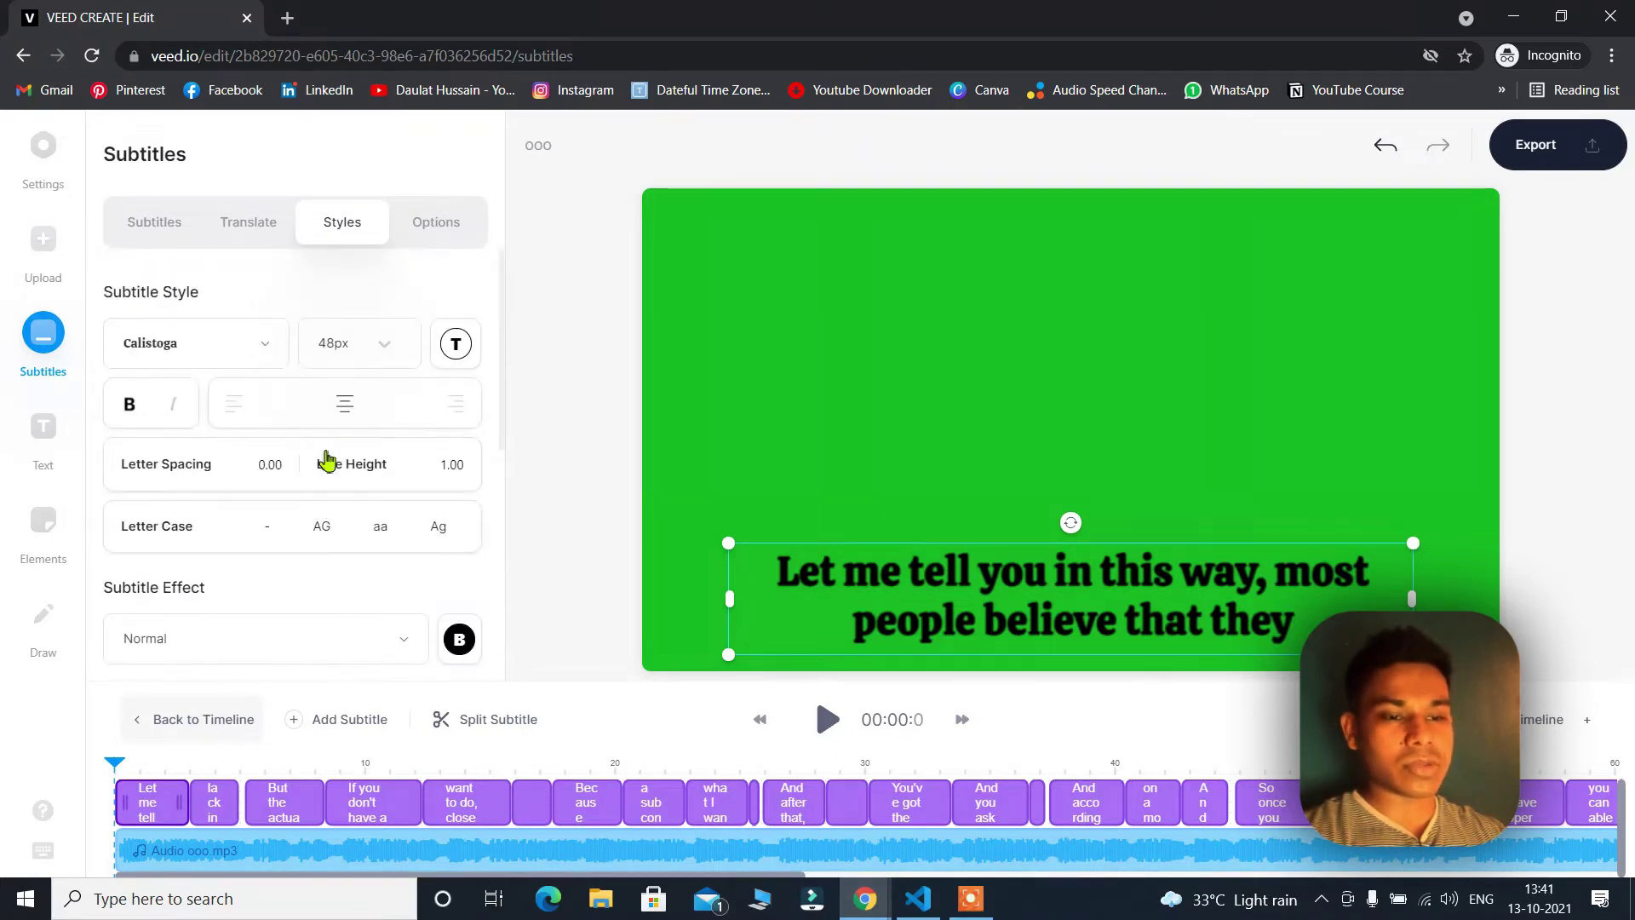
pyautogui.scroll(-3, 326, 452)
pyautogui.scroll(3, 167, 537)
pyautogui.click(431, 228)
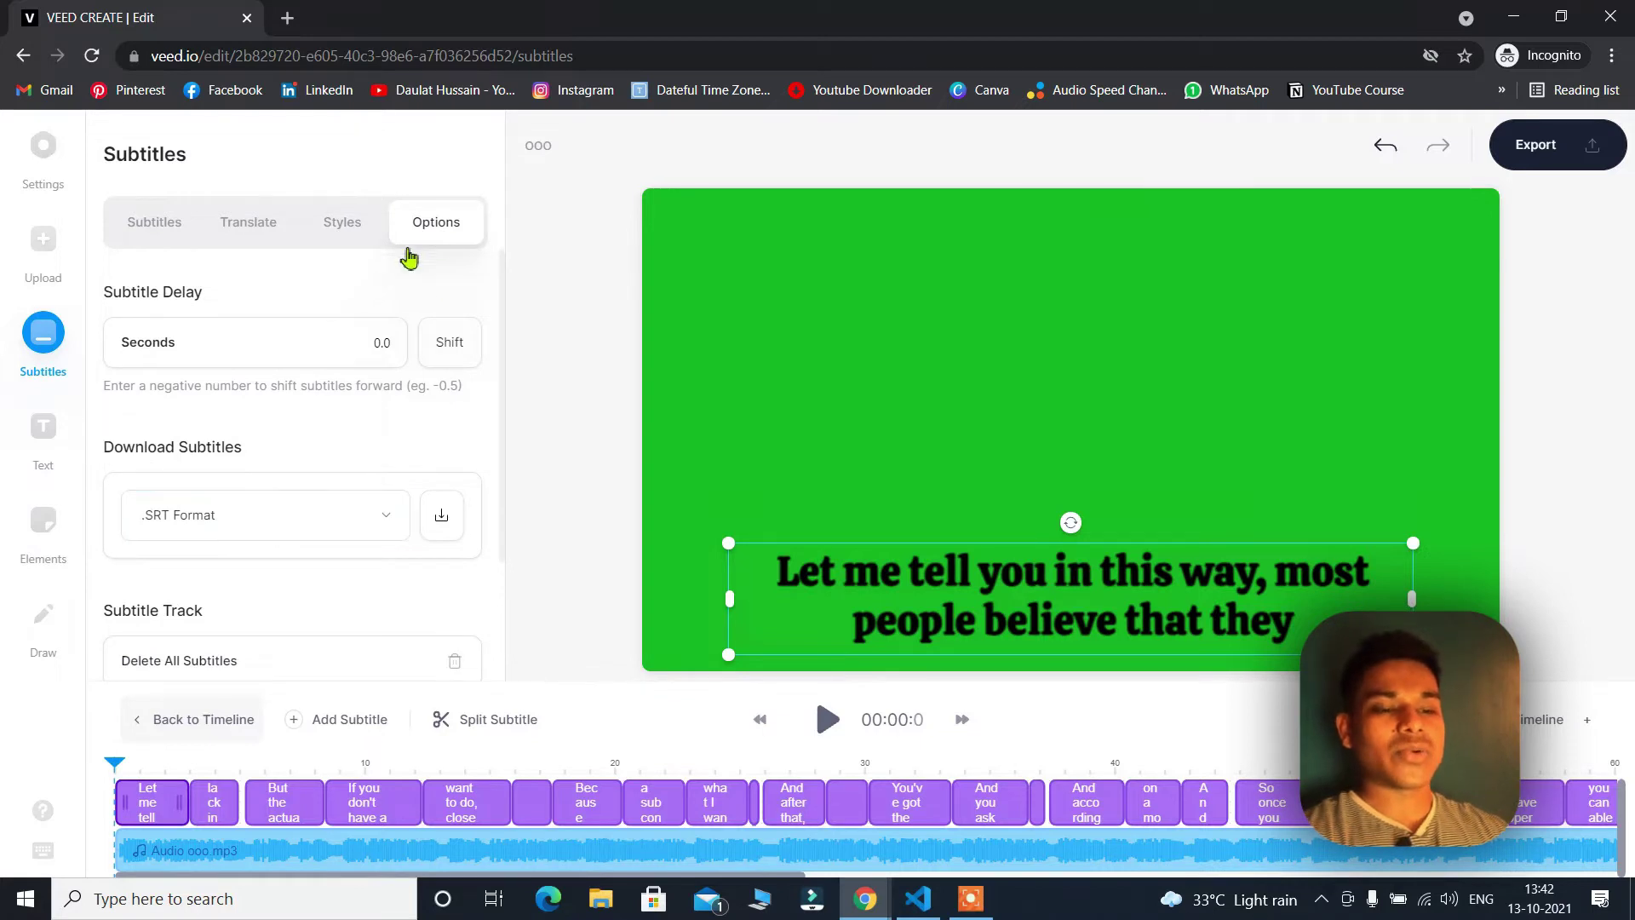
pyautogui.scroll(-2, 415, 367)
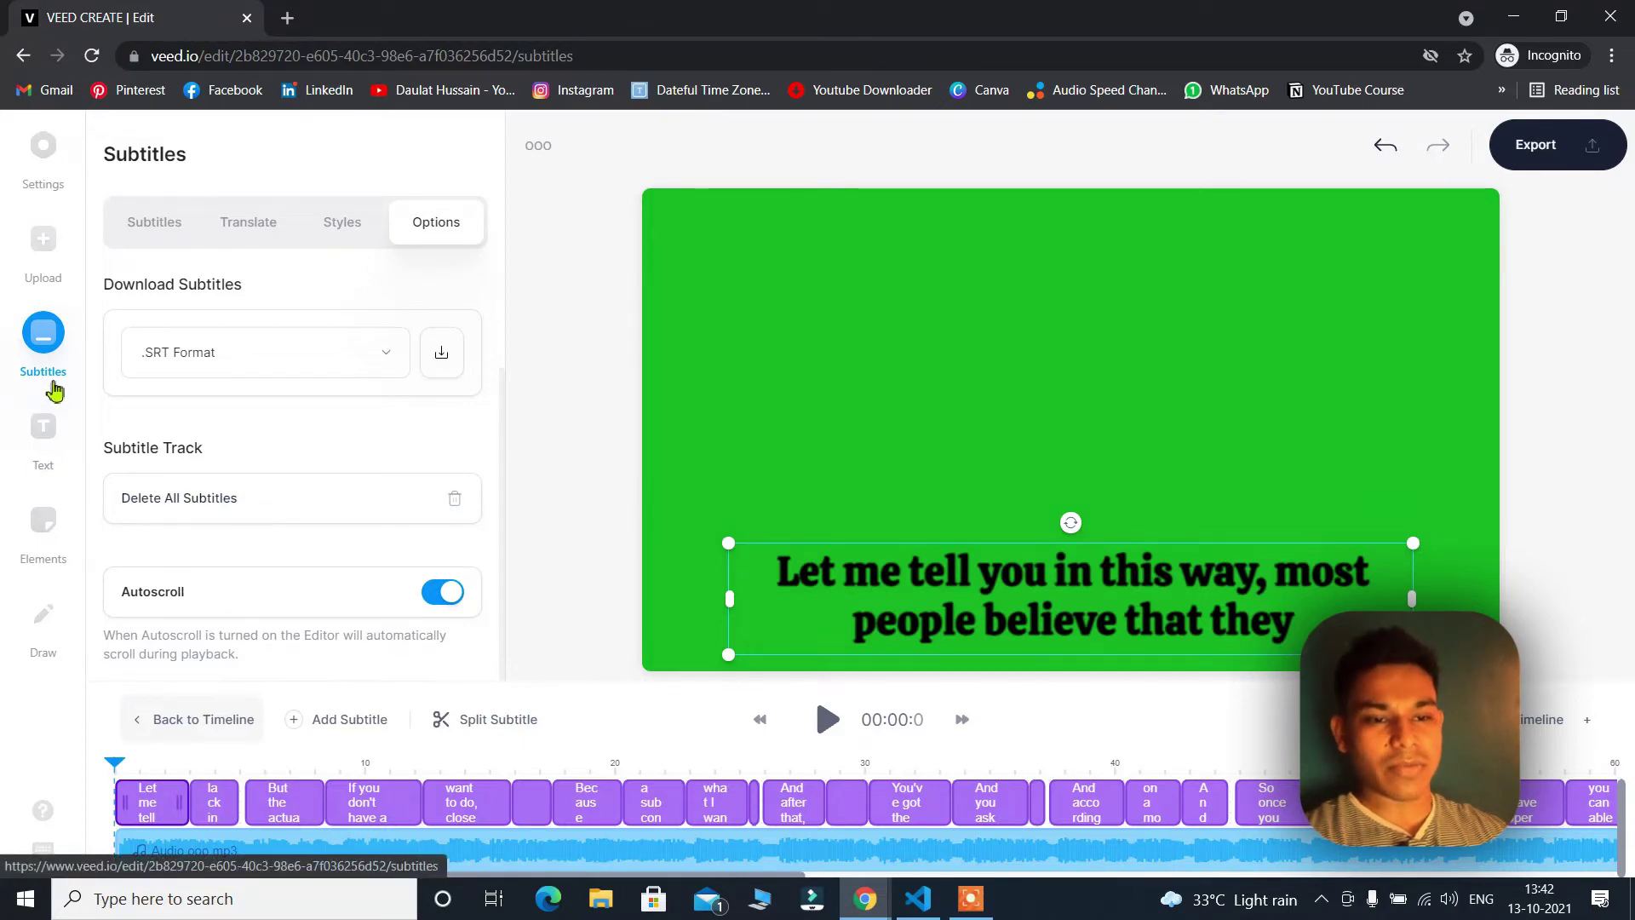
# Add the red rectangle progress bar element and place it just above the subtitles
pyautogui.click(28, 539)
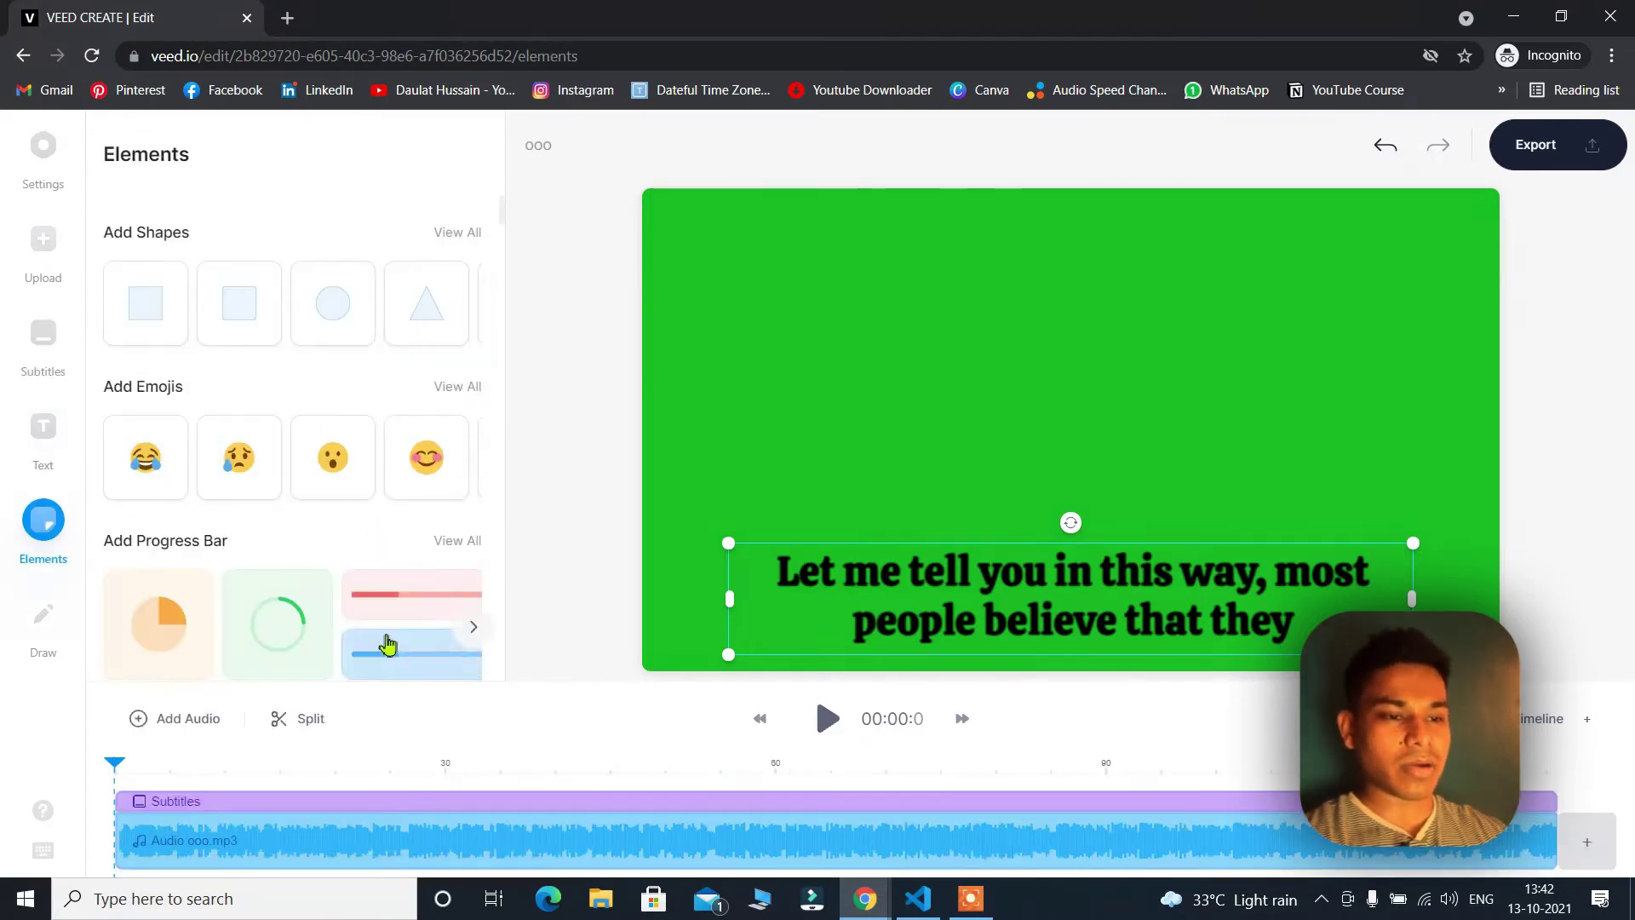
pyautogui.click(401, 606)
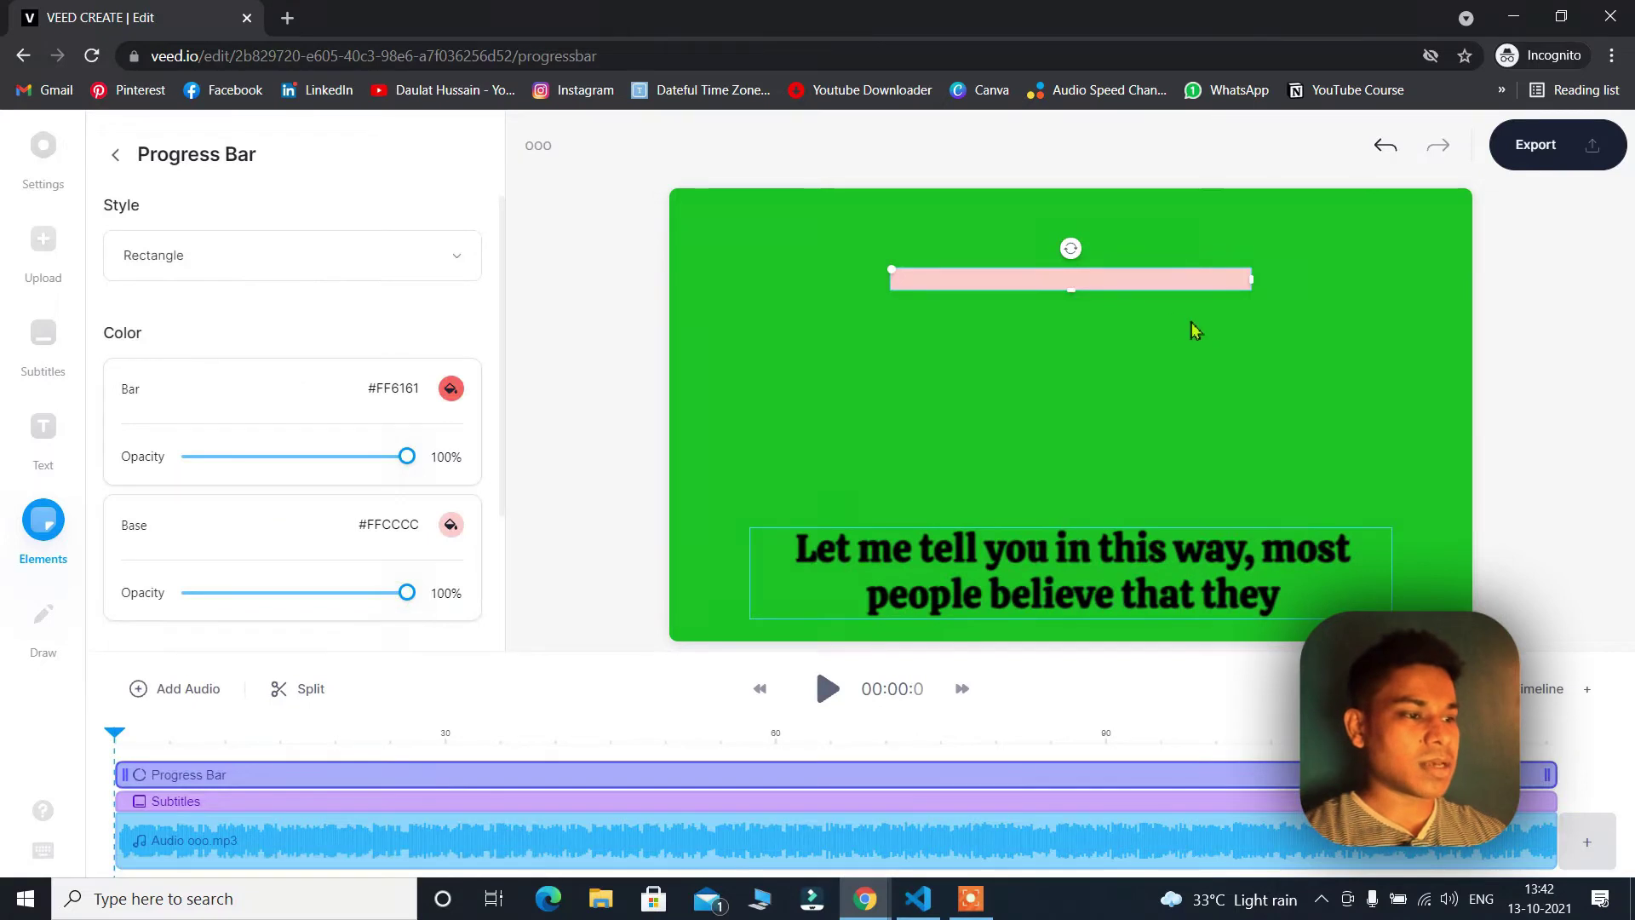
pyautogui.moveTo(994, 262); pyautogui.dragTo(1066, 490)
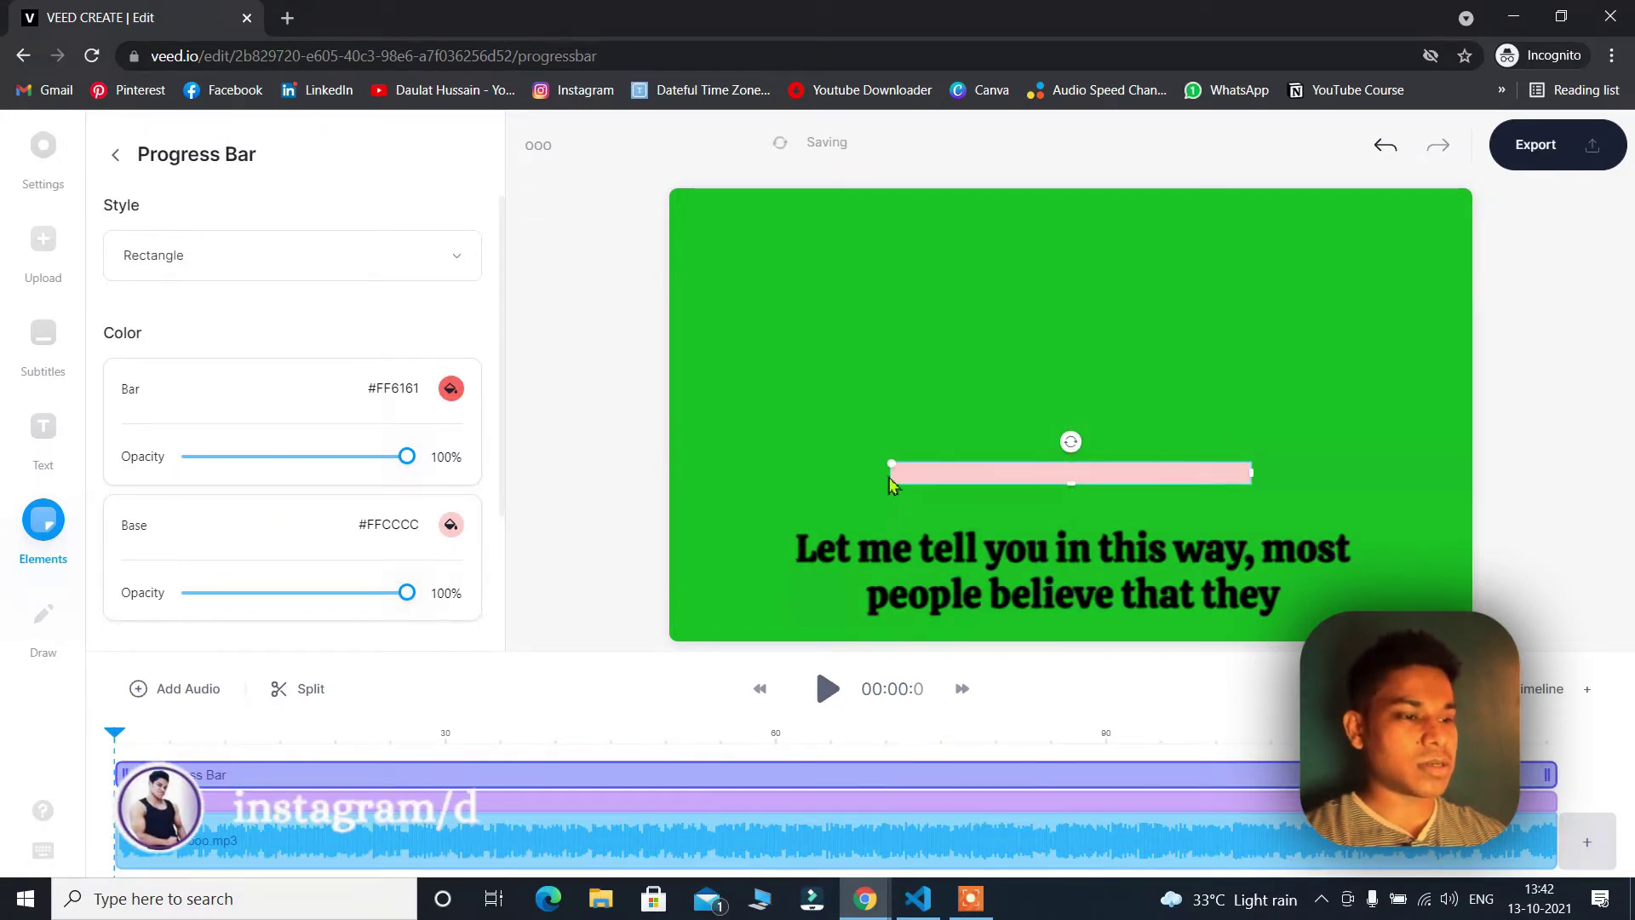
# Stretch the progress bar across the full width of the canvas as a thin strip above the subtitles
pyautogui.click(866, 507)
pyautogui.click(903, 474)
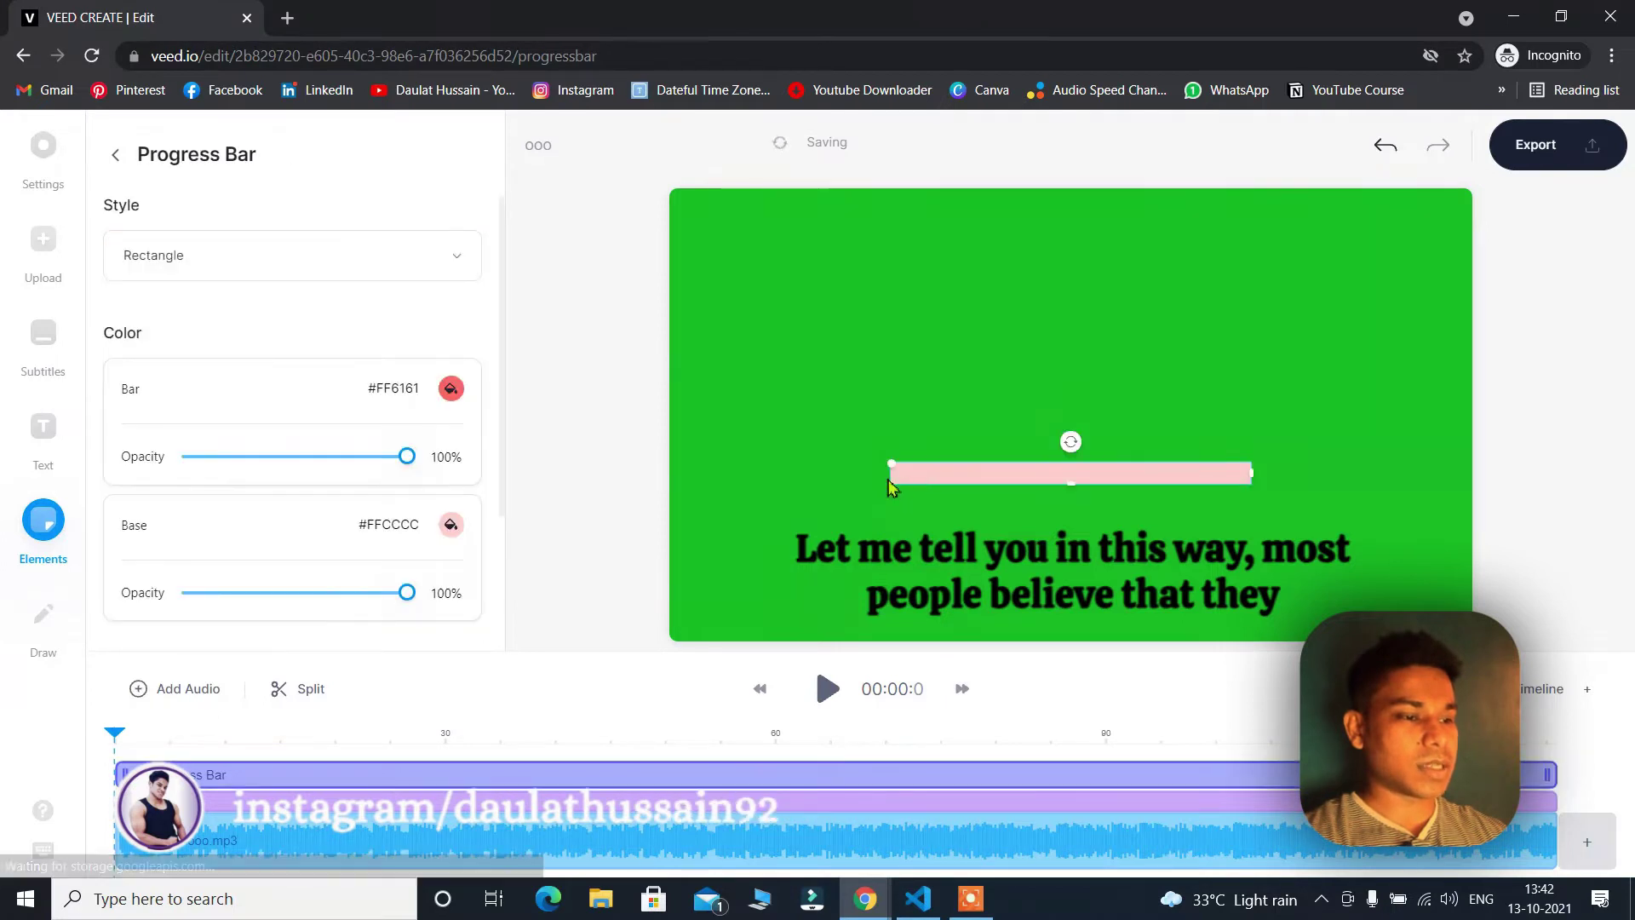
pyautogui.moveTo(891, 475); pyautogui.dragTo(674, 466)
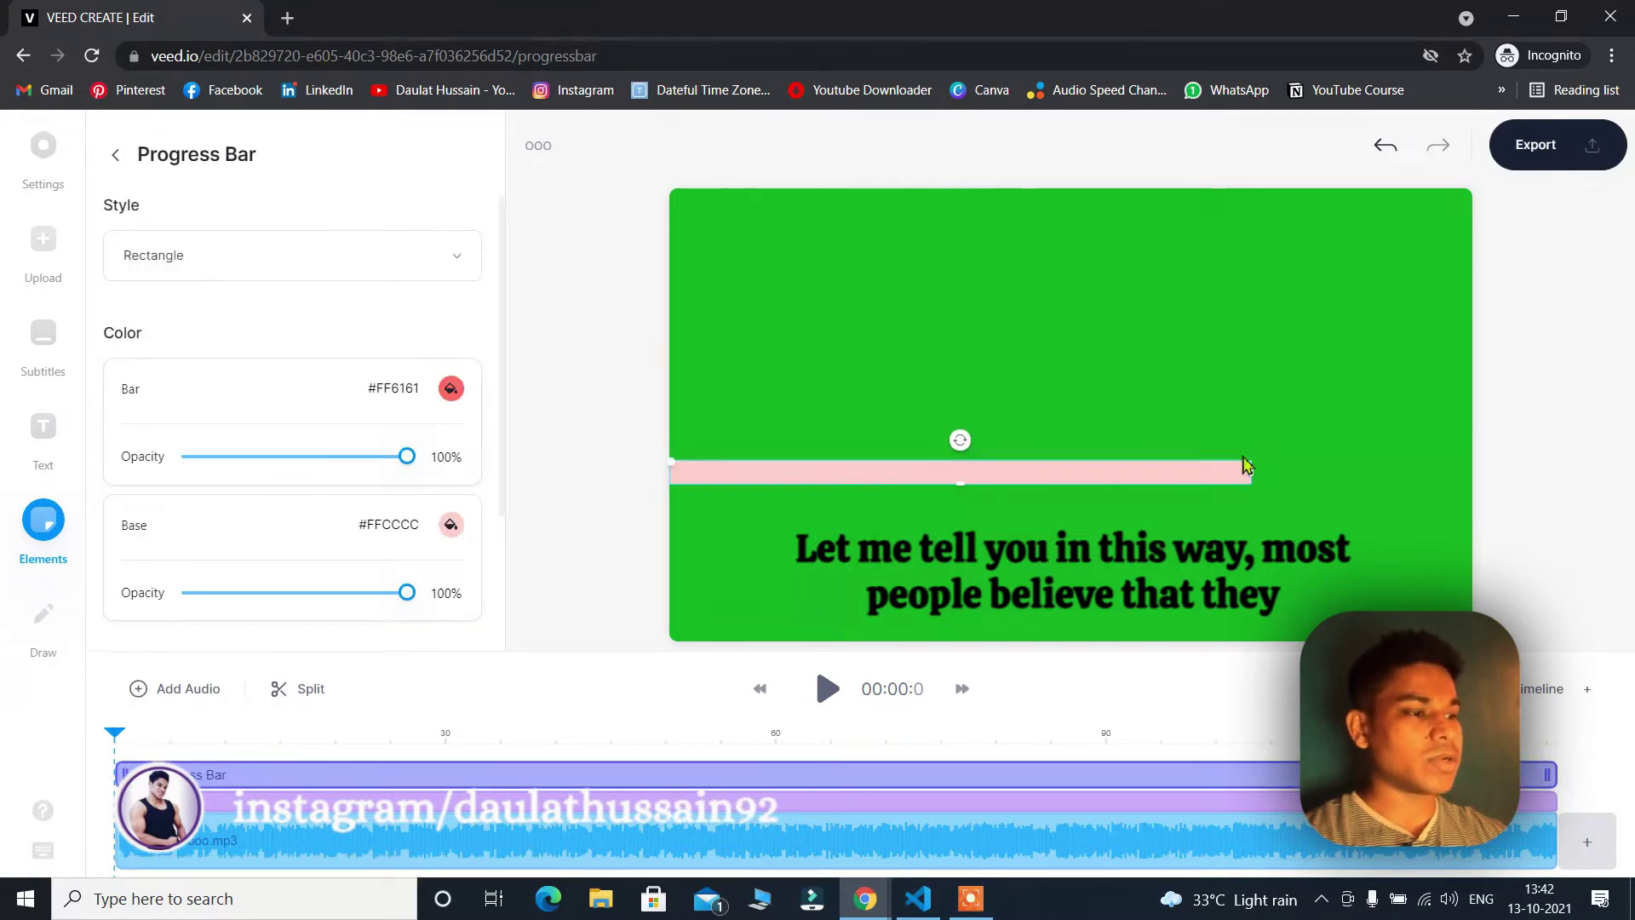
pyautogui.moveTo(1250, 470); pyautogui.dragTo(1489, 496)
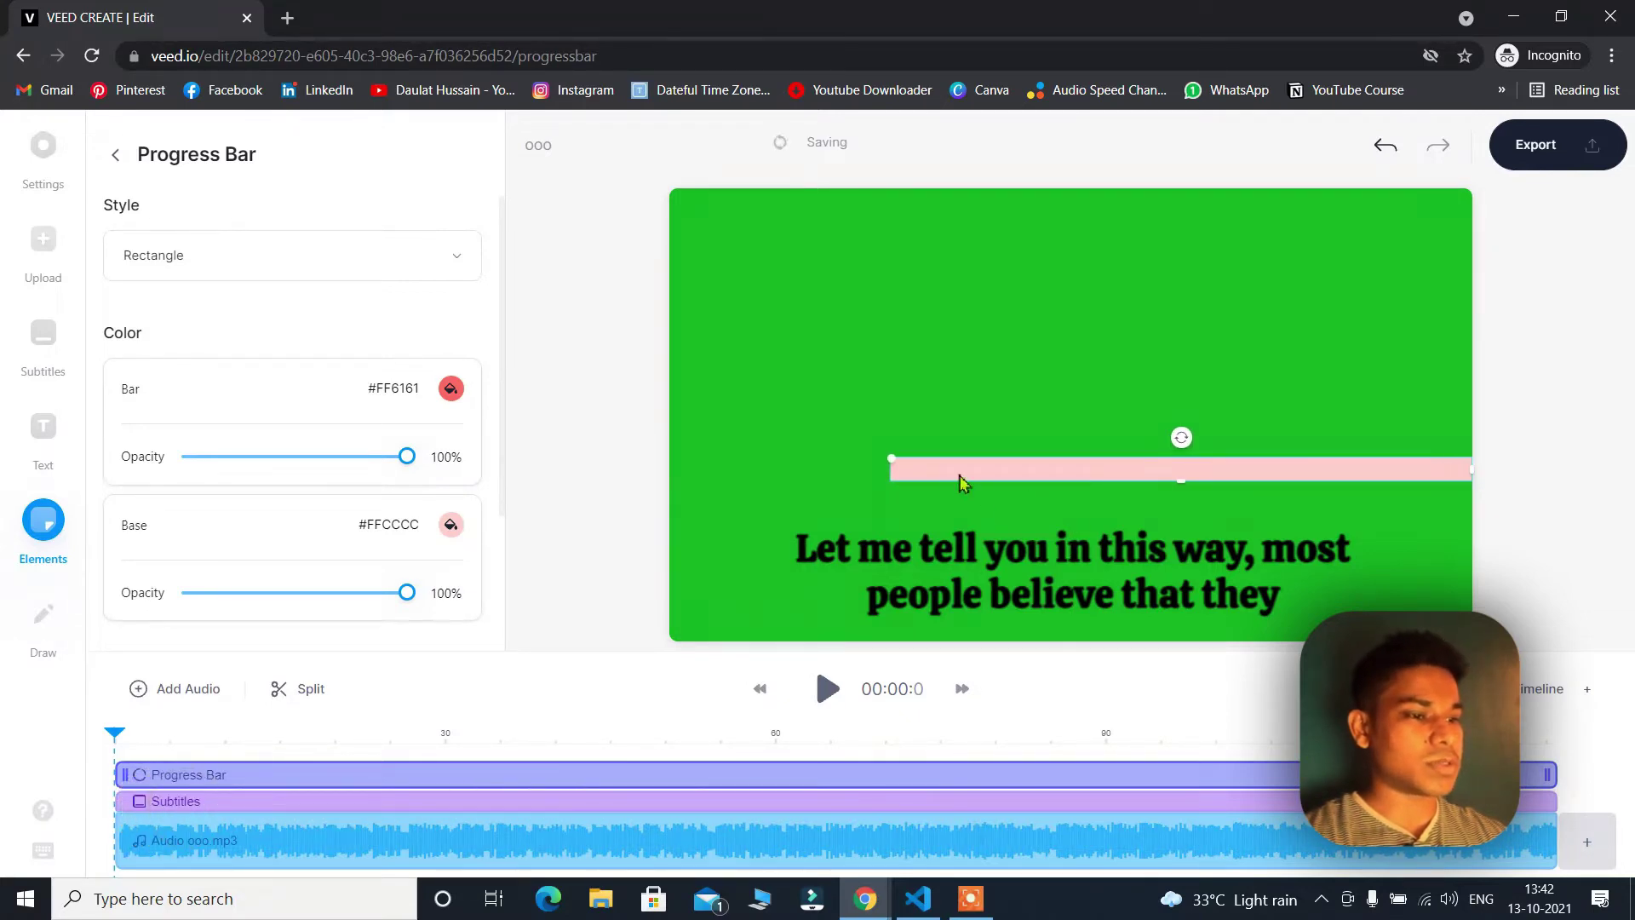
pyautogui.moveTo(896, 464); pyautogui.dragTo(677, 492)
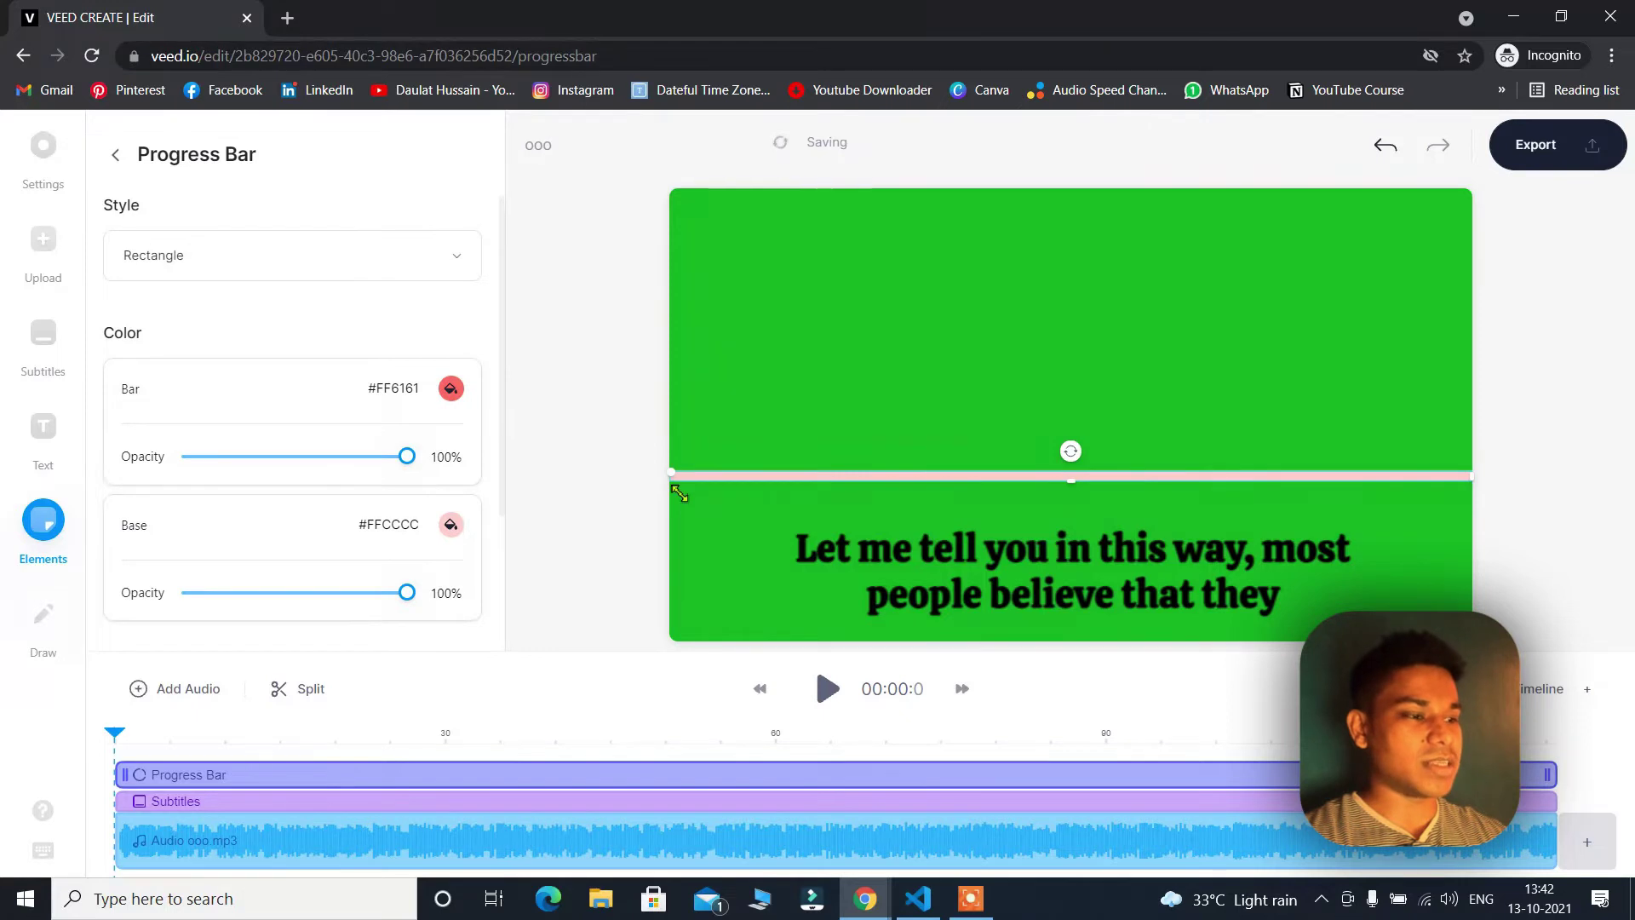
pyautogui.click(569, 430)
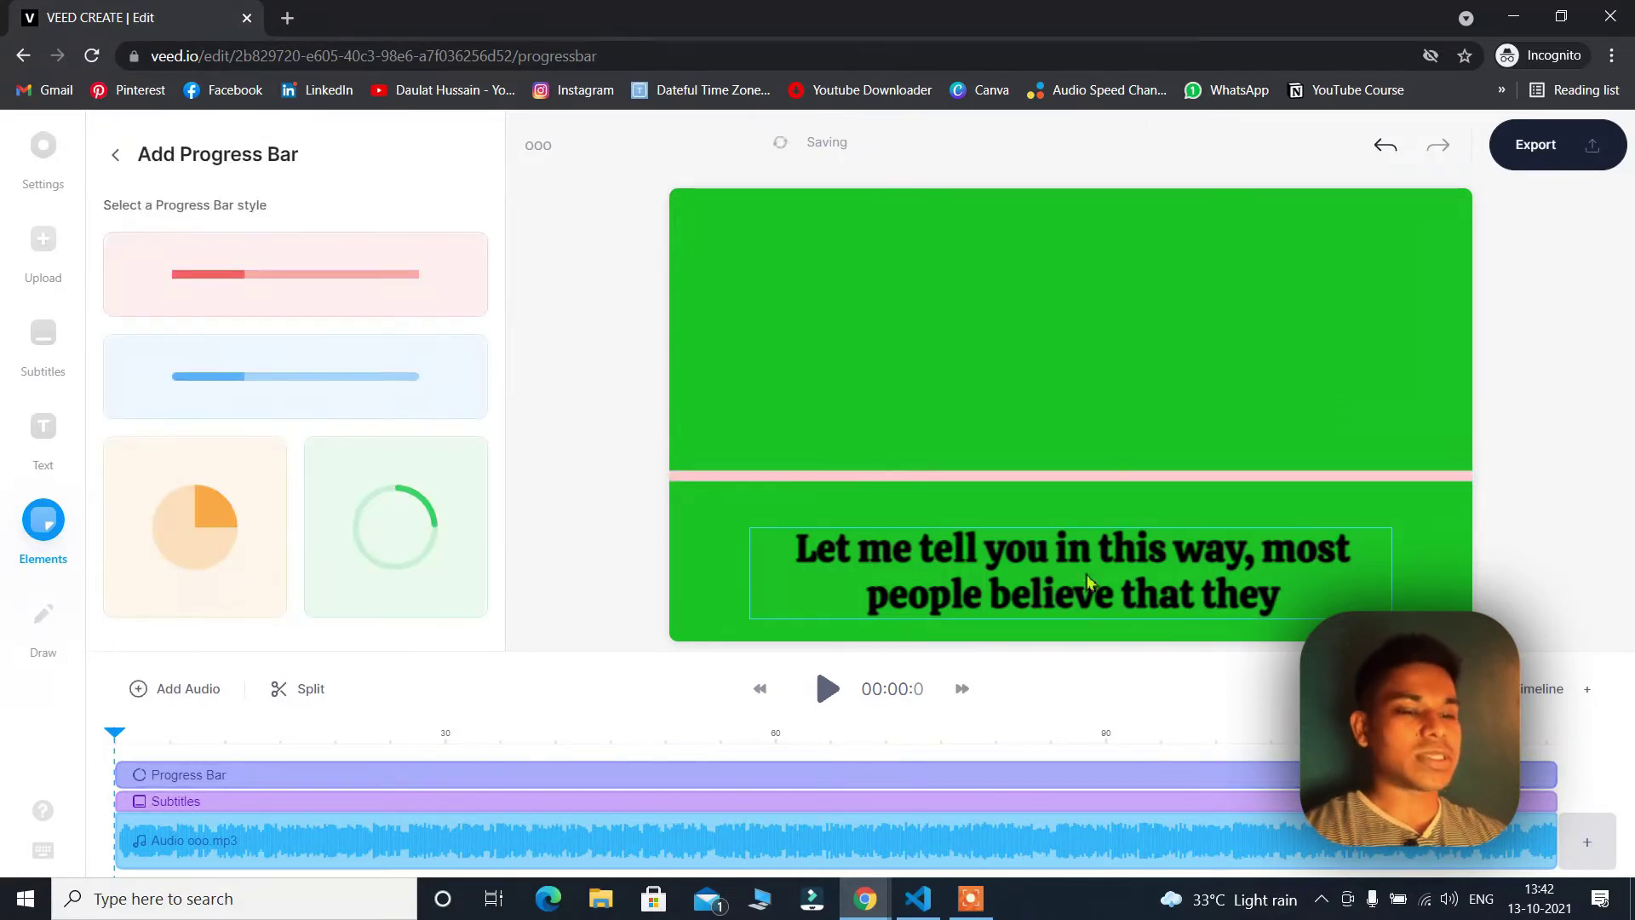
# Move the subtitles slightly up towards the progress bar and preview the first seconds of the video
pyautogui.moveTo(1133, 594); pyautogui.dragTo(1151, 569)
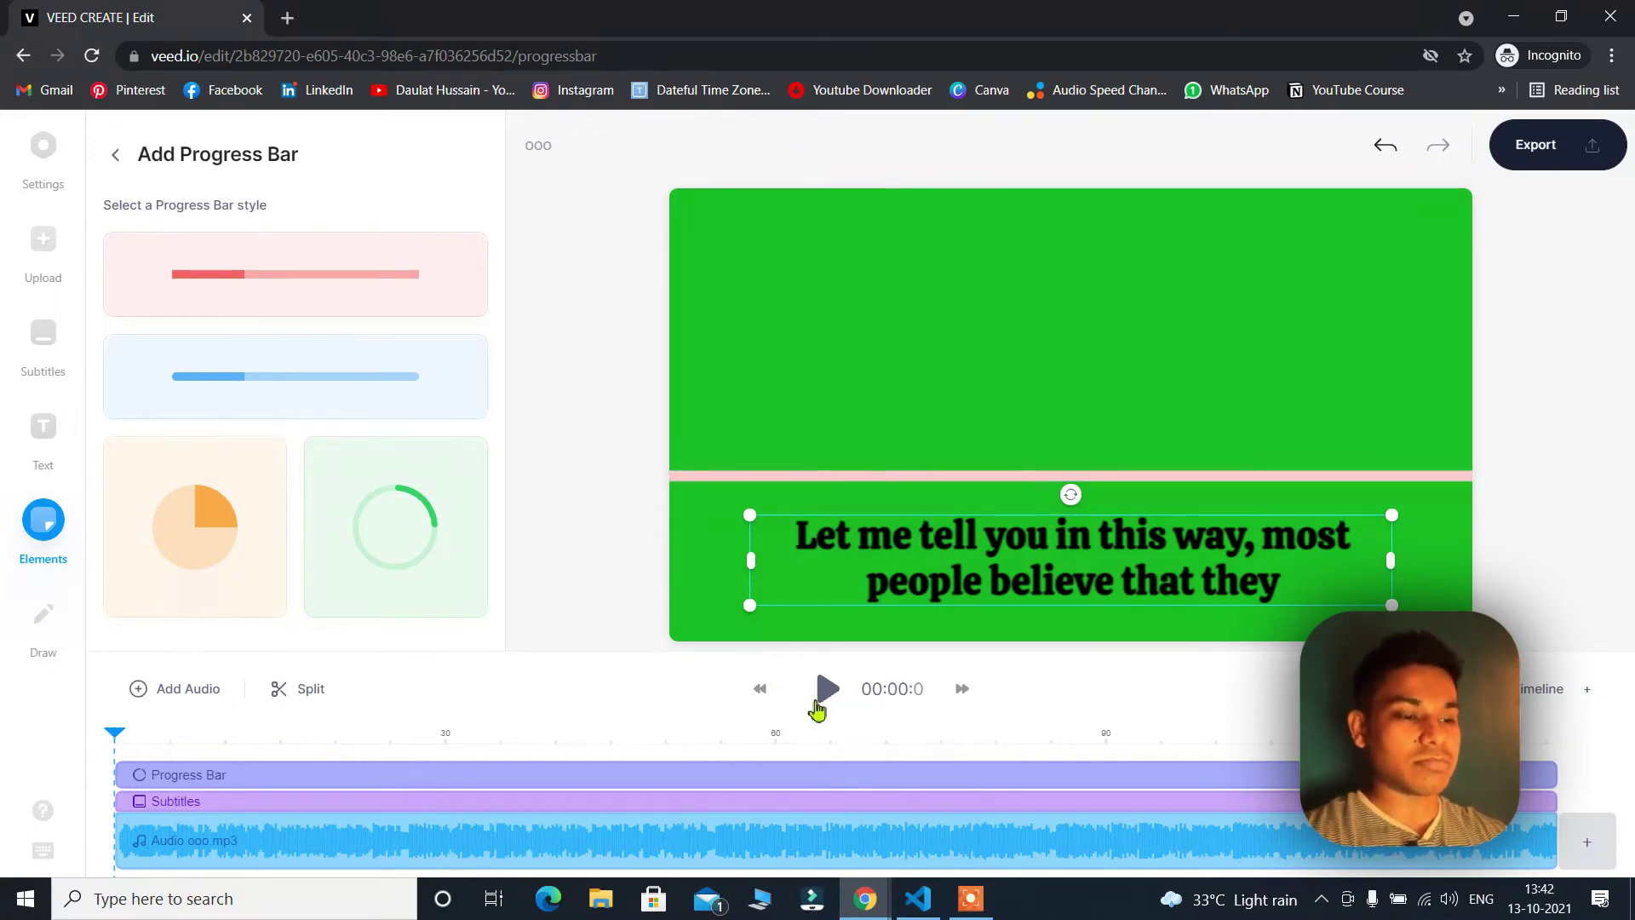
pyautogui.click(823, 705)
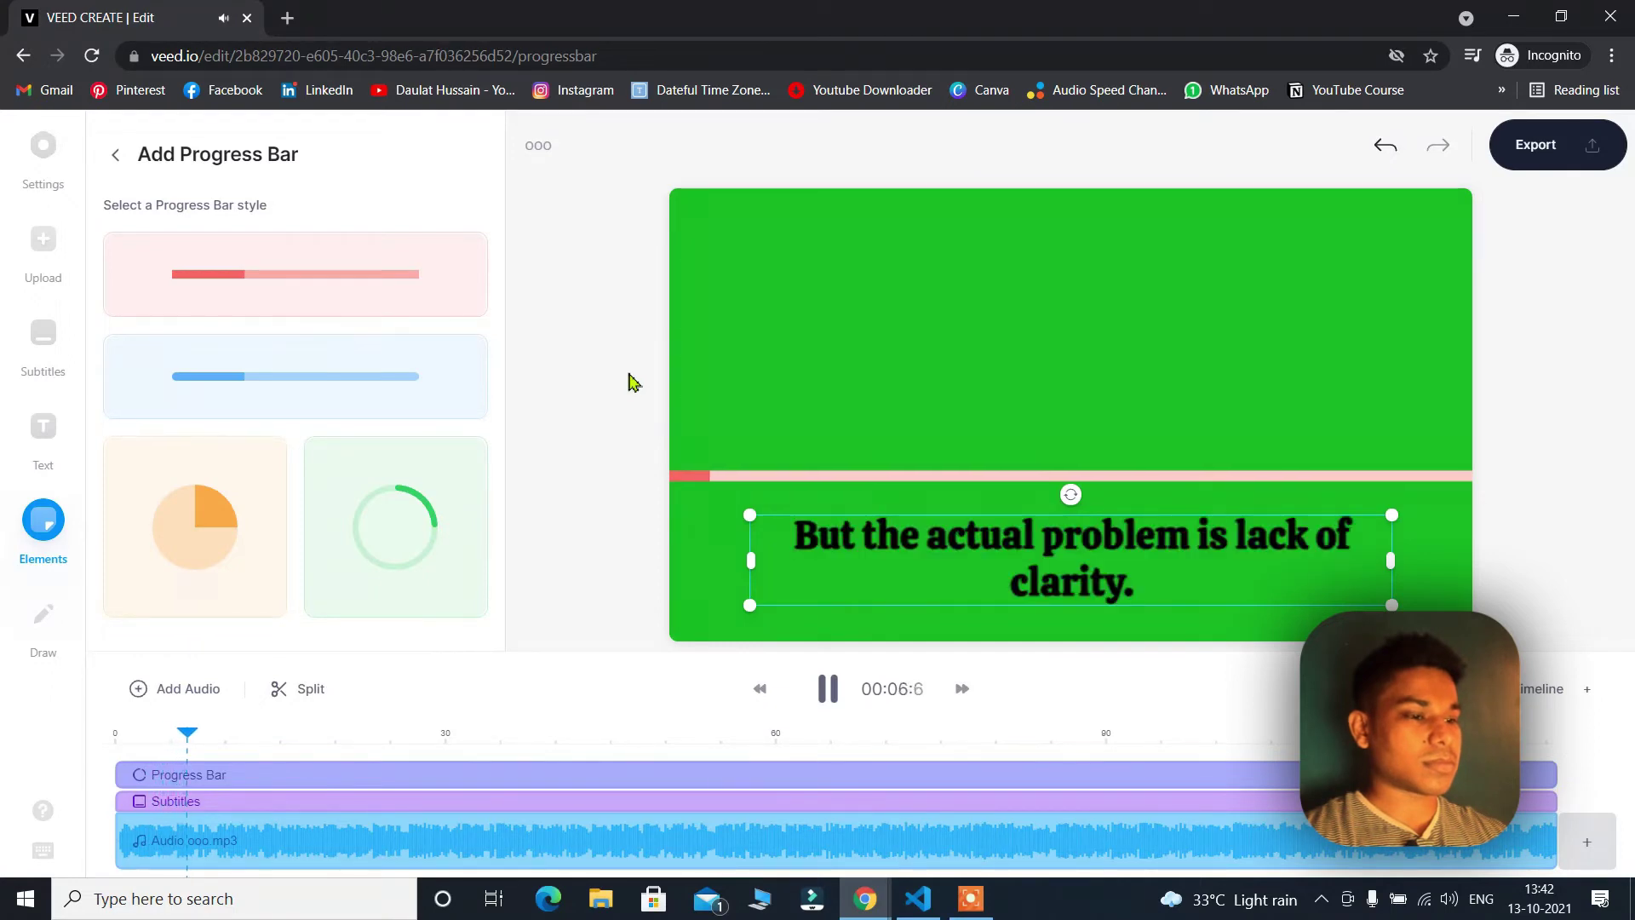
pyautogui.click(822, 691)
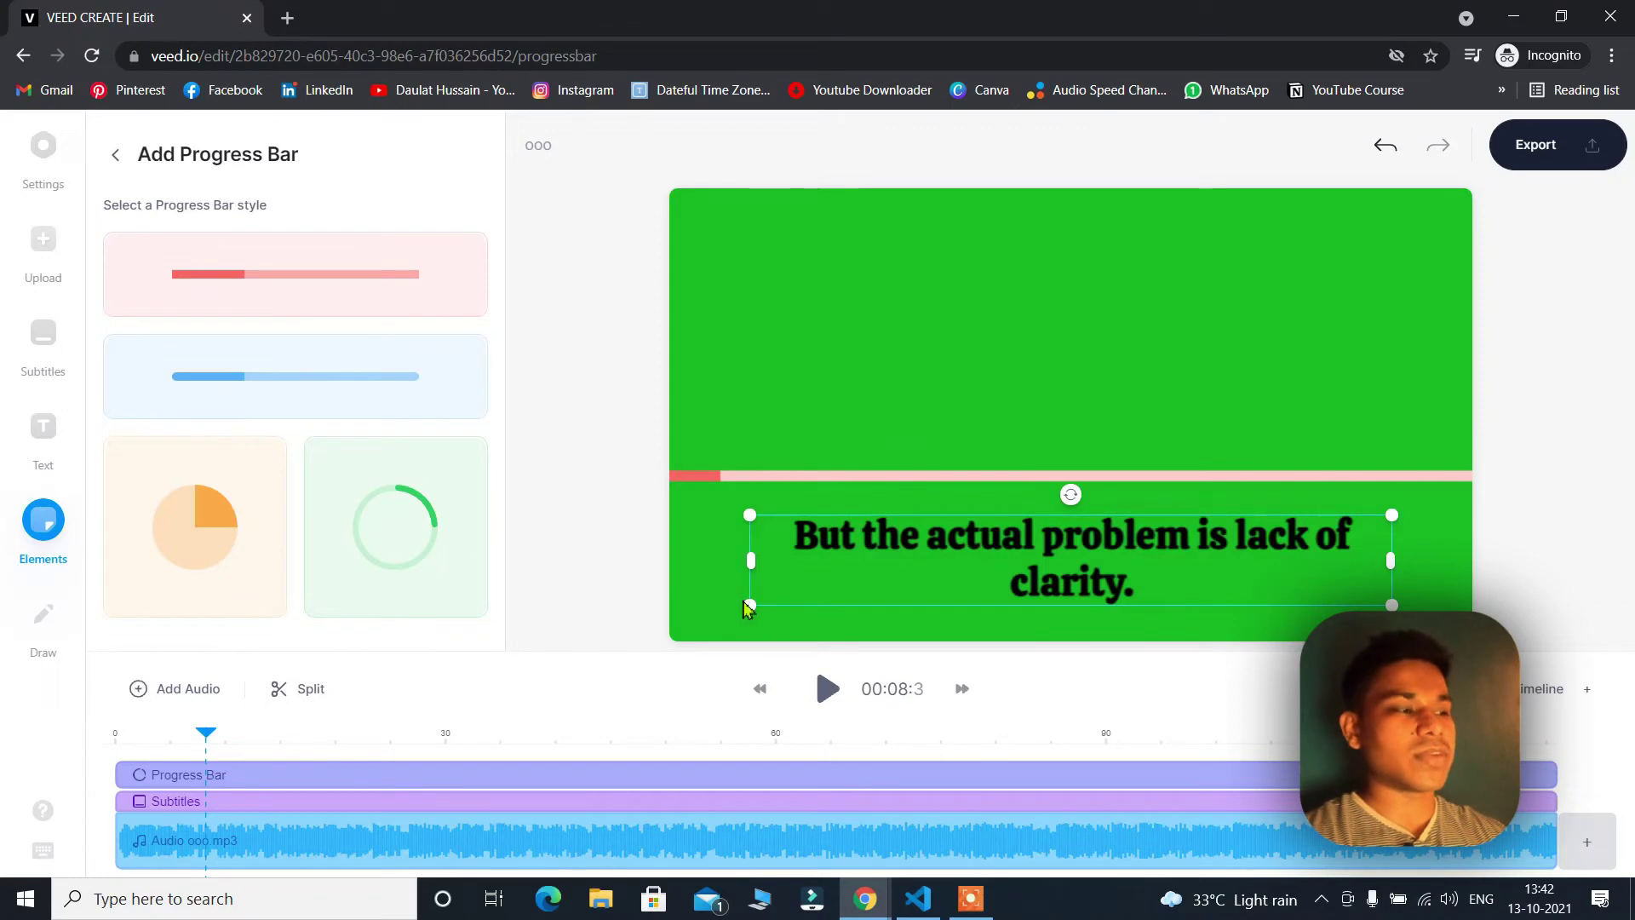
# Export the video with the Hootsuite Twitter preset and download the rendered file as MP4
pyautogui.click(1541, 162)
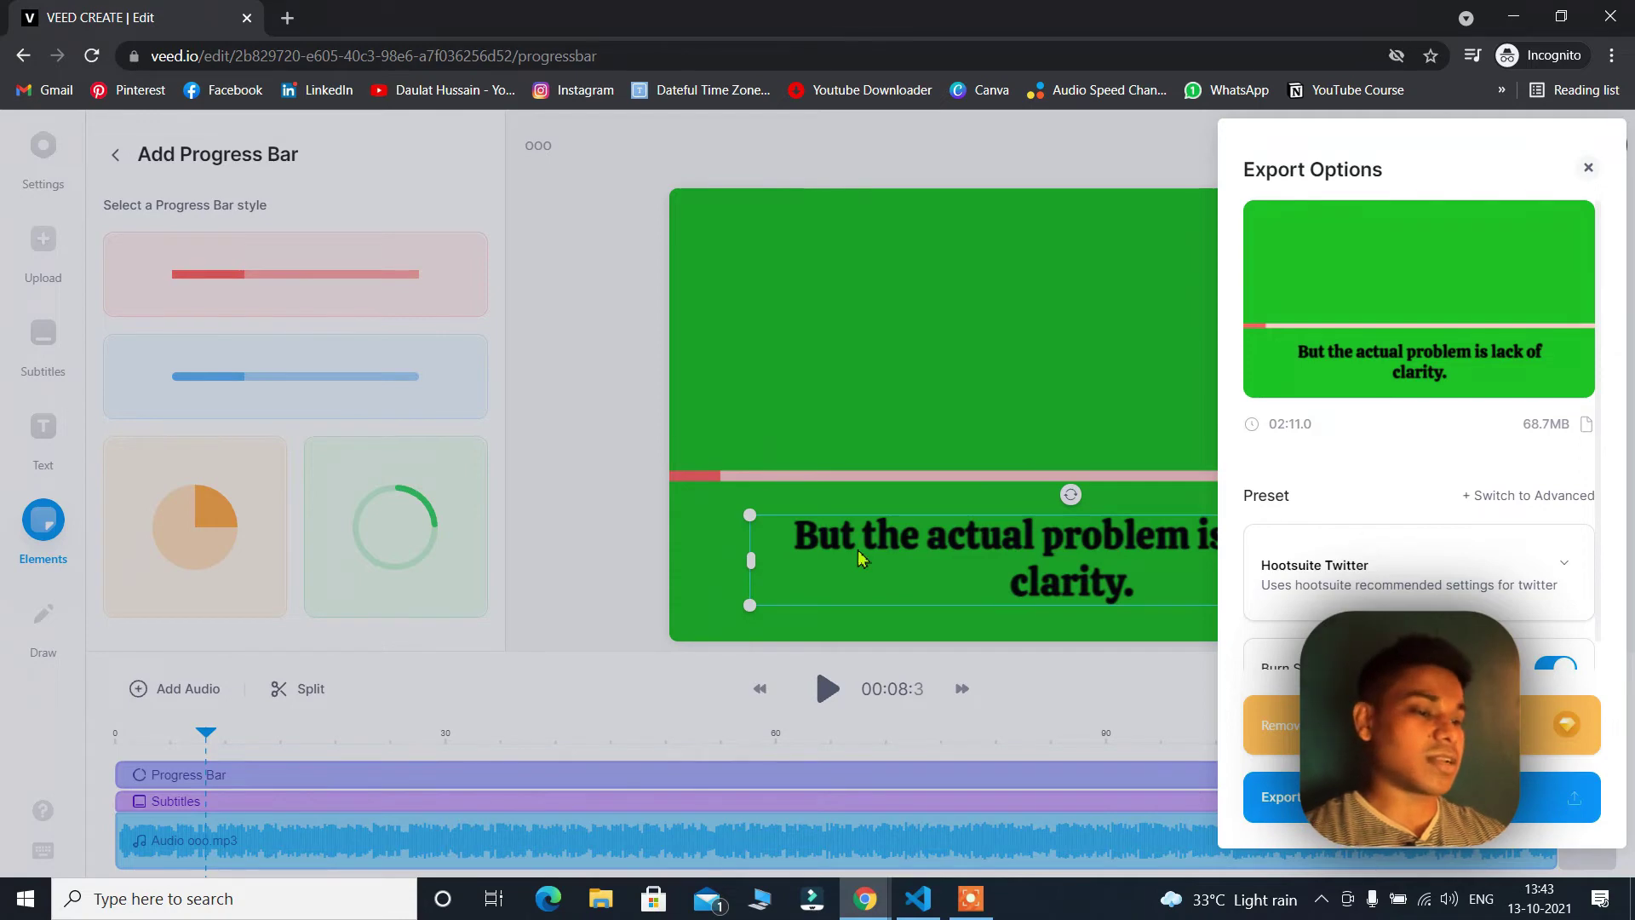
pyautogui.click(1292, 821)
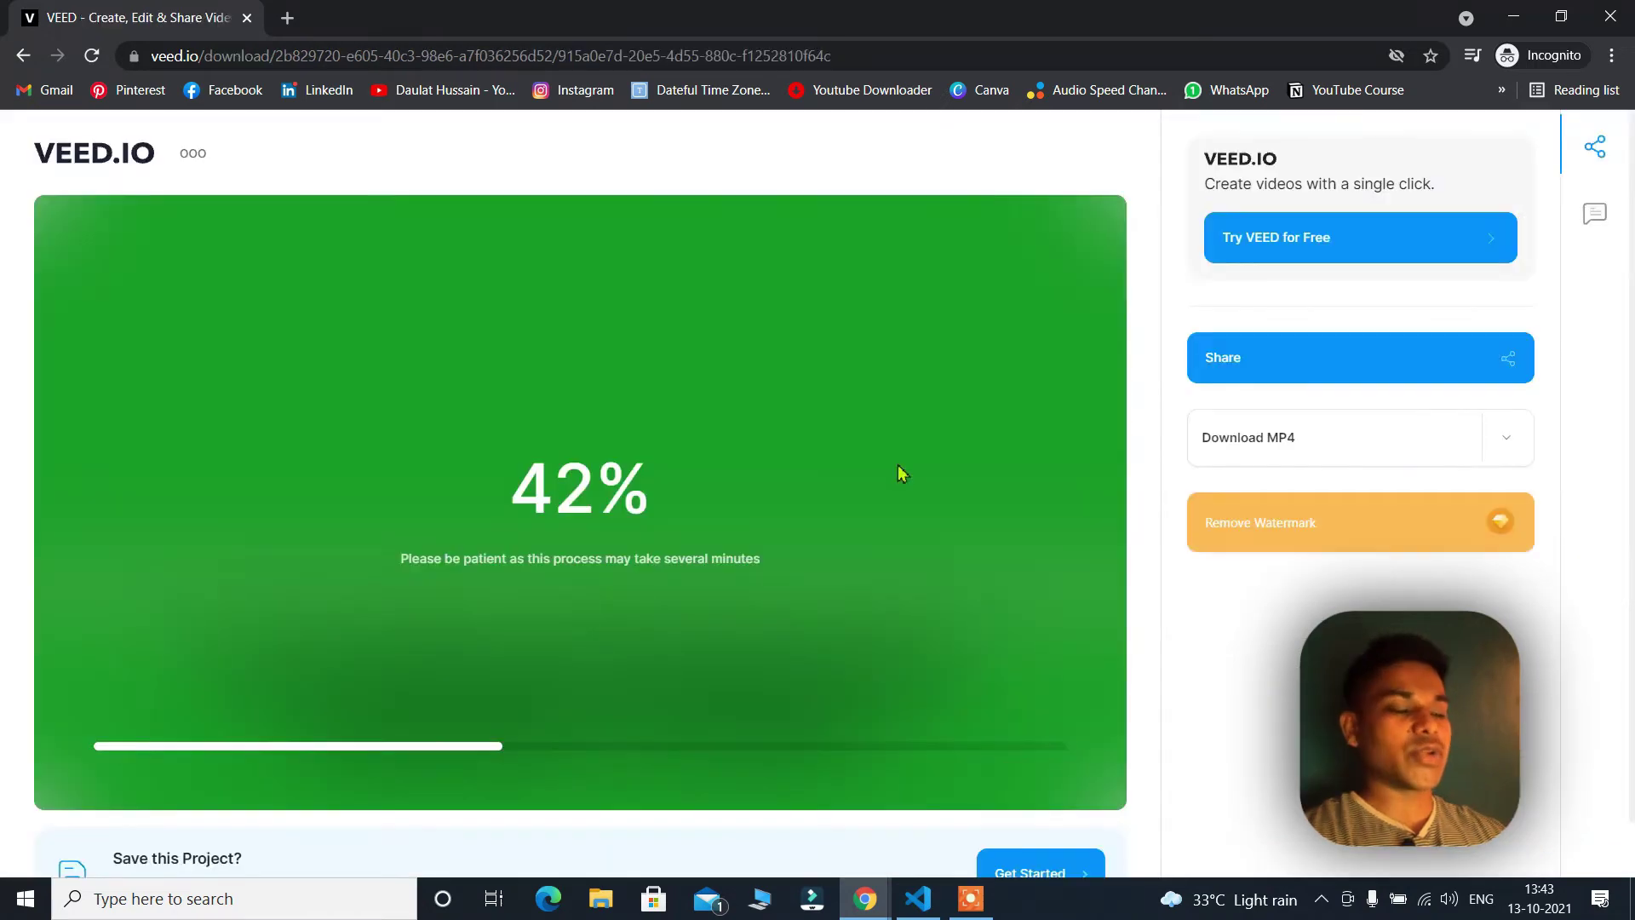
pyautogui.scroll(-1, 794, 452)
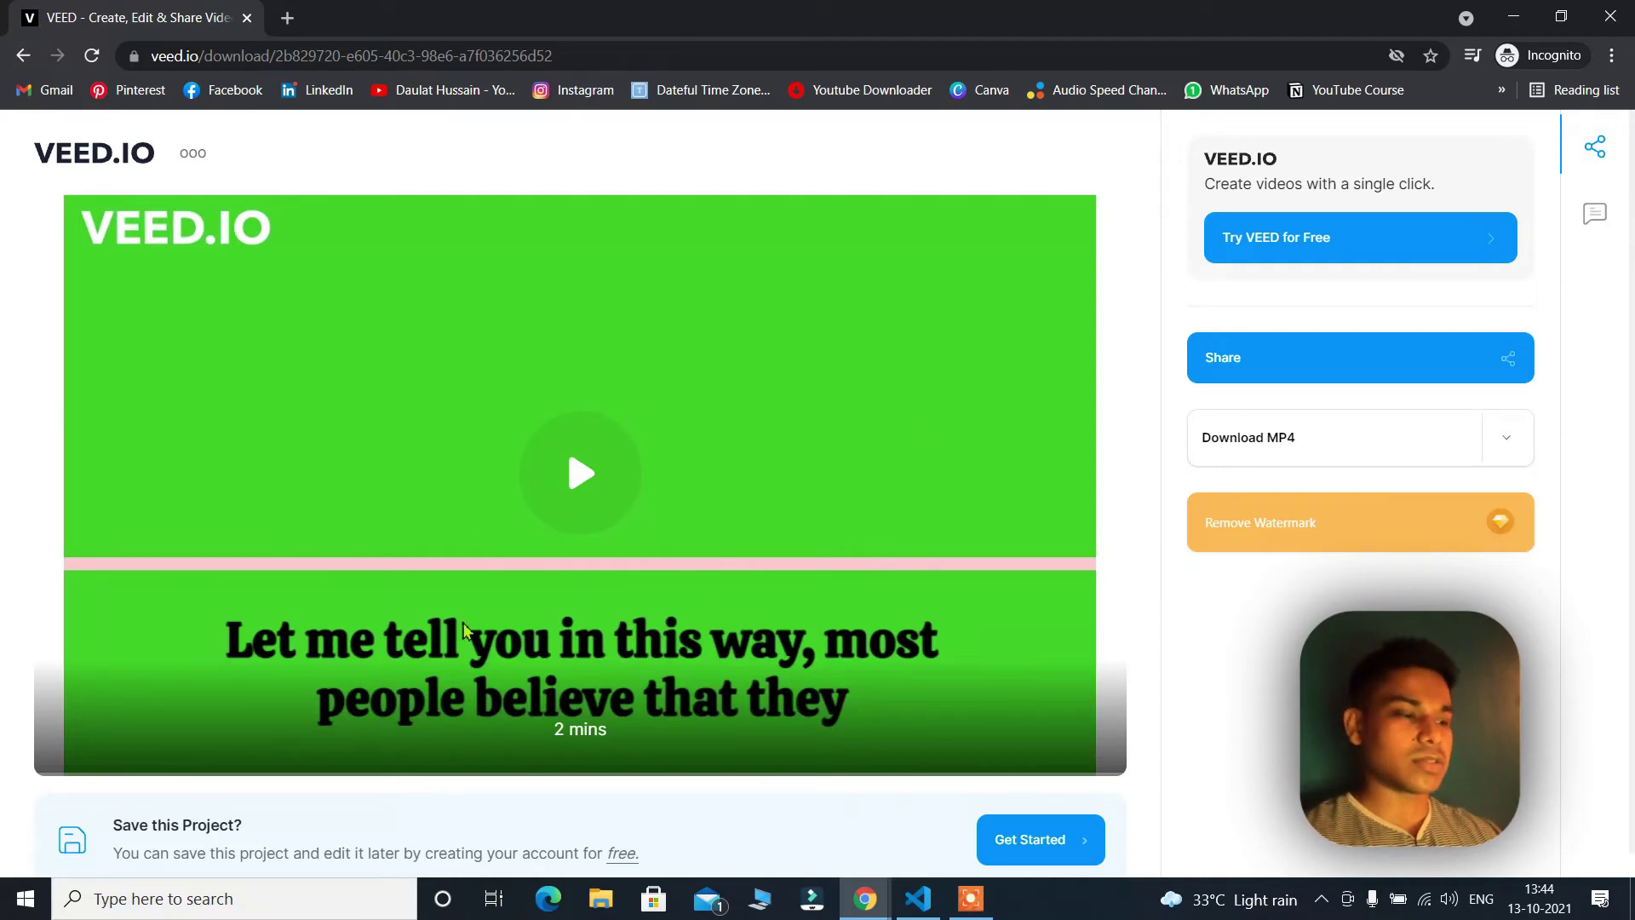
pyautogui.click(1396, 439)
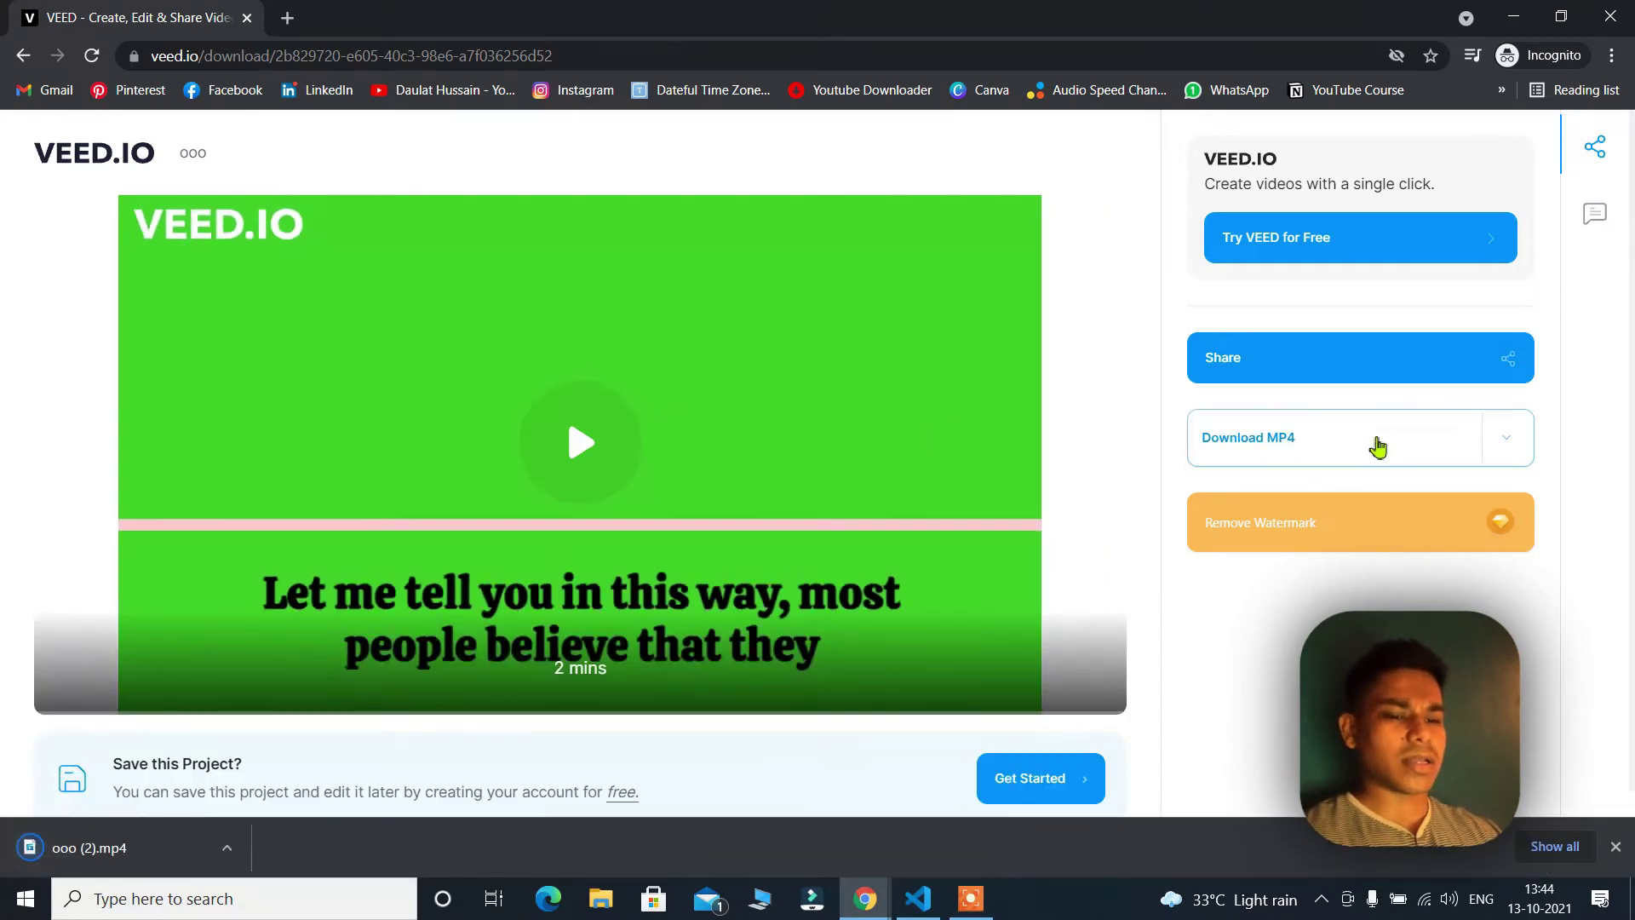
pyautogui.click(224, 849)
pyautogui.click(763, 813)
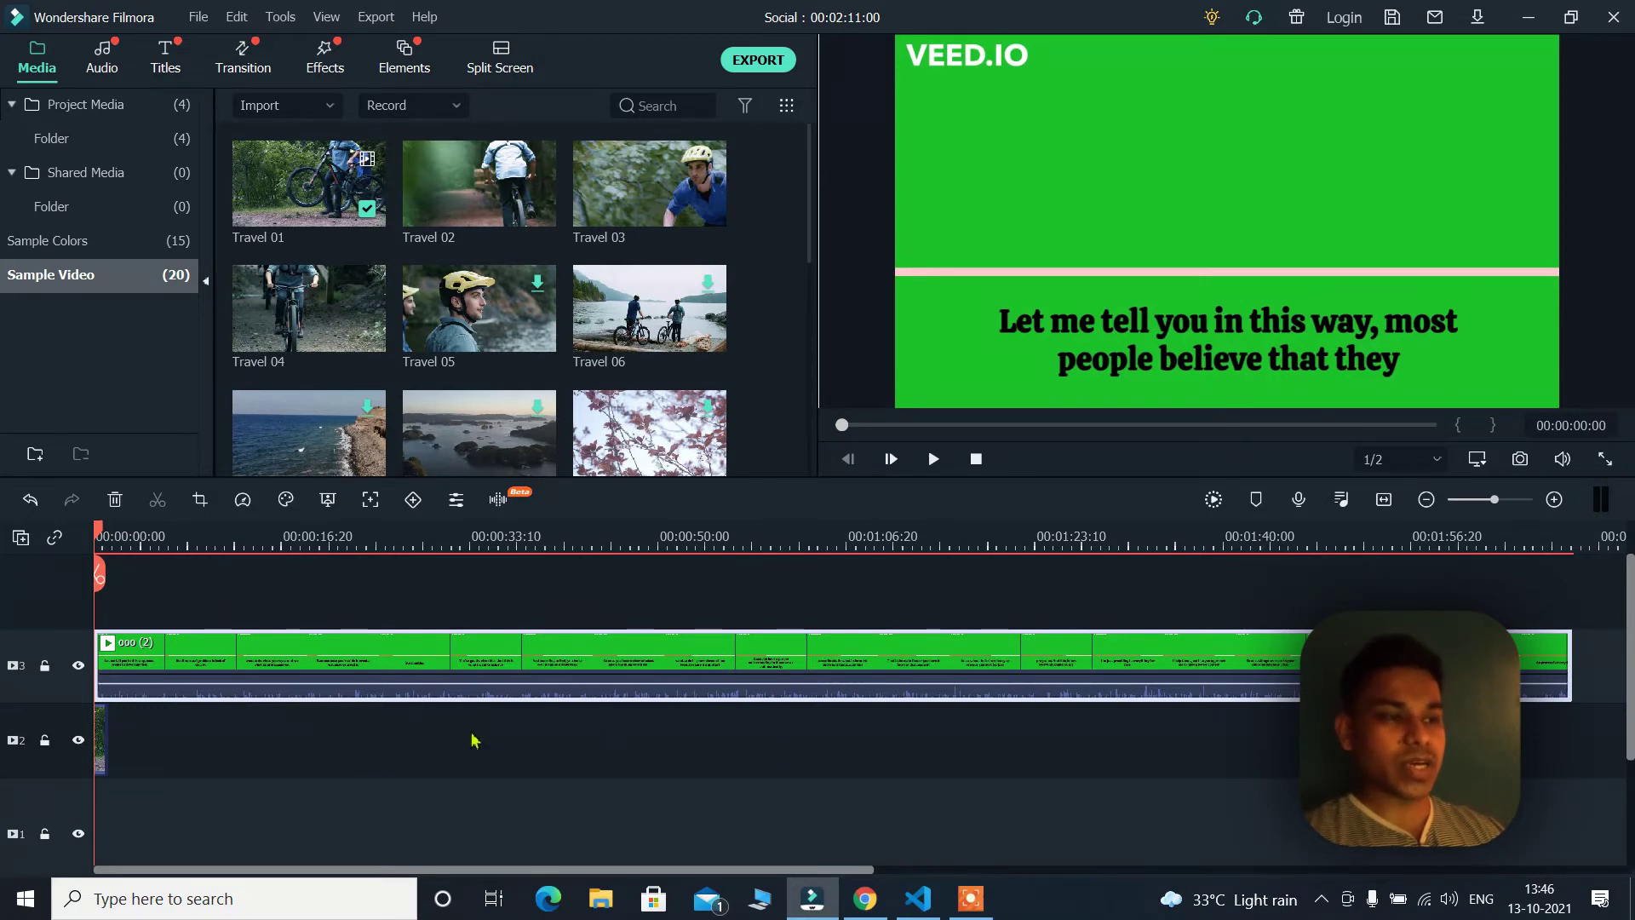
# Crop the green-screen subtitle clip with a custom ratio to 1024 x 198, keeping only the progress bar and subtitles
pyautogui.rightClick(292, 657)
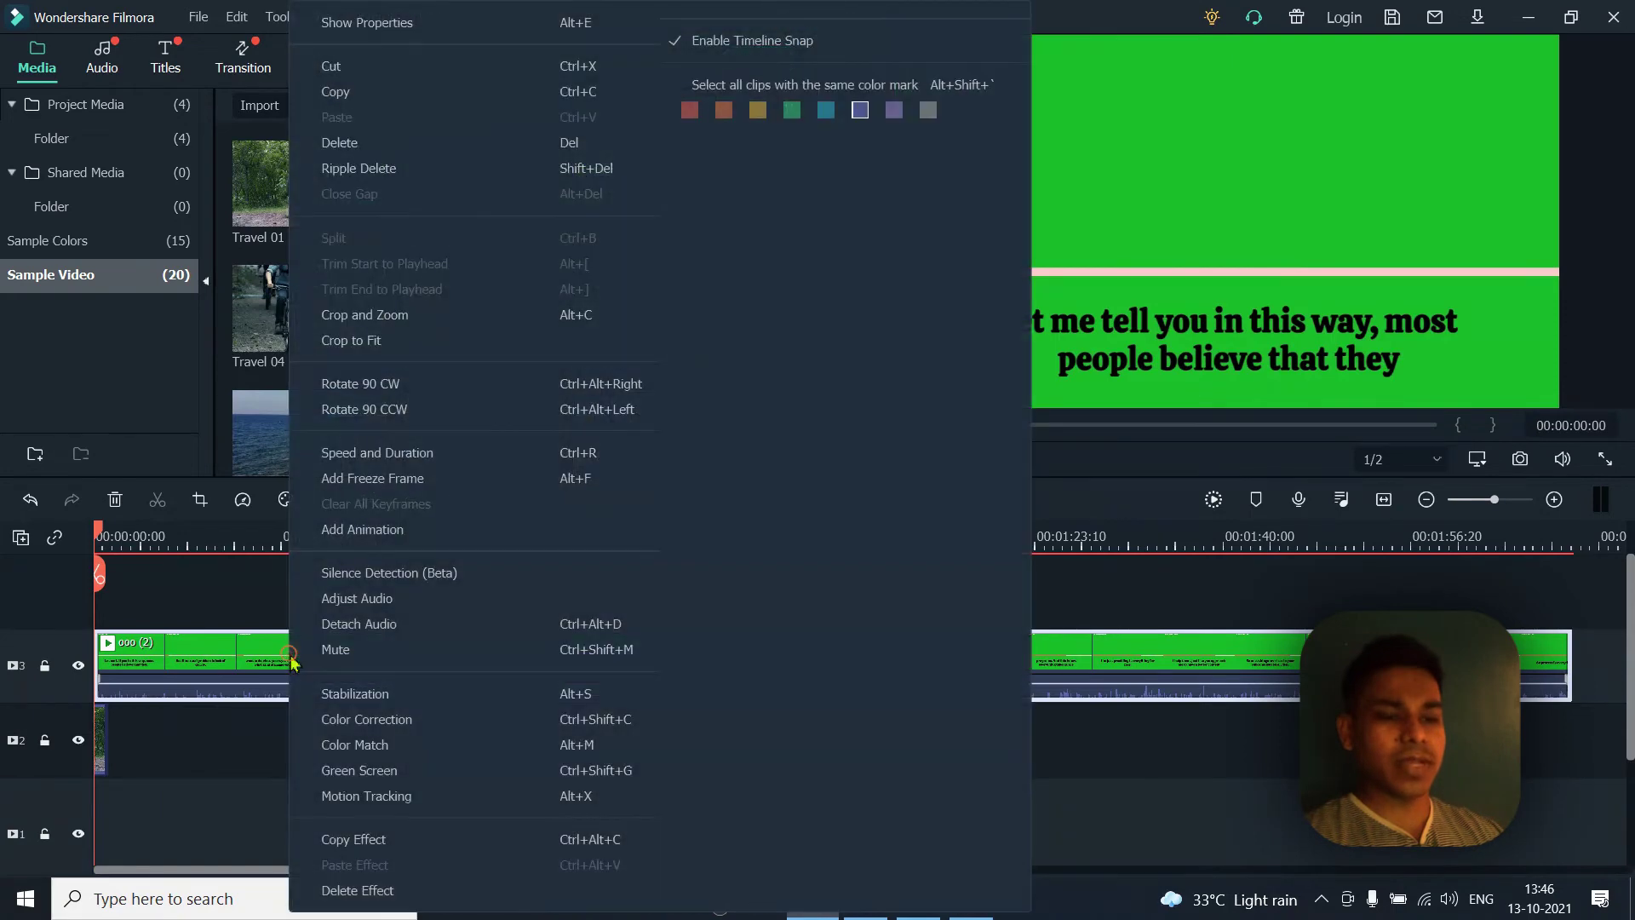
pyautogui.click(349, 316)
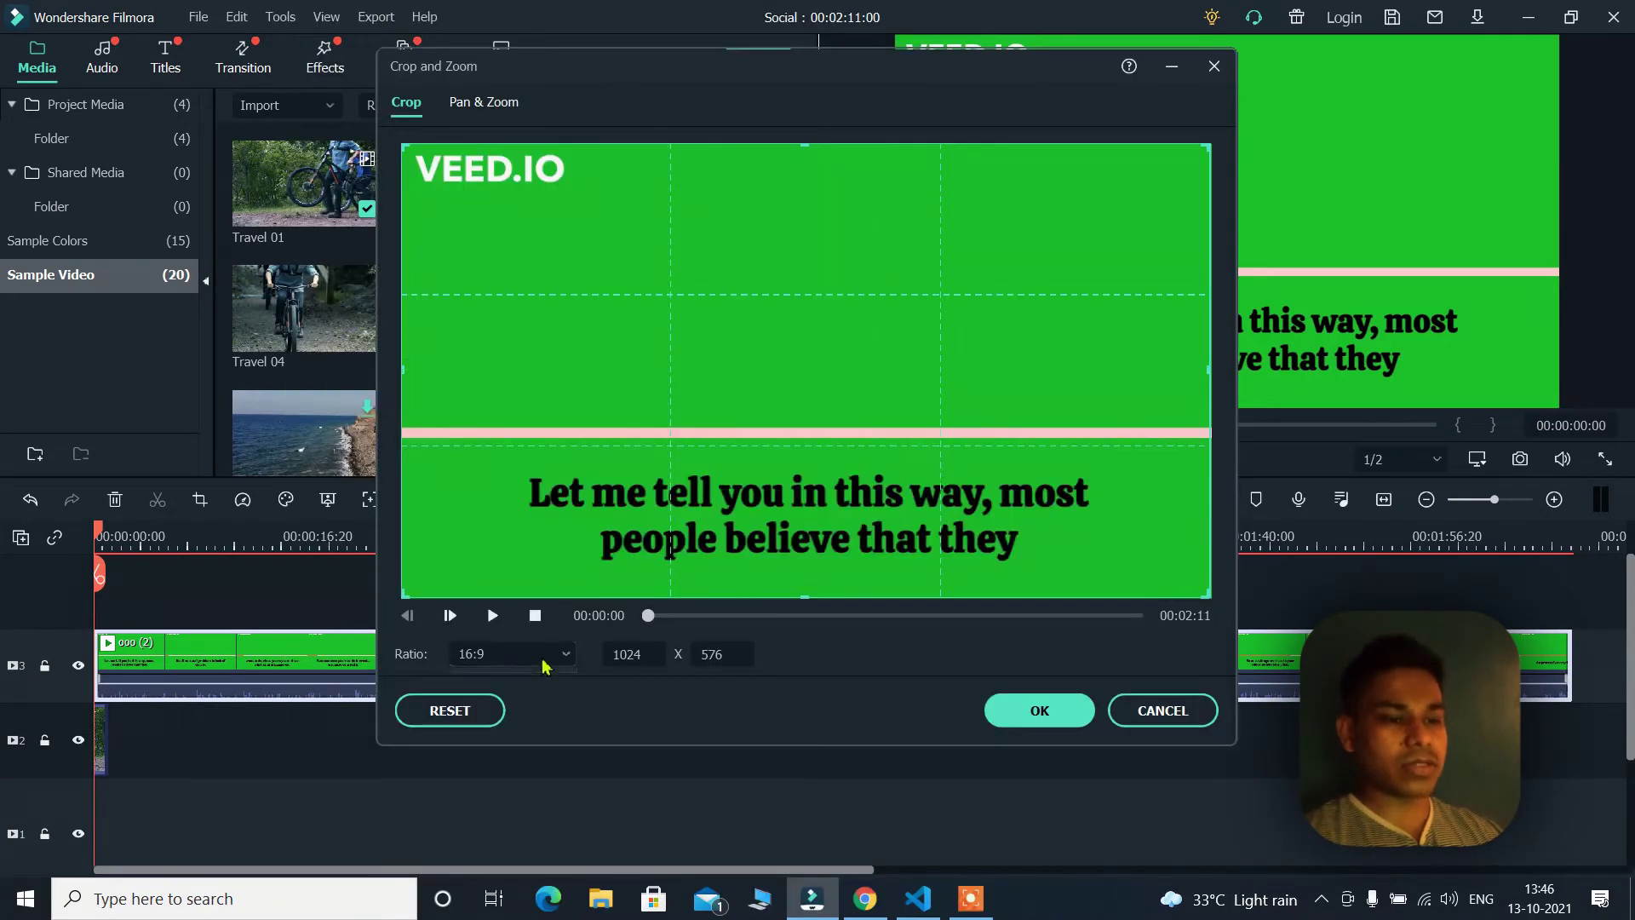
pyautogui.click(545, 665)
pyautogui.click(521, 859)
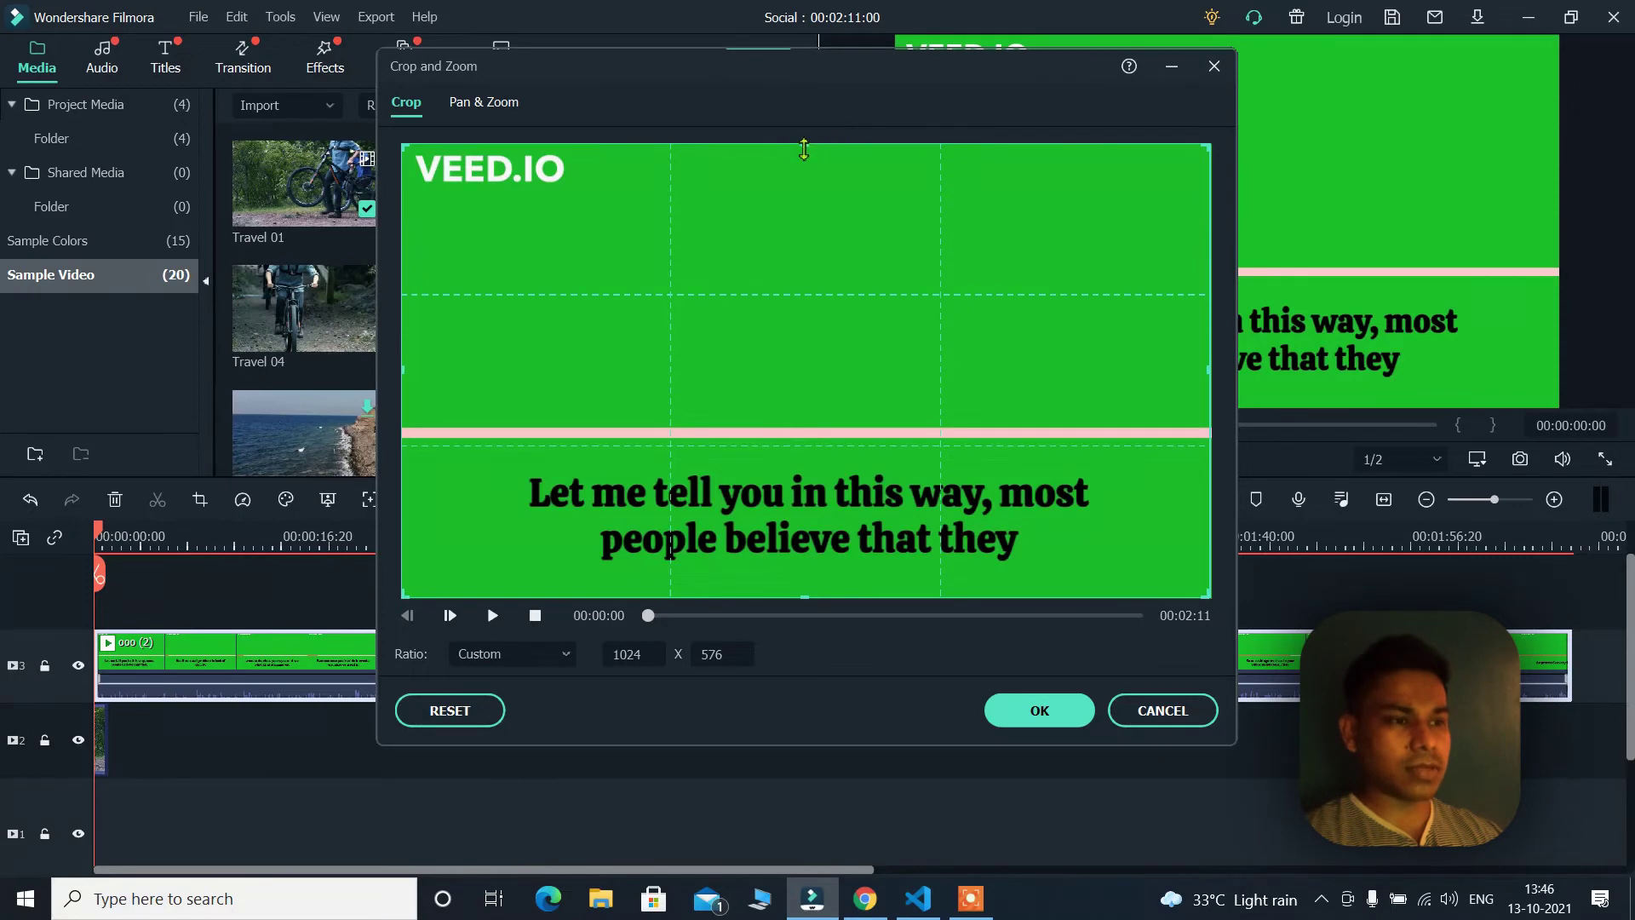
pyautogui.moveTo(804, 149); pyautogui.dragTo(879, 423)
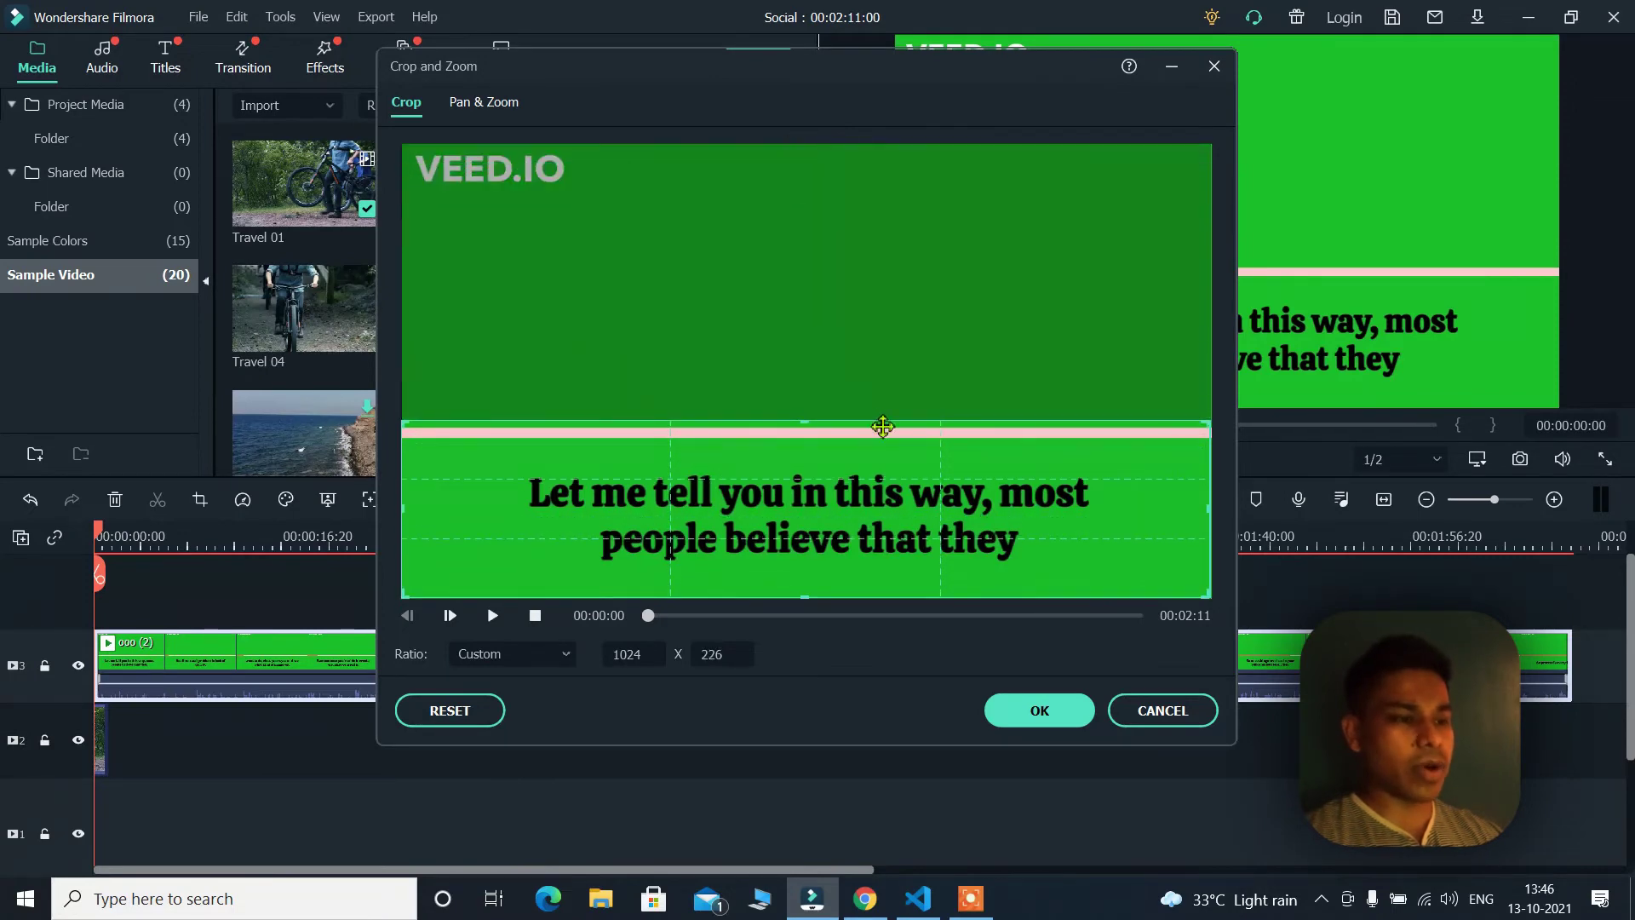
pyautogui.moveTo(806, 597); pyautogui.dragTo(807, 575)
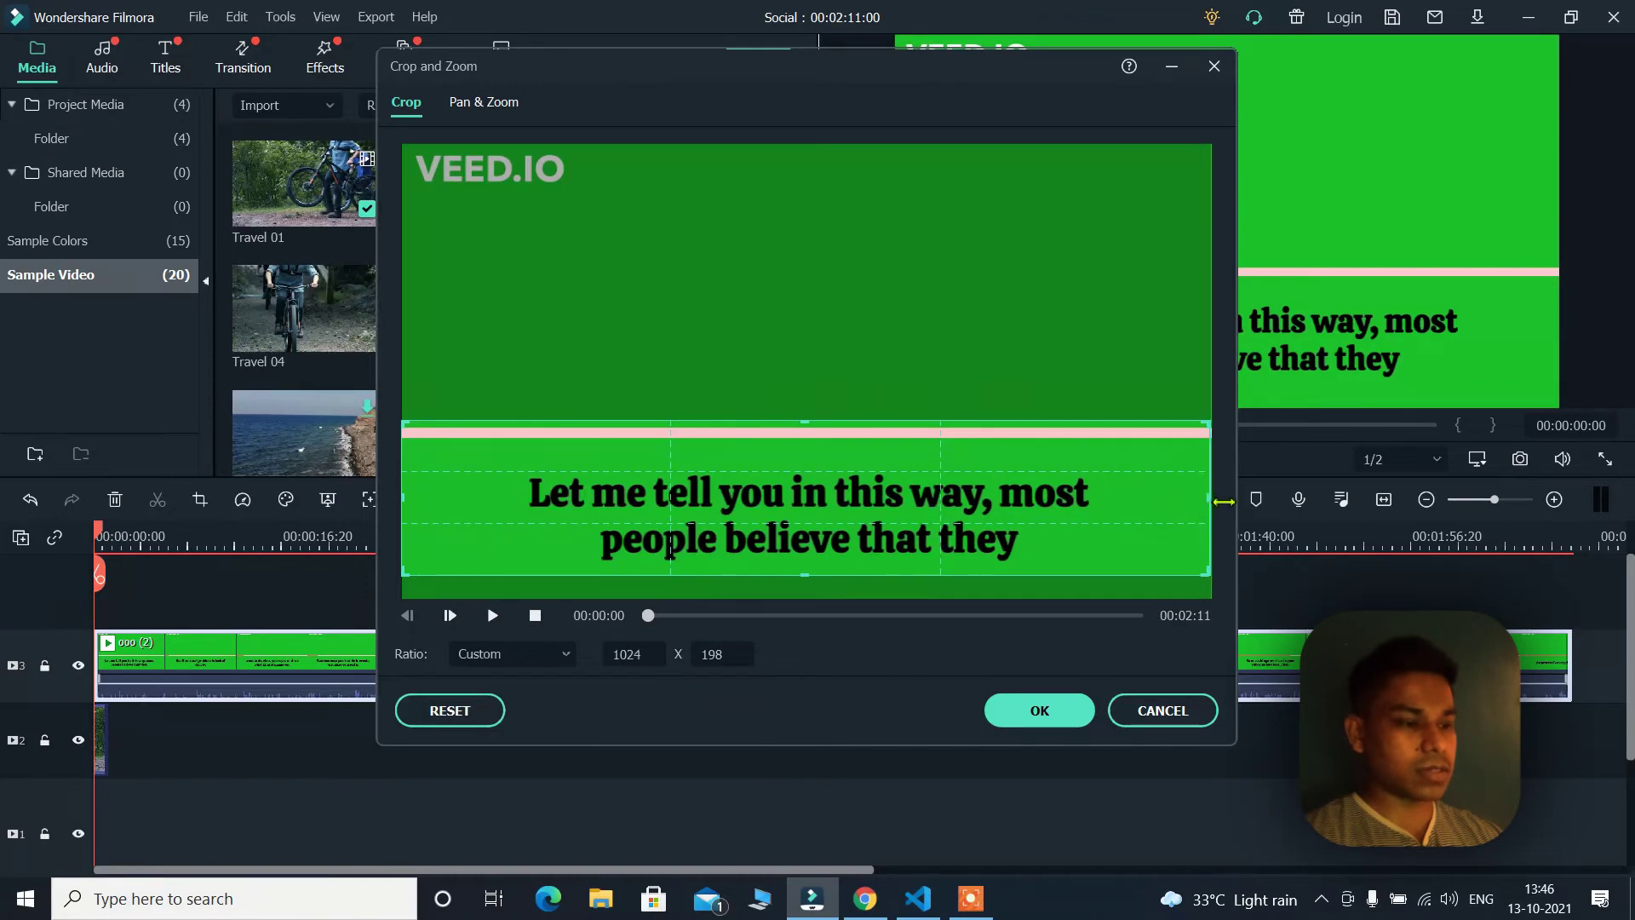
pyautogui.click(1039, 710)
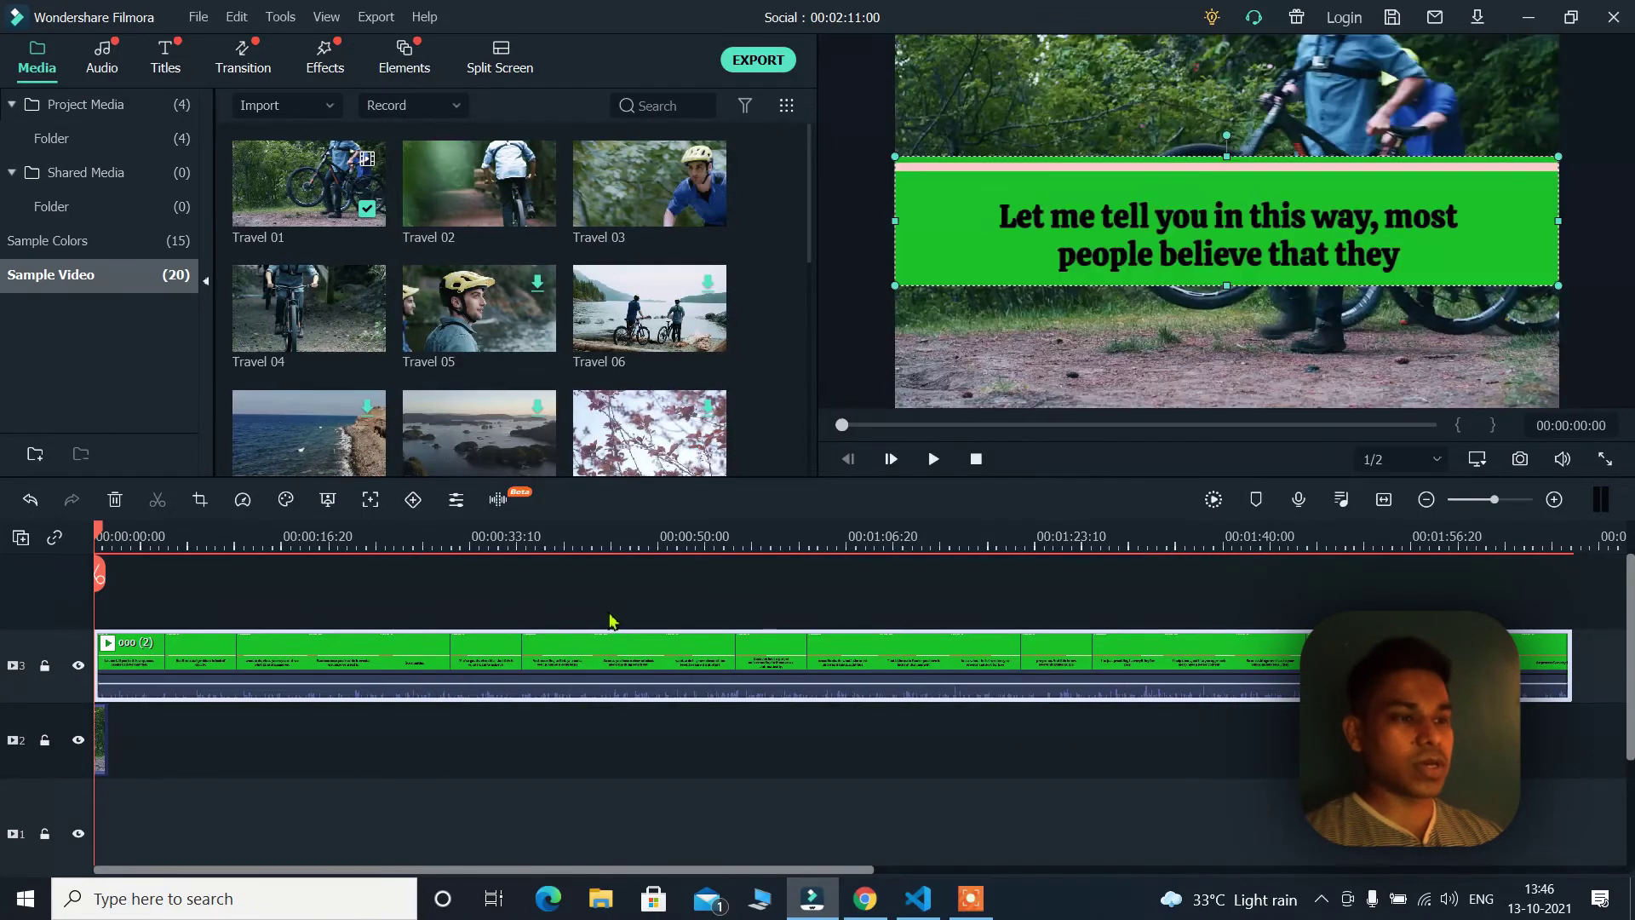
# Apply a green-screen chroma key to the subtitle clip with offset 43, tolerance 82, edge thickness 0.00 and edge feather 6.24
pyautogui.rightClick(424, 654)
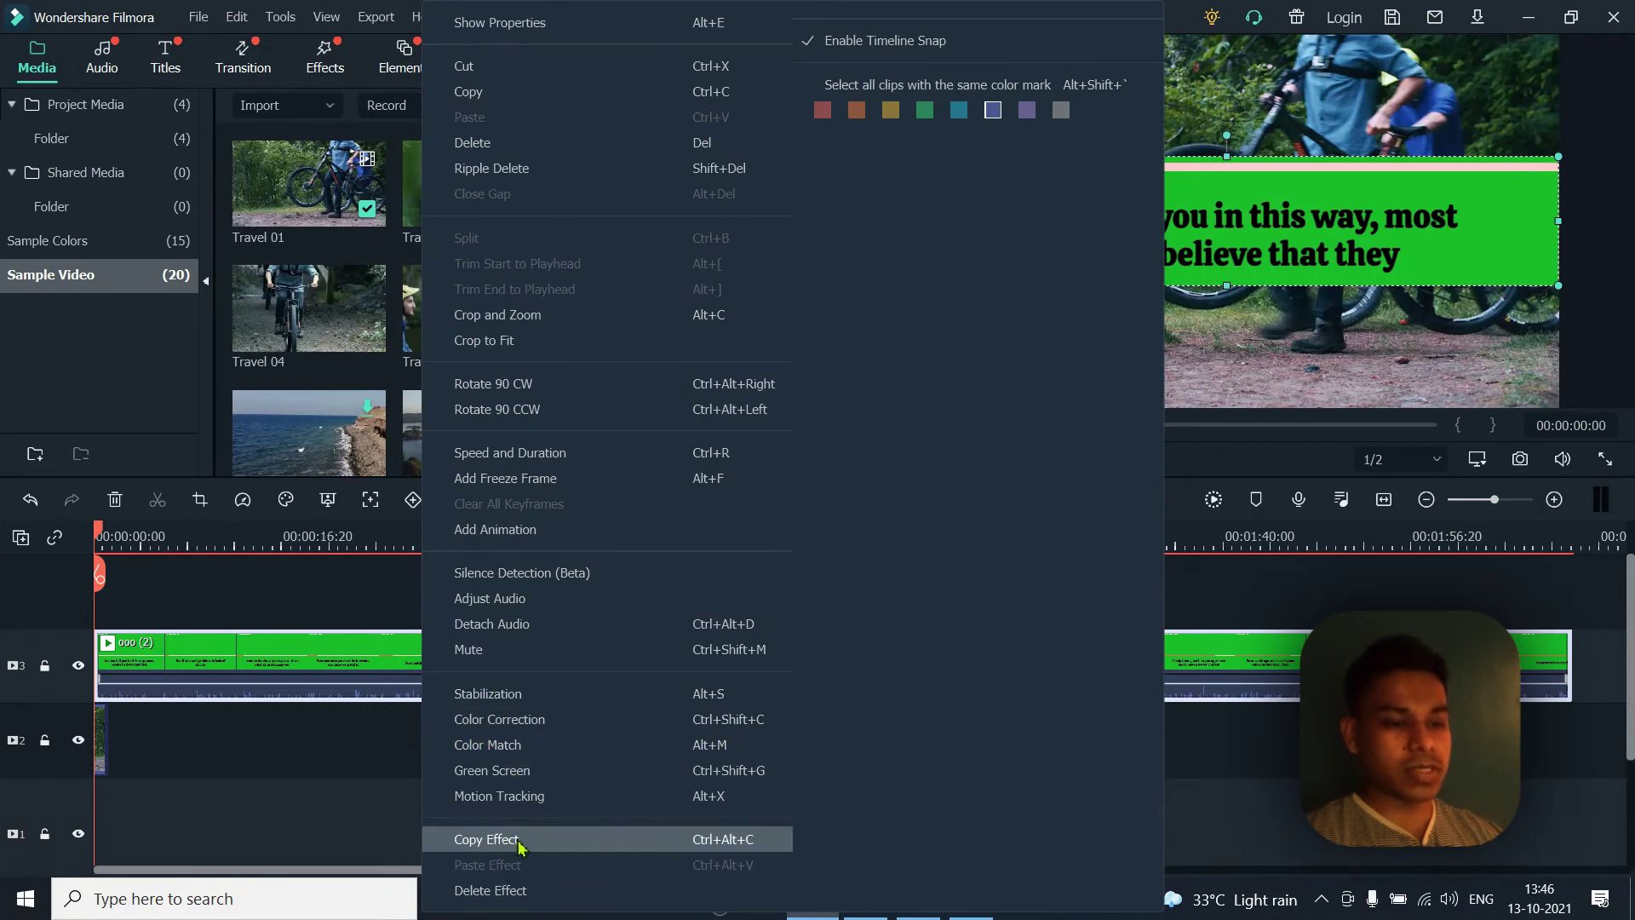
pyautogui.click(521, 771)
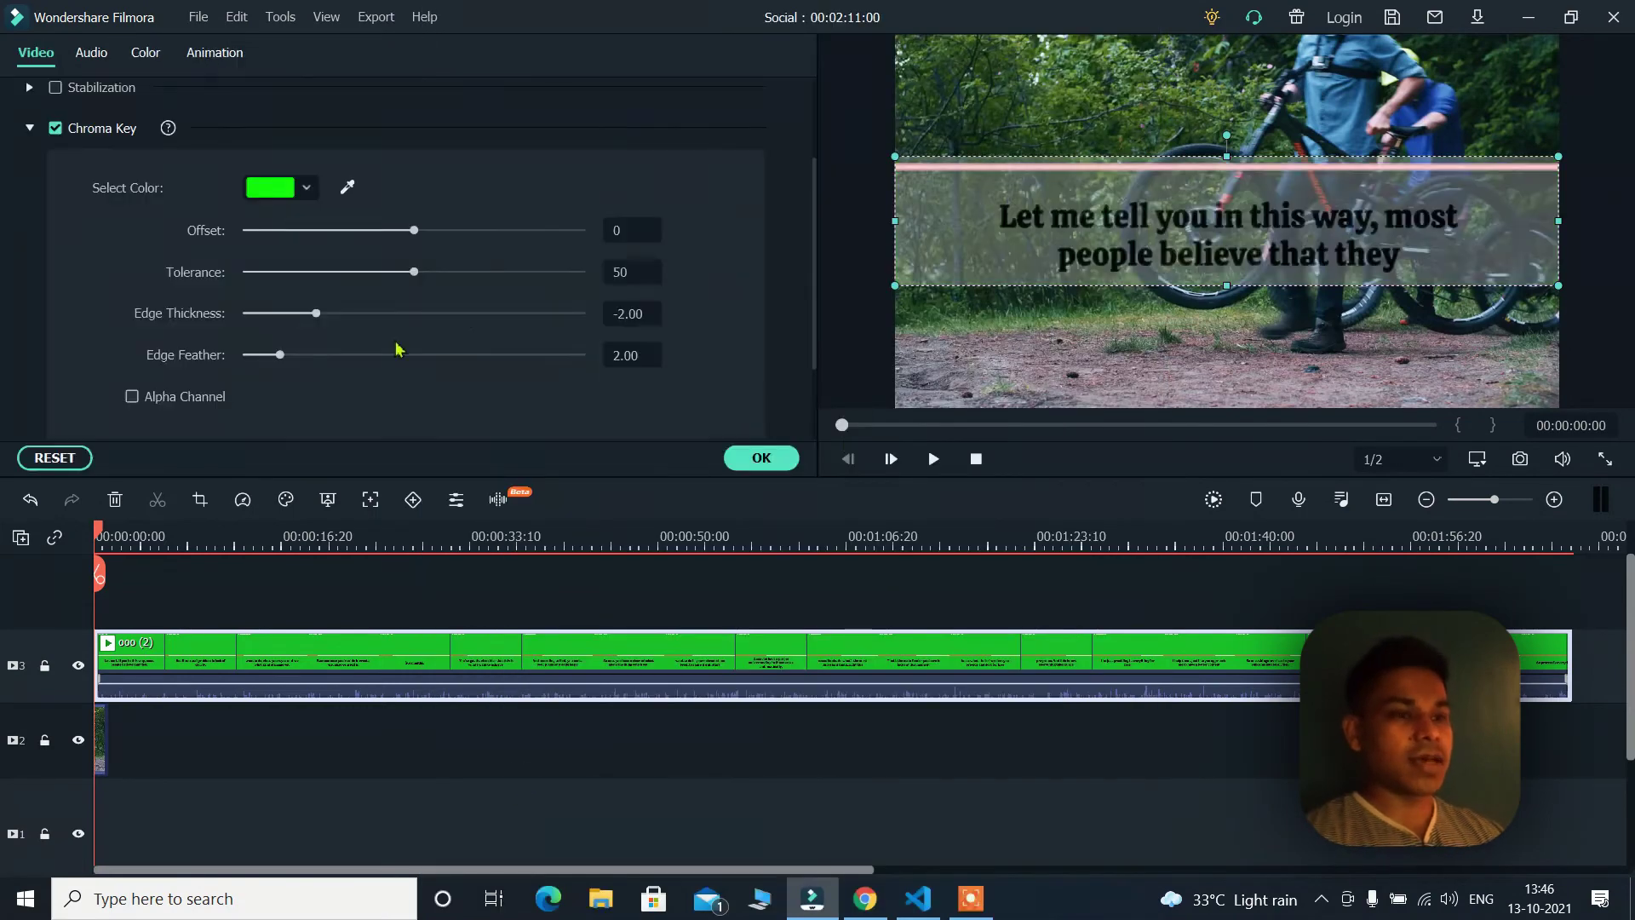
pyautogui.moveTo(414, 232); pyautogui.dragTo(485, 231)
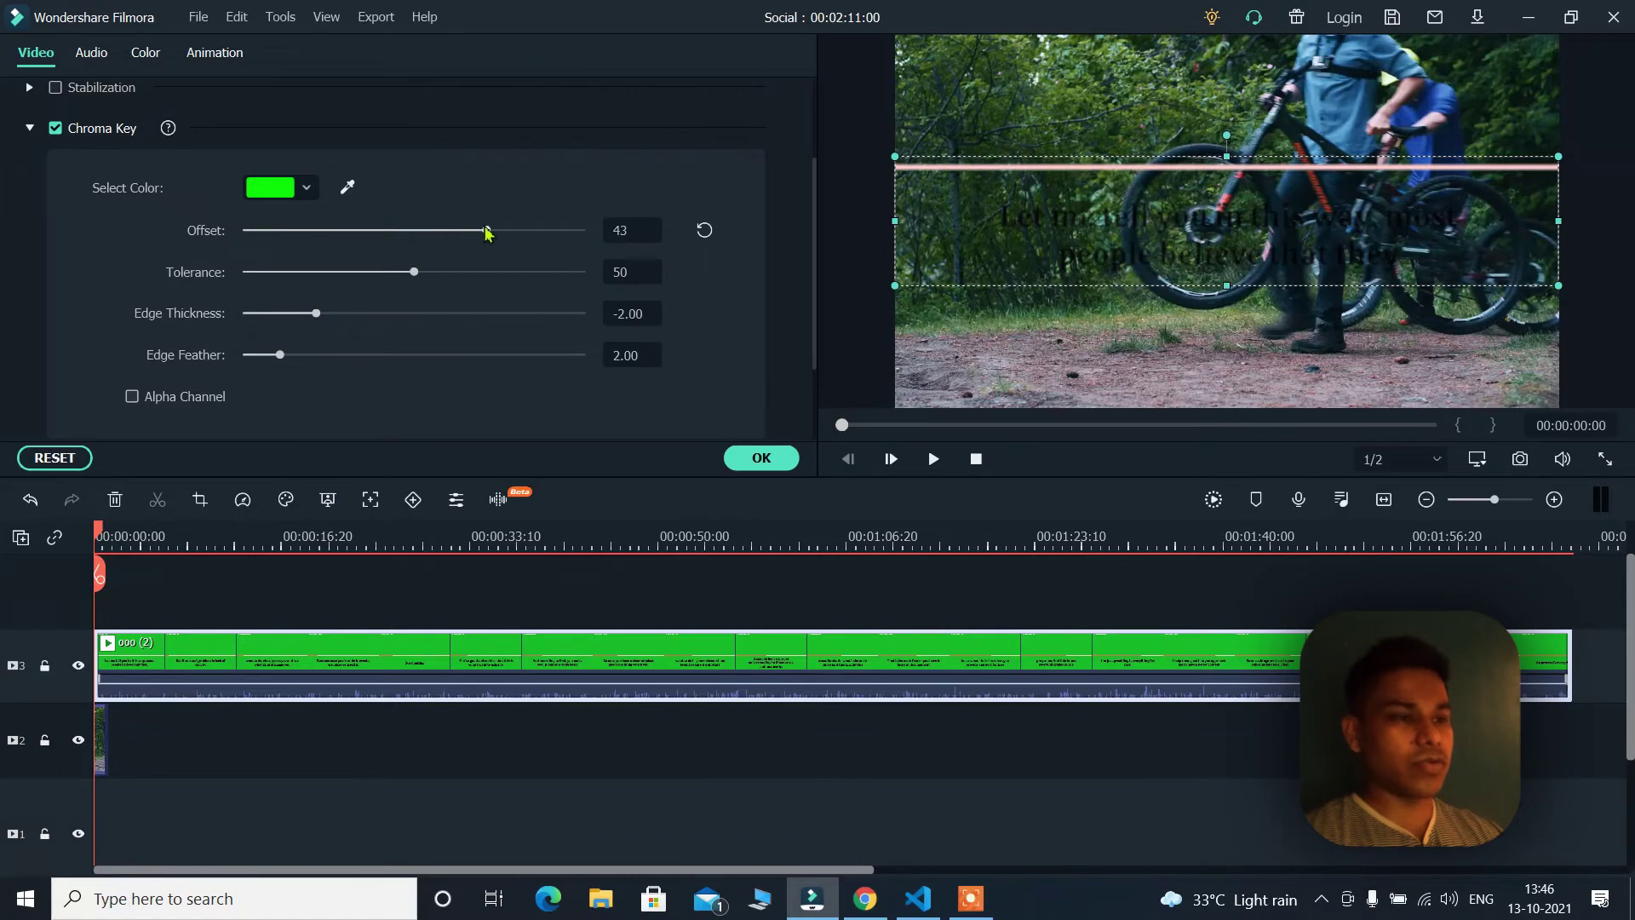
pyautogui.moveTo(414, 273); pyautogui.dragTo(521, 274)
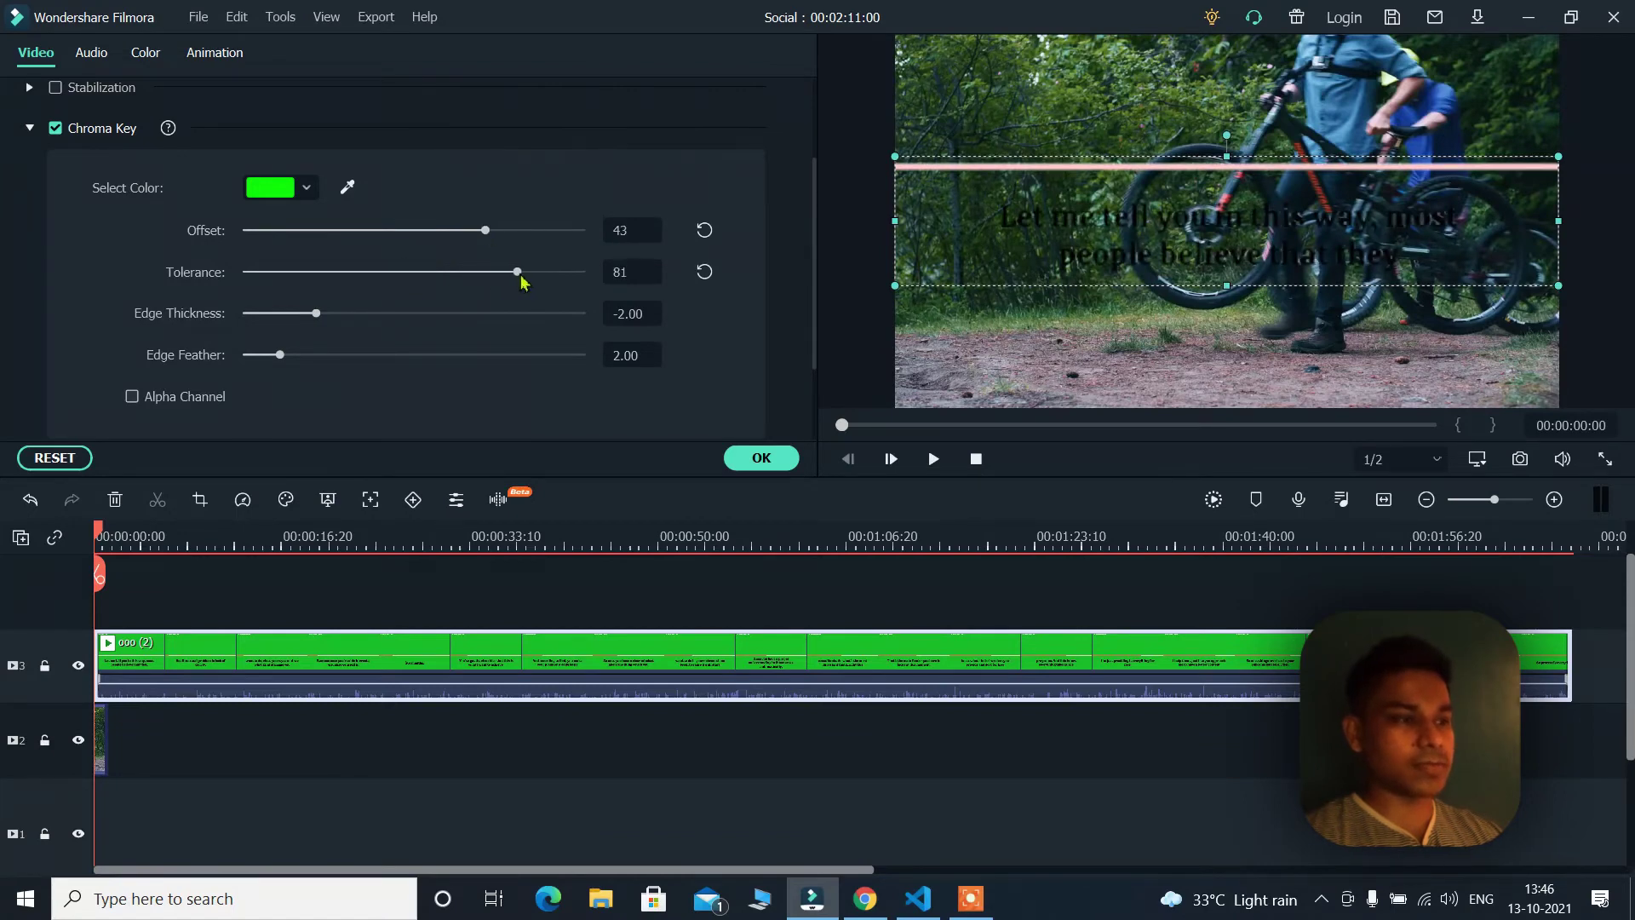
pyautogui.moveTo(319, 315); pyautogui.dragTo(423, 314)
pyautogui.moveTo(278, 360); pyautogui.dragTo(353, 365)
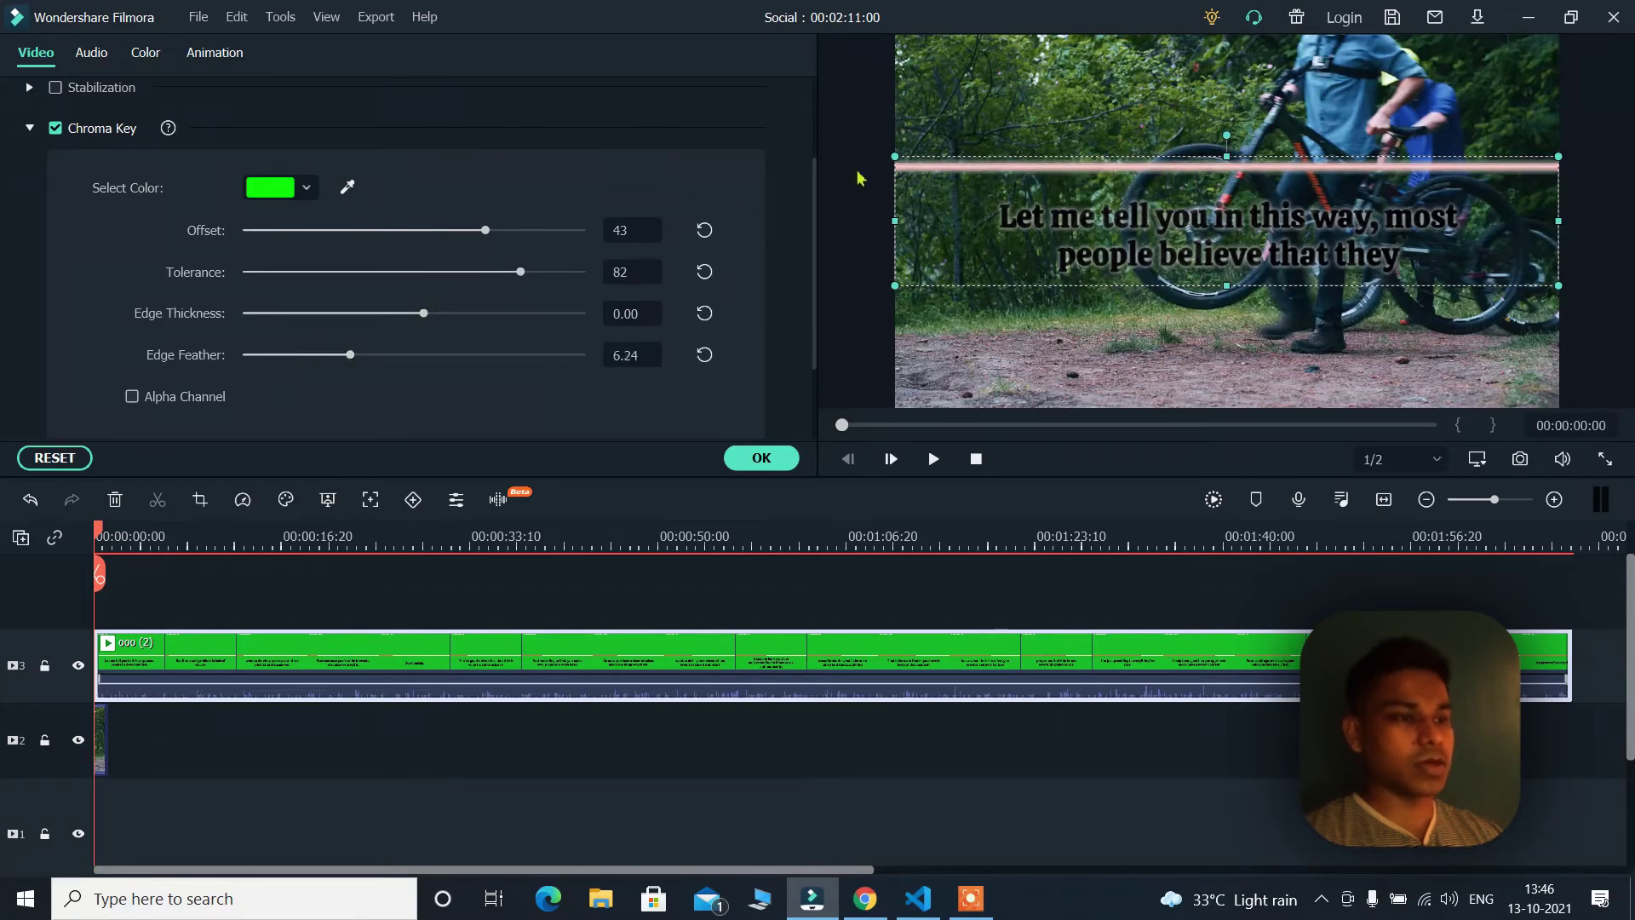
# Shrink the keyed subtitle overlay slightly, place it centered near the lower edge of the video frame, and apply the changes
pyautogui.moveTo(896, 158); pyautogui.dragTo(1123, 349)
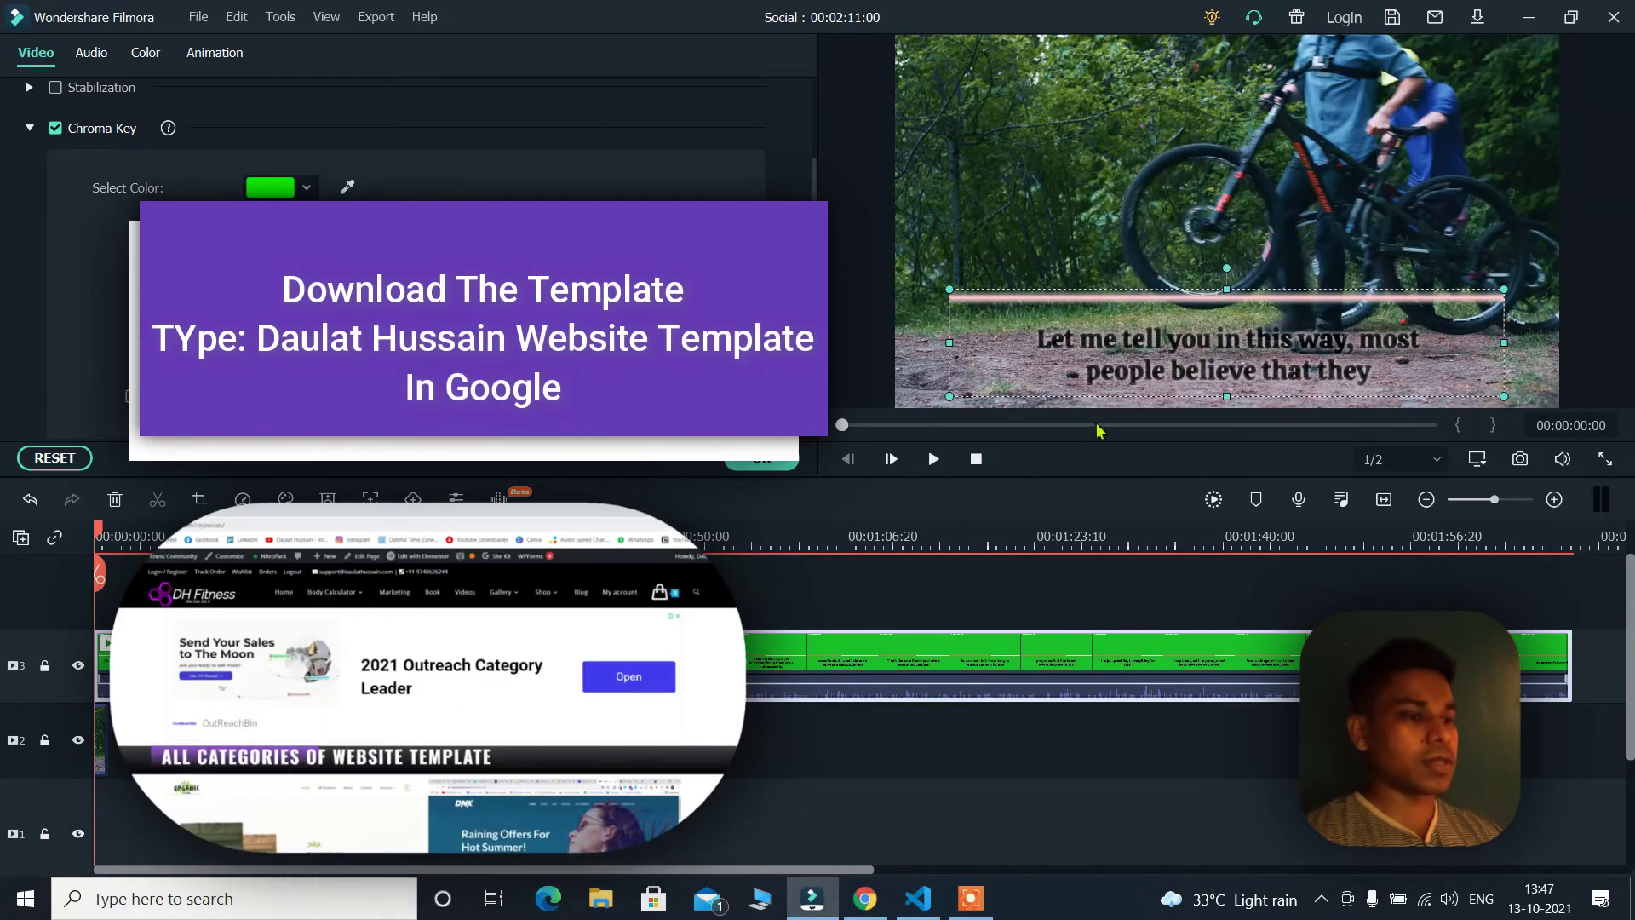
pyautogui.click(760, 460)
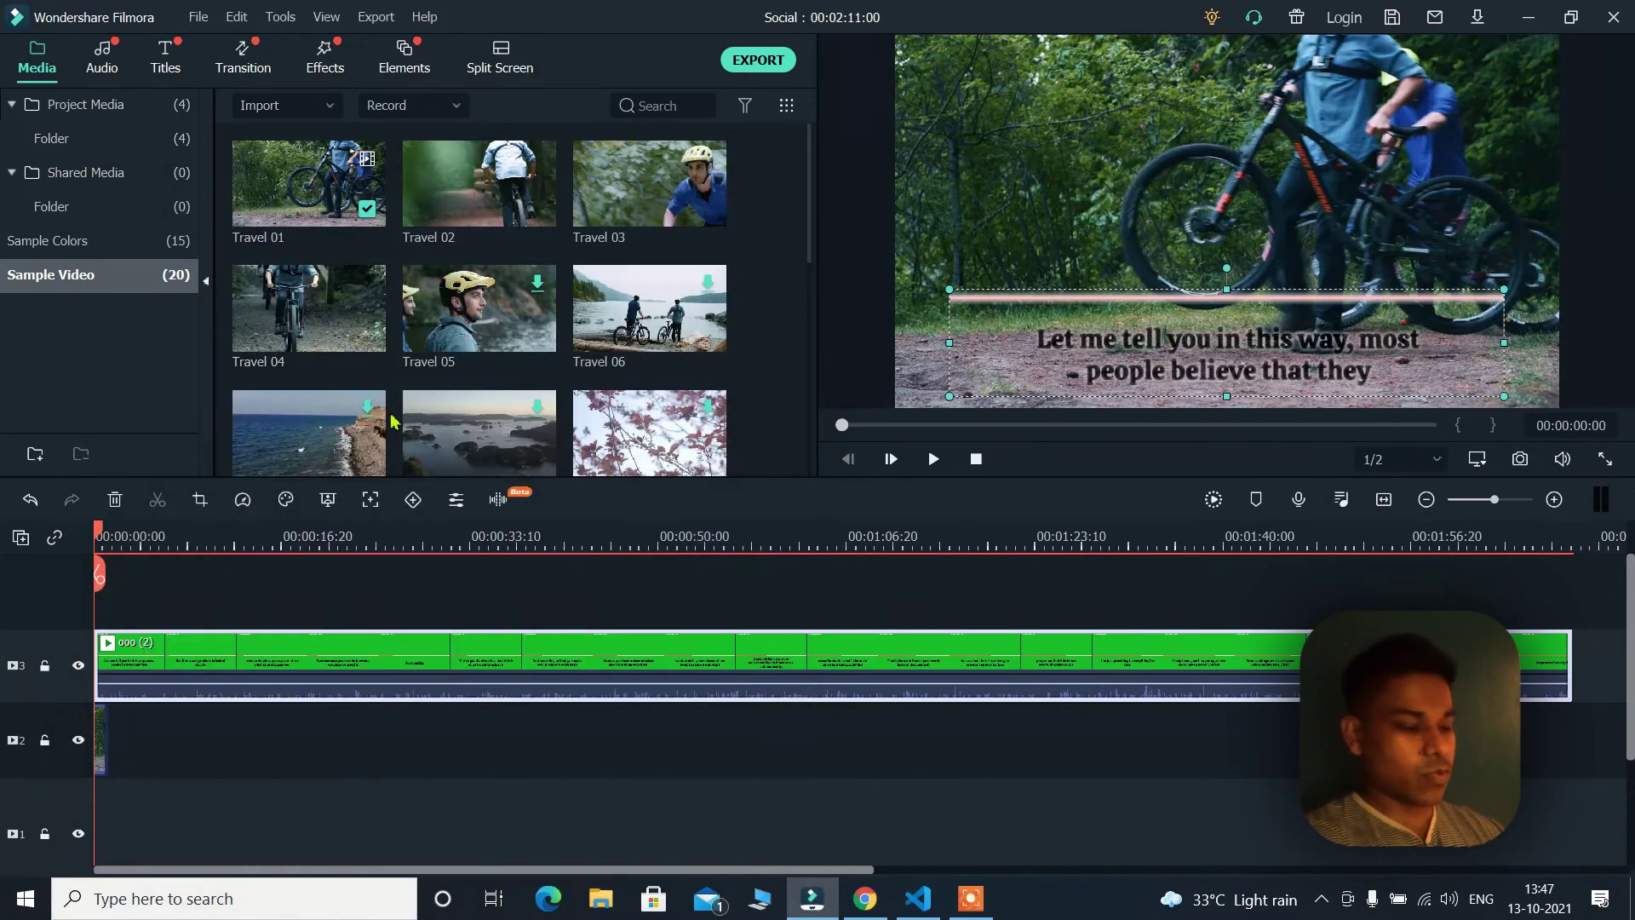
pyautogui.click(273, 751)
# Add the Travel 04, Travel 05 and Travel 06 sample clips in sequence beneath the subtitles, starting where the first clip ends
pyautogui.press('space')
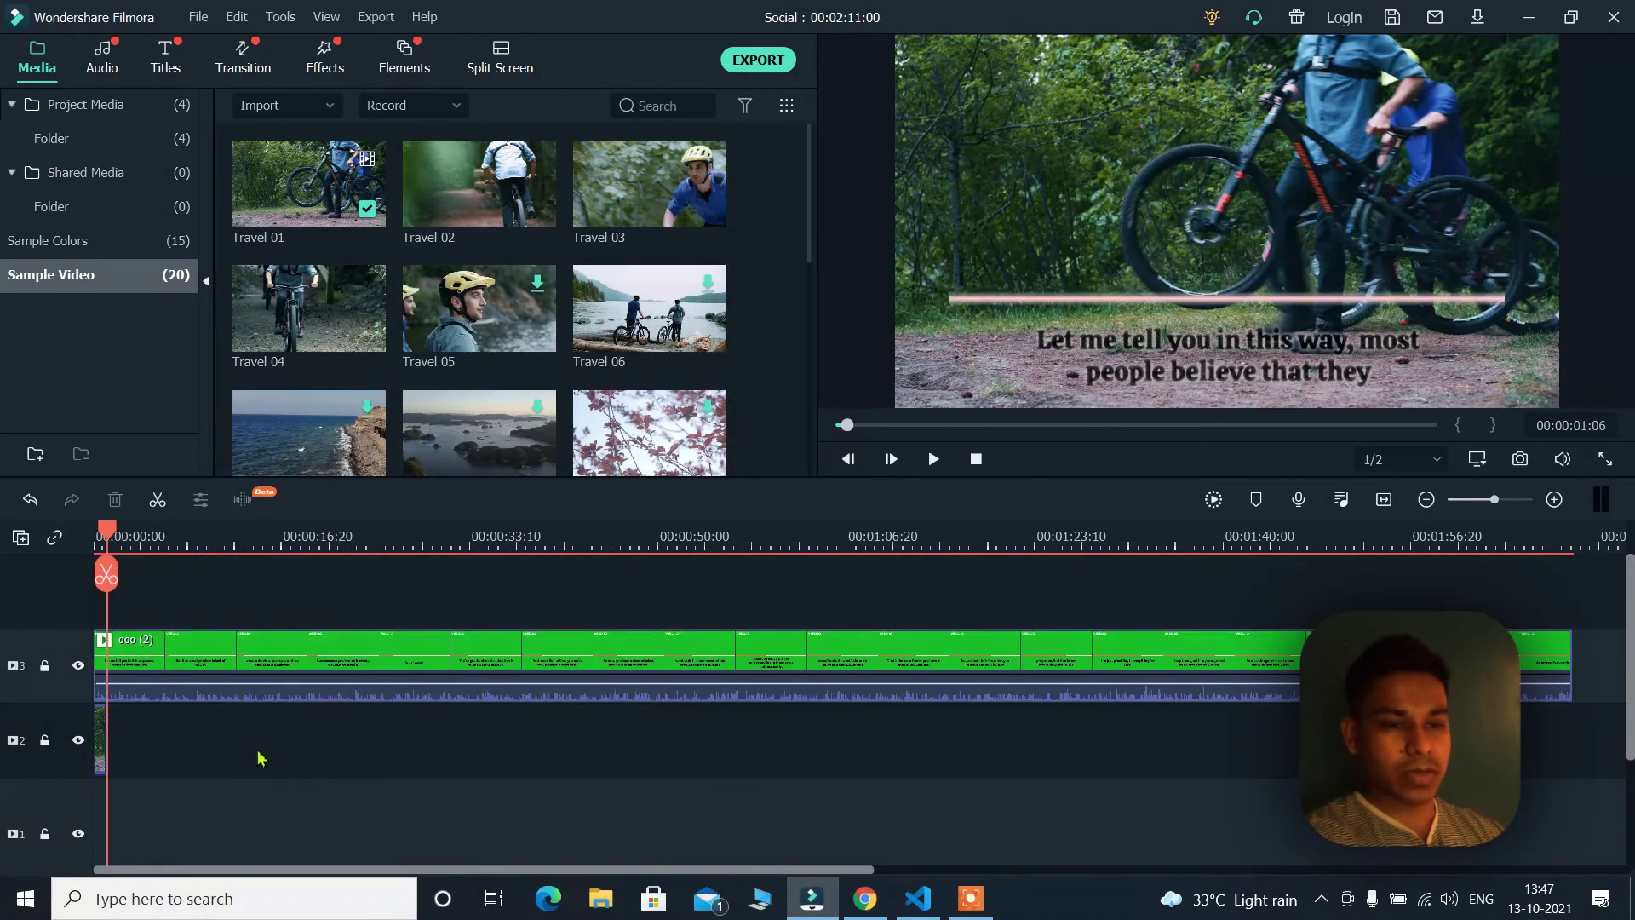
pyautogui.click(364, 332)
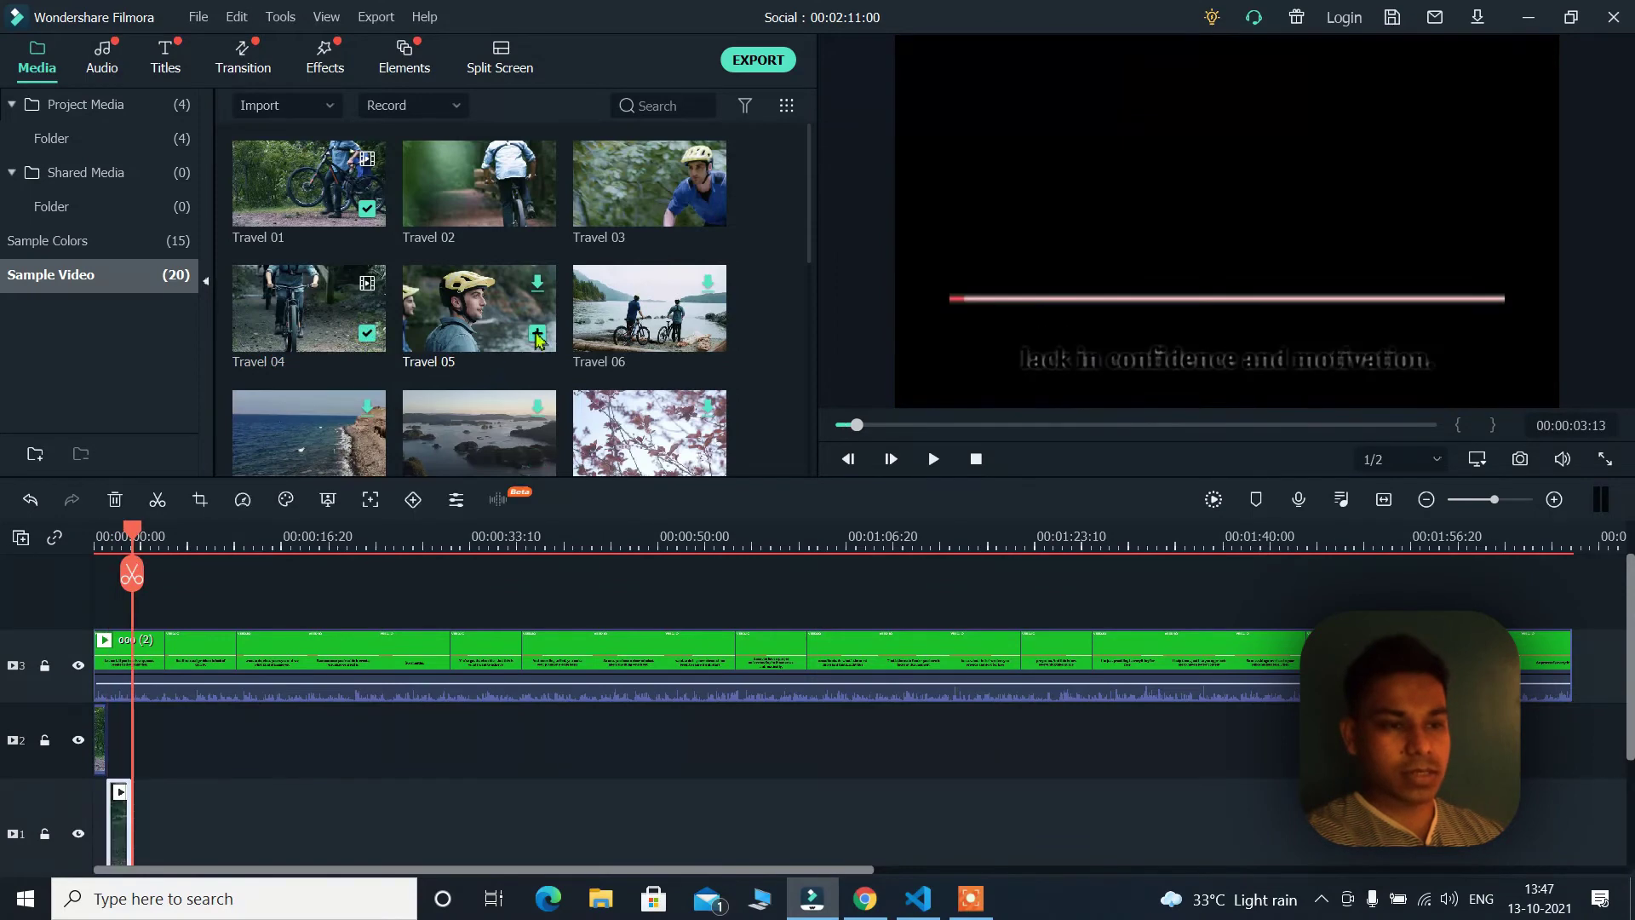
pyautogui.click(533, 331)
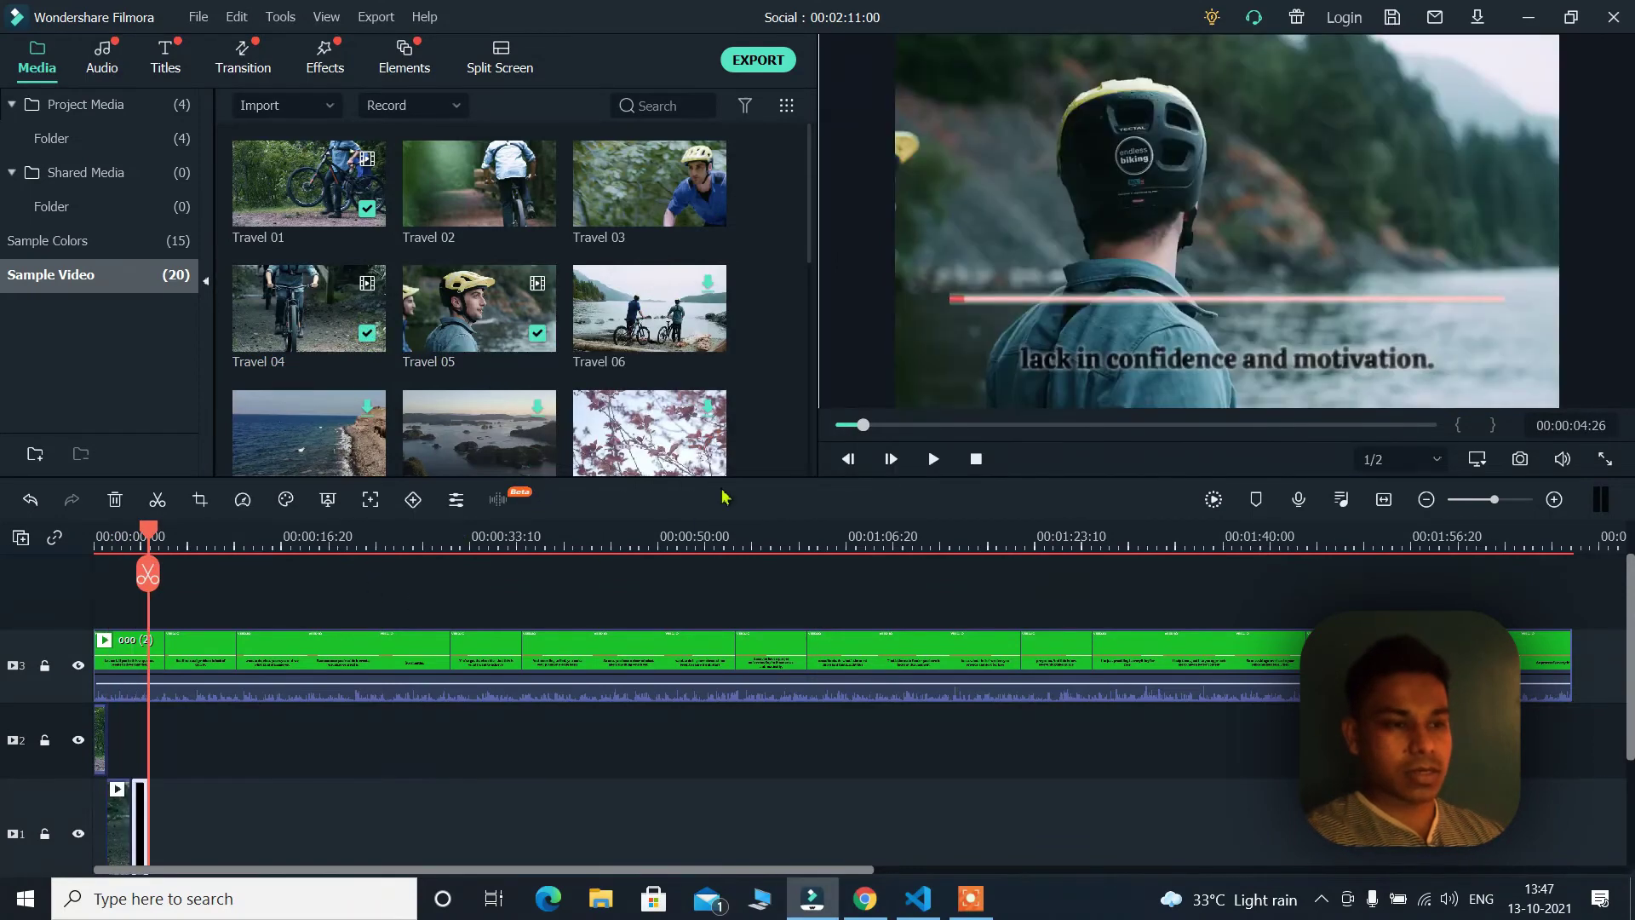
pyautogui.click(708, 334)
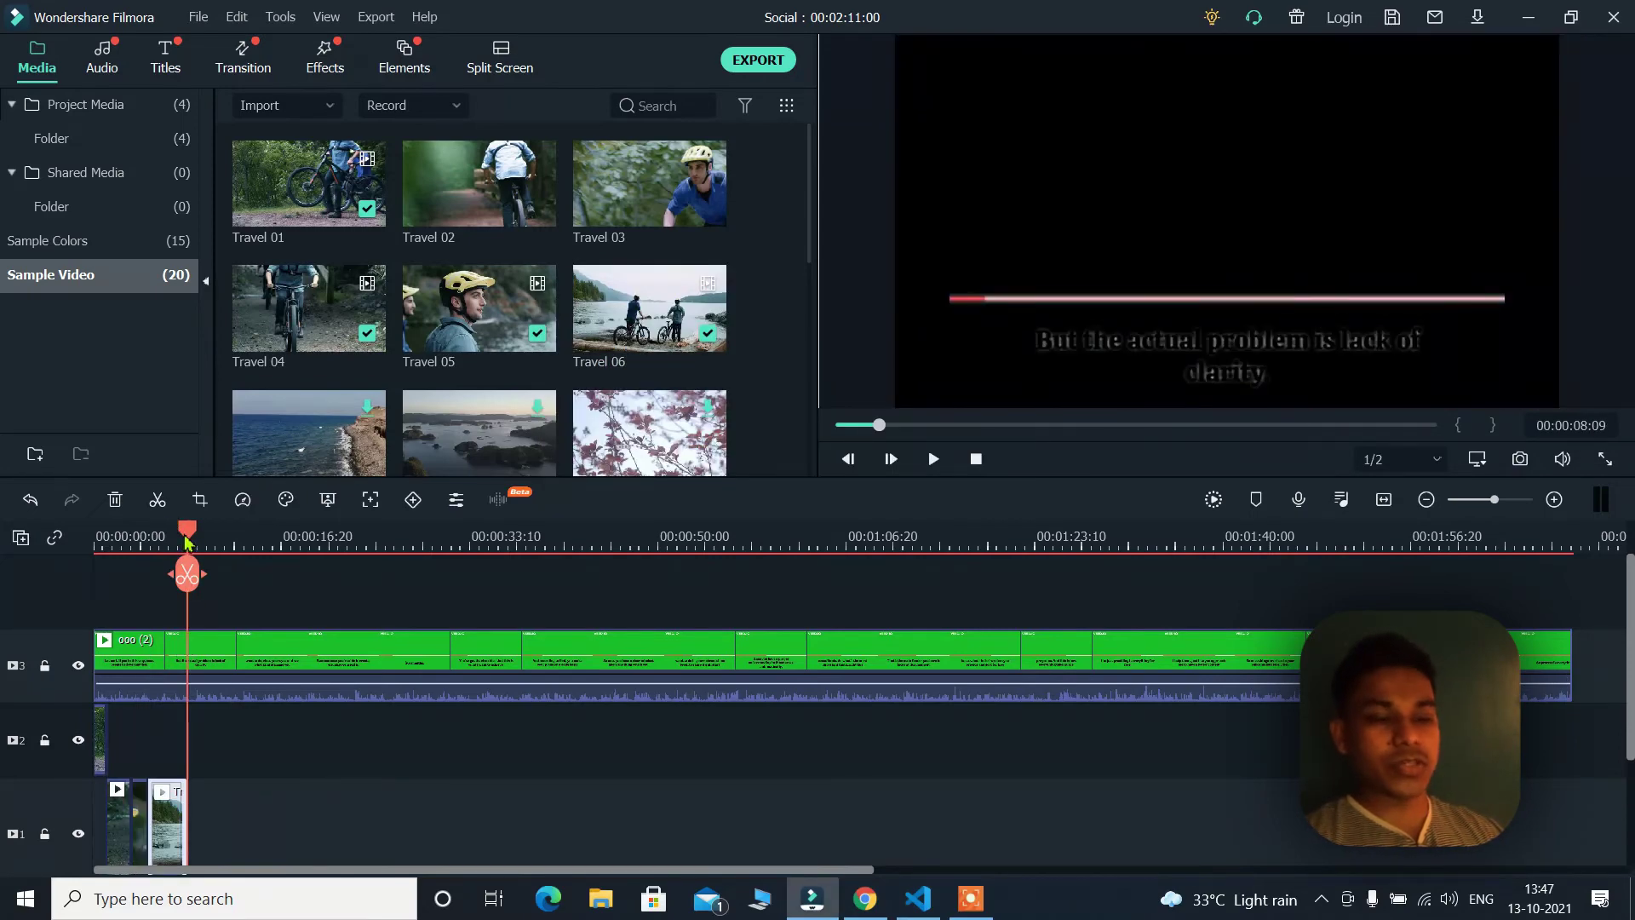
# Play the timeline from the start to check the subtitles and progress bar over the travel clips
pyautogui.press('Home')
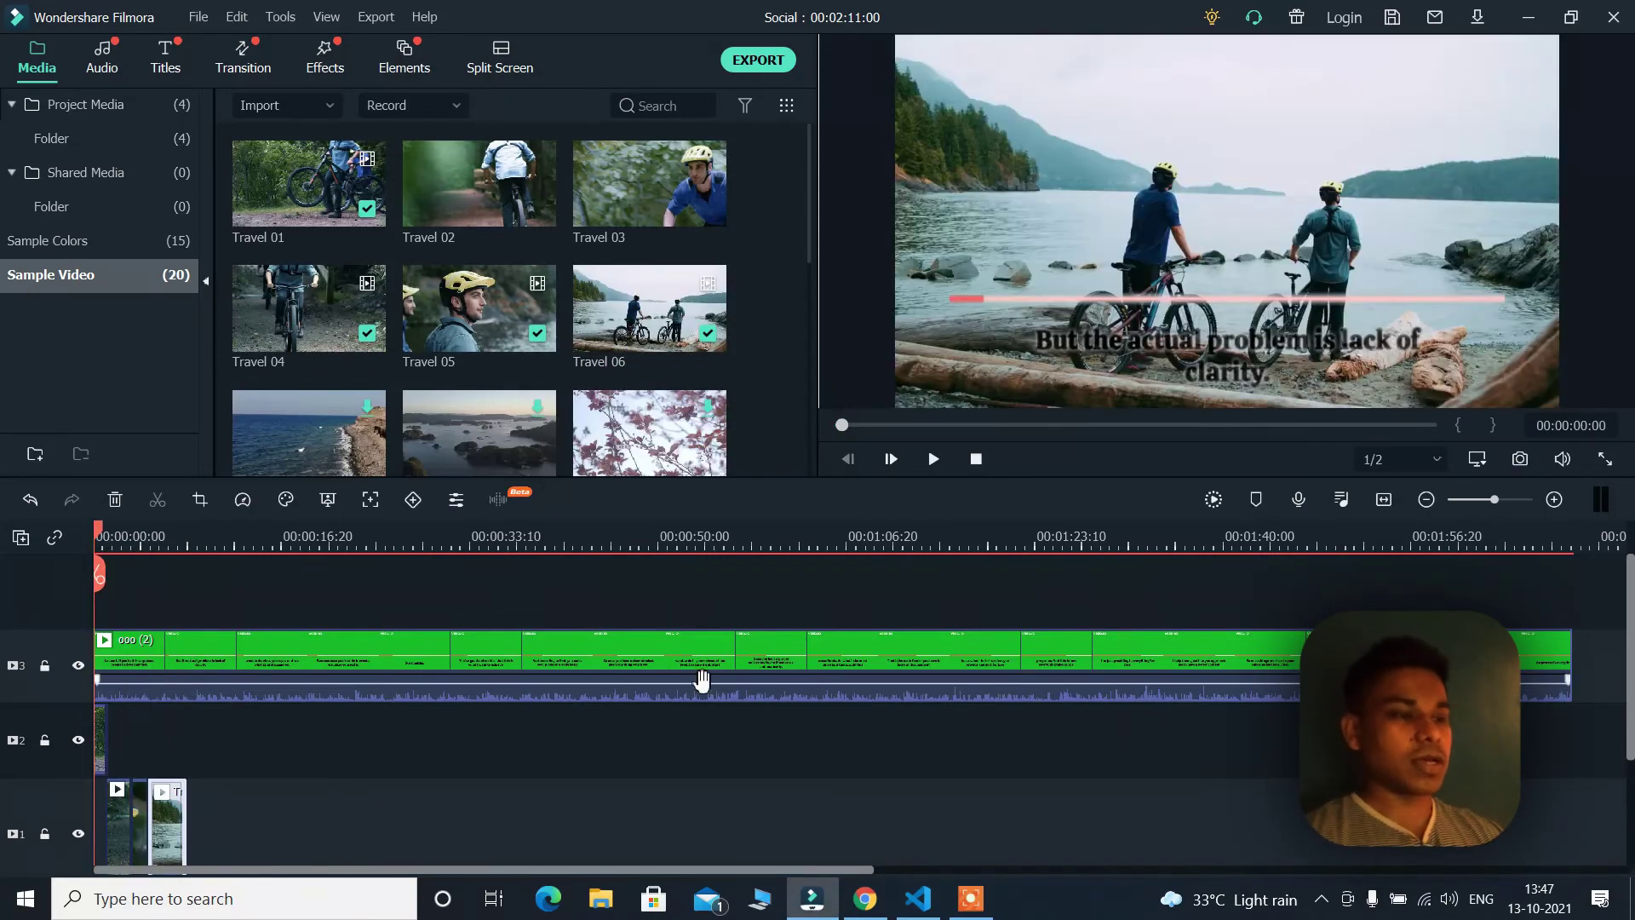
pyautogui.press('space')
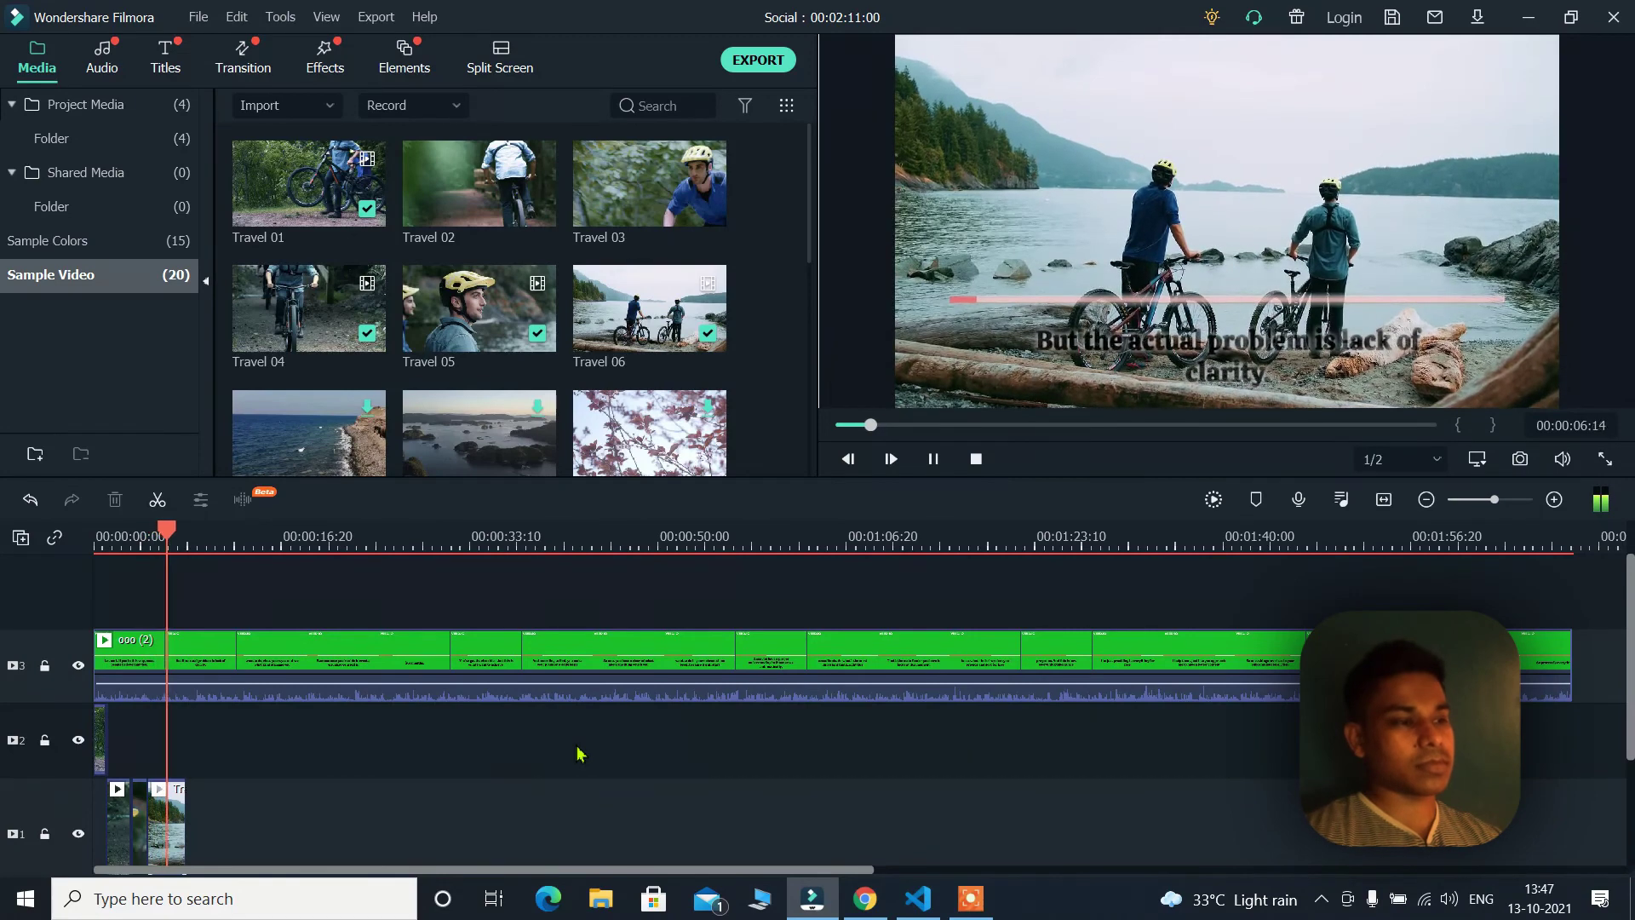
pyautogui.press('space')
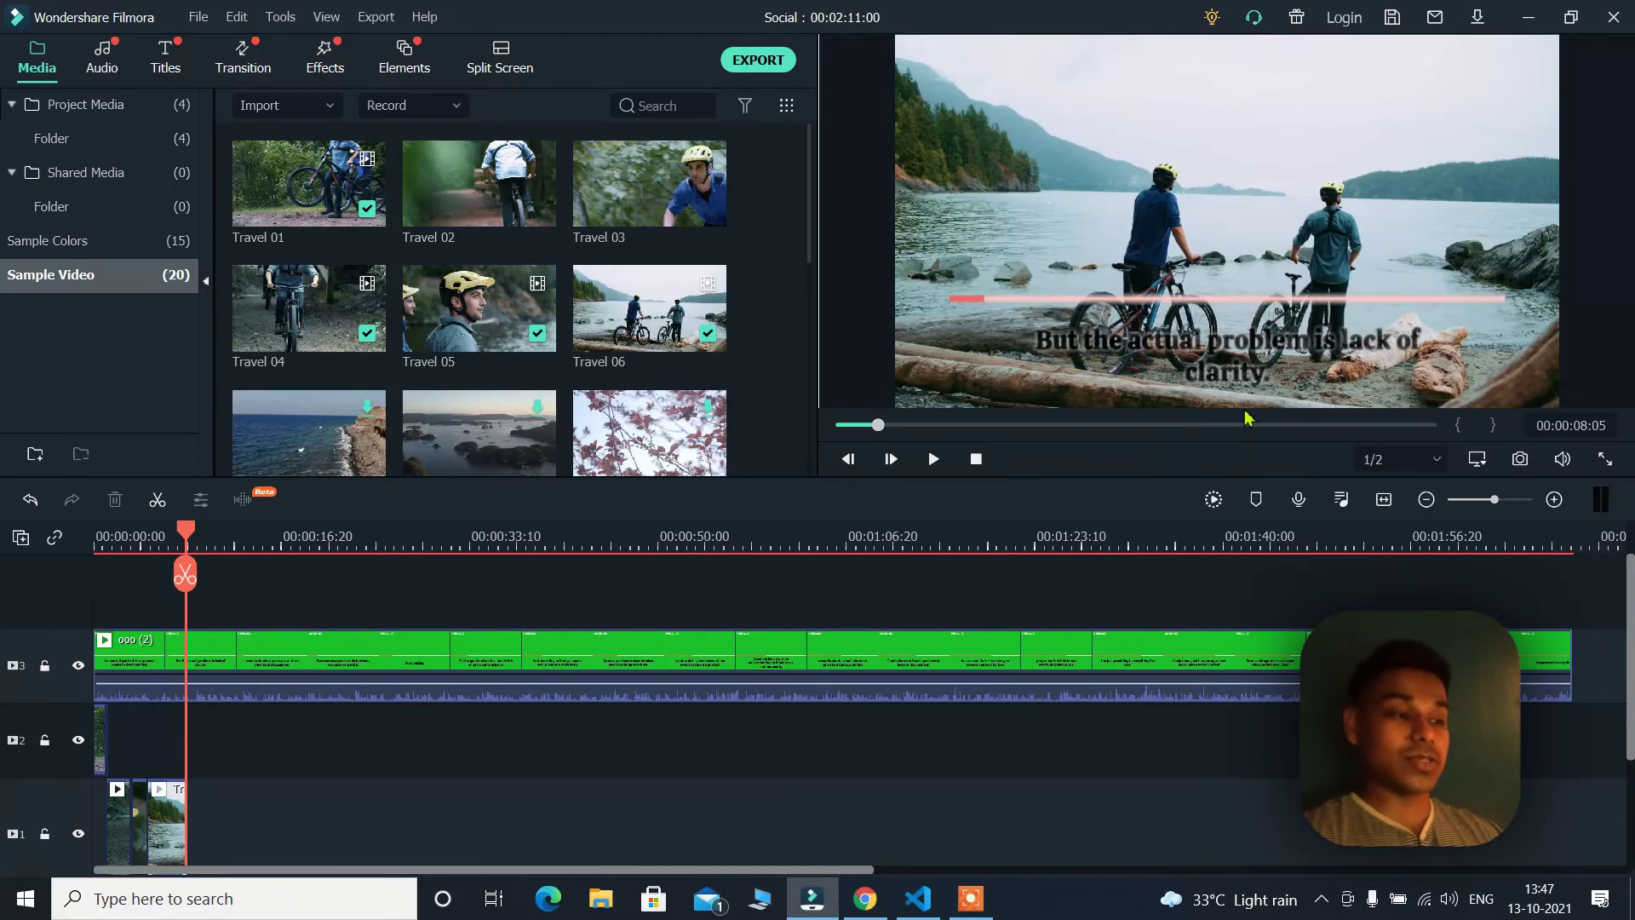
pyautogui.click(952, 650)
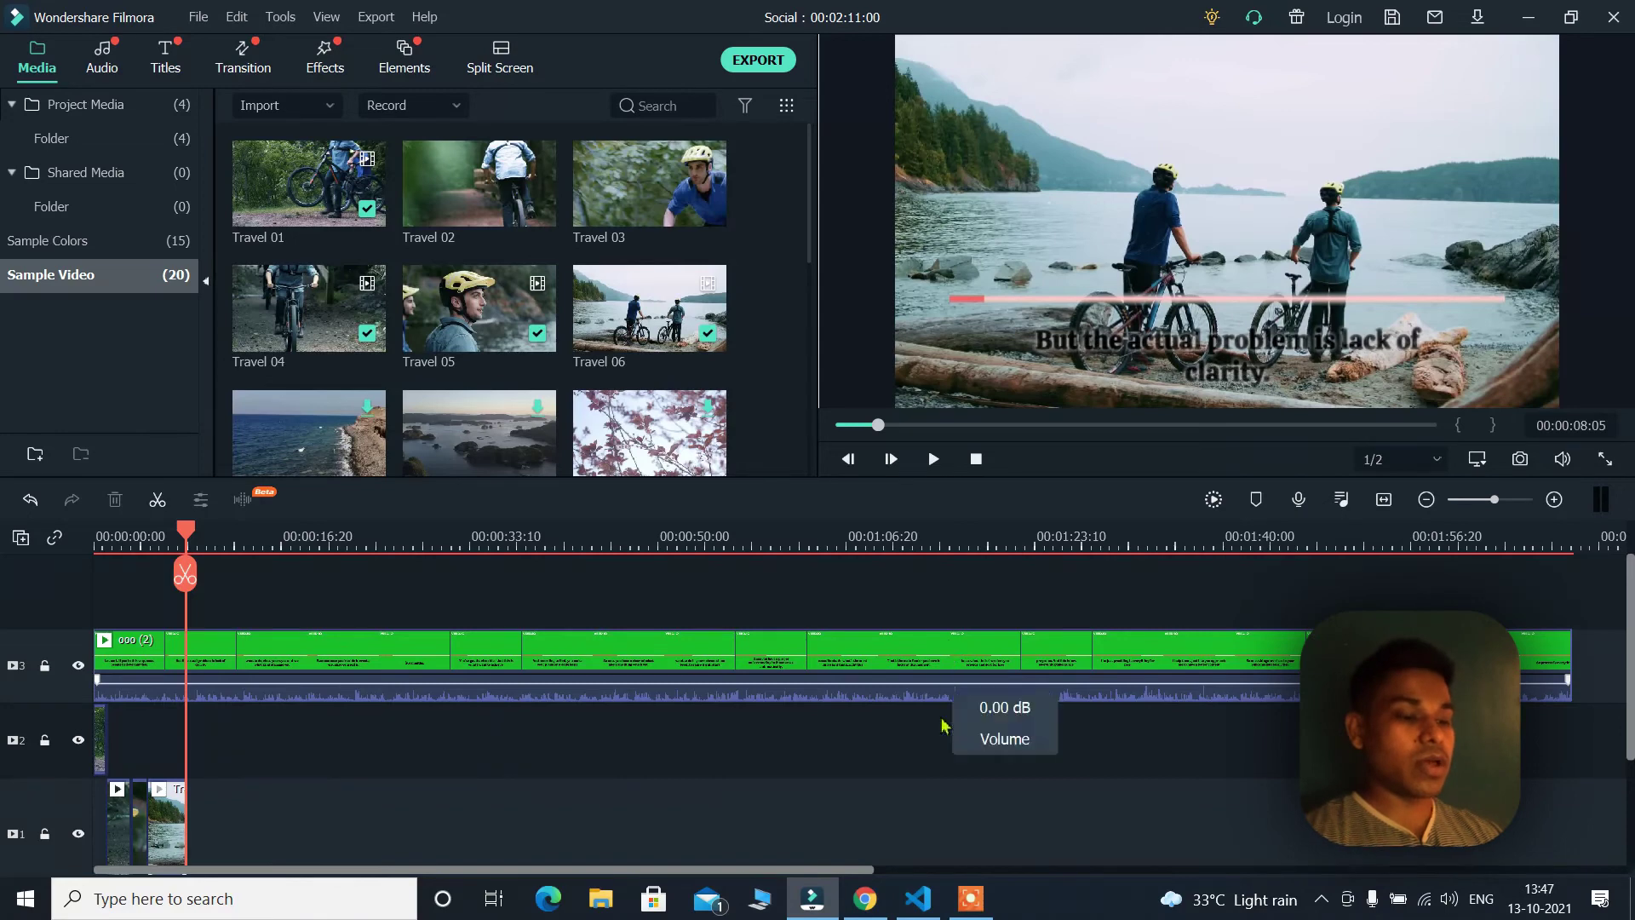
pyautogui.click(850, 916)
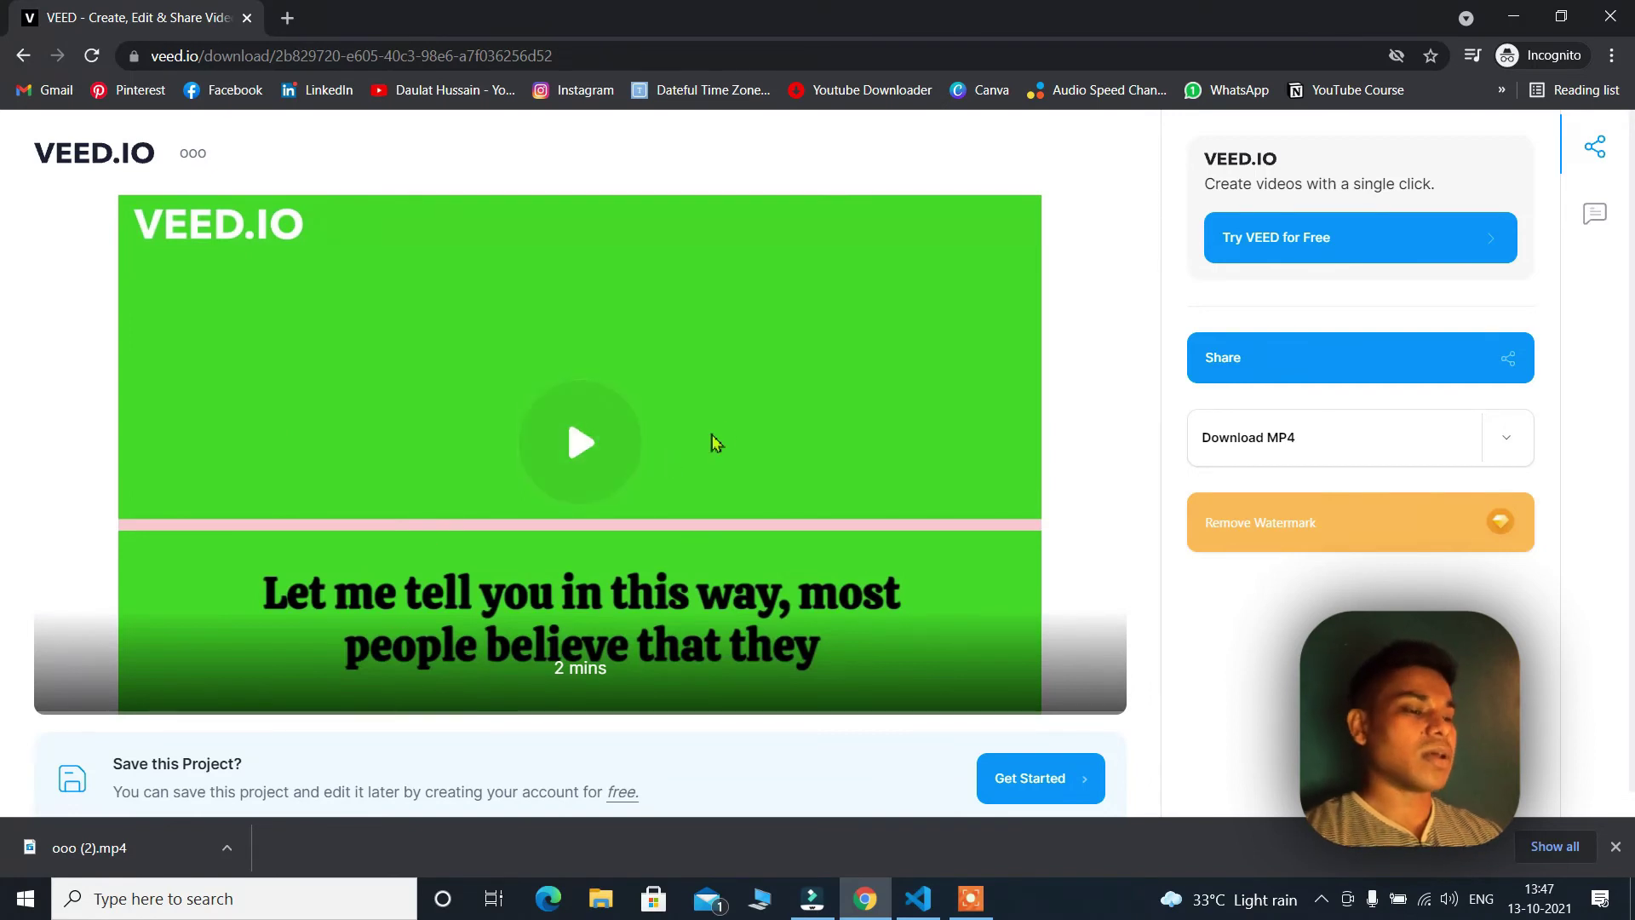
pyautogui.scroll(-1, 717, 412)
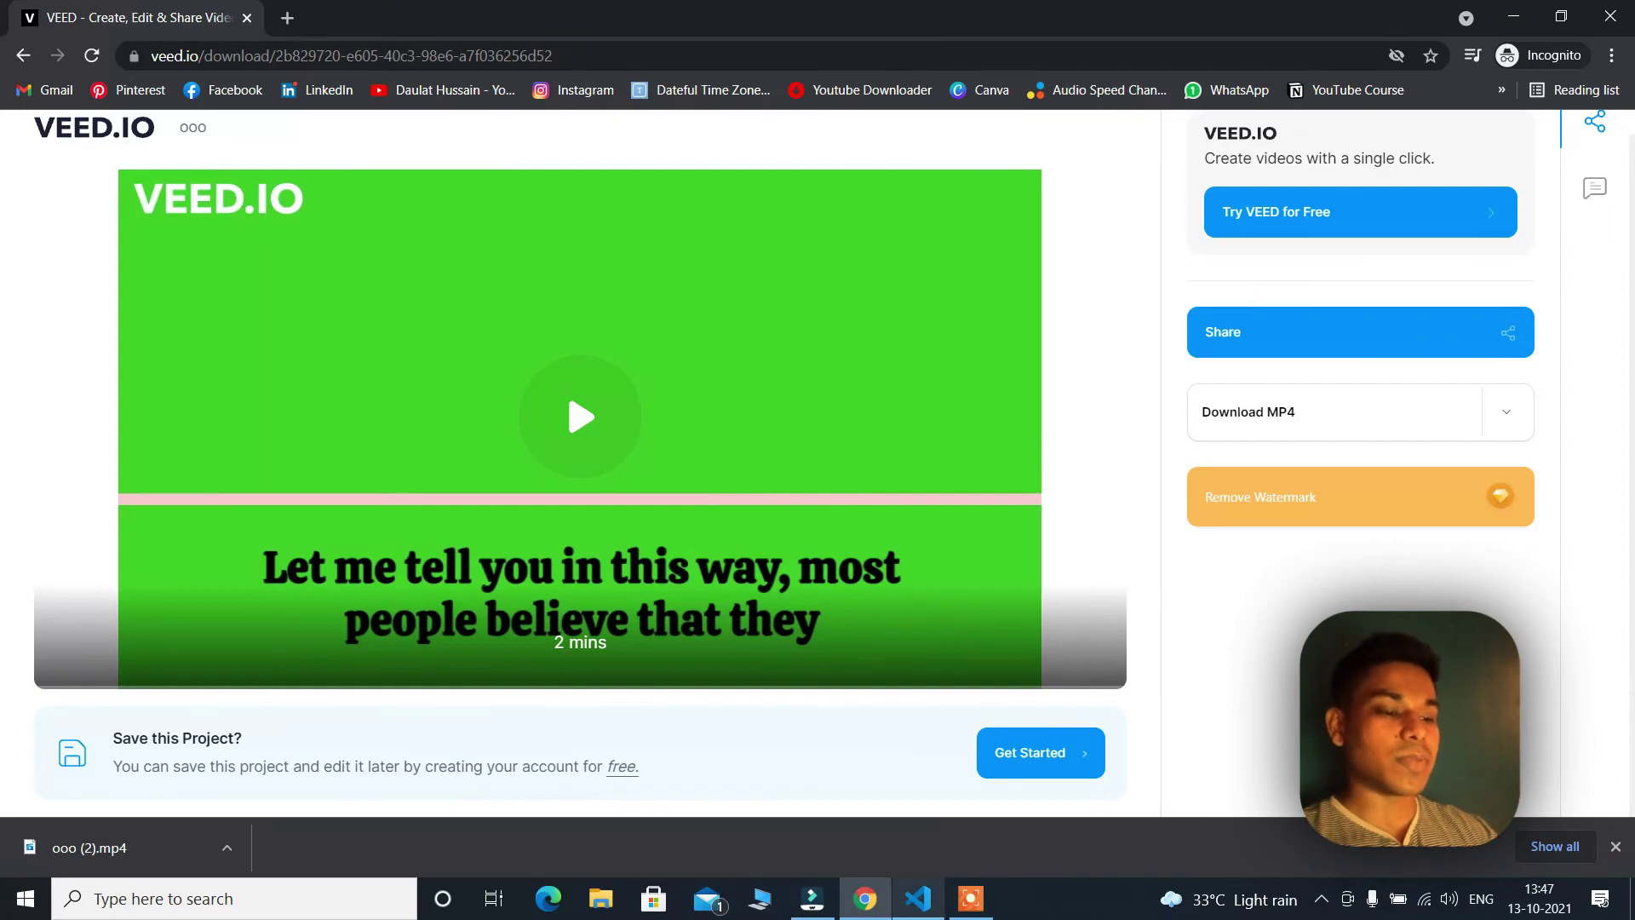
pyautogui.click(811, 898)
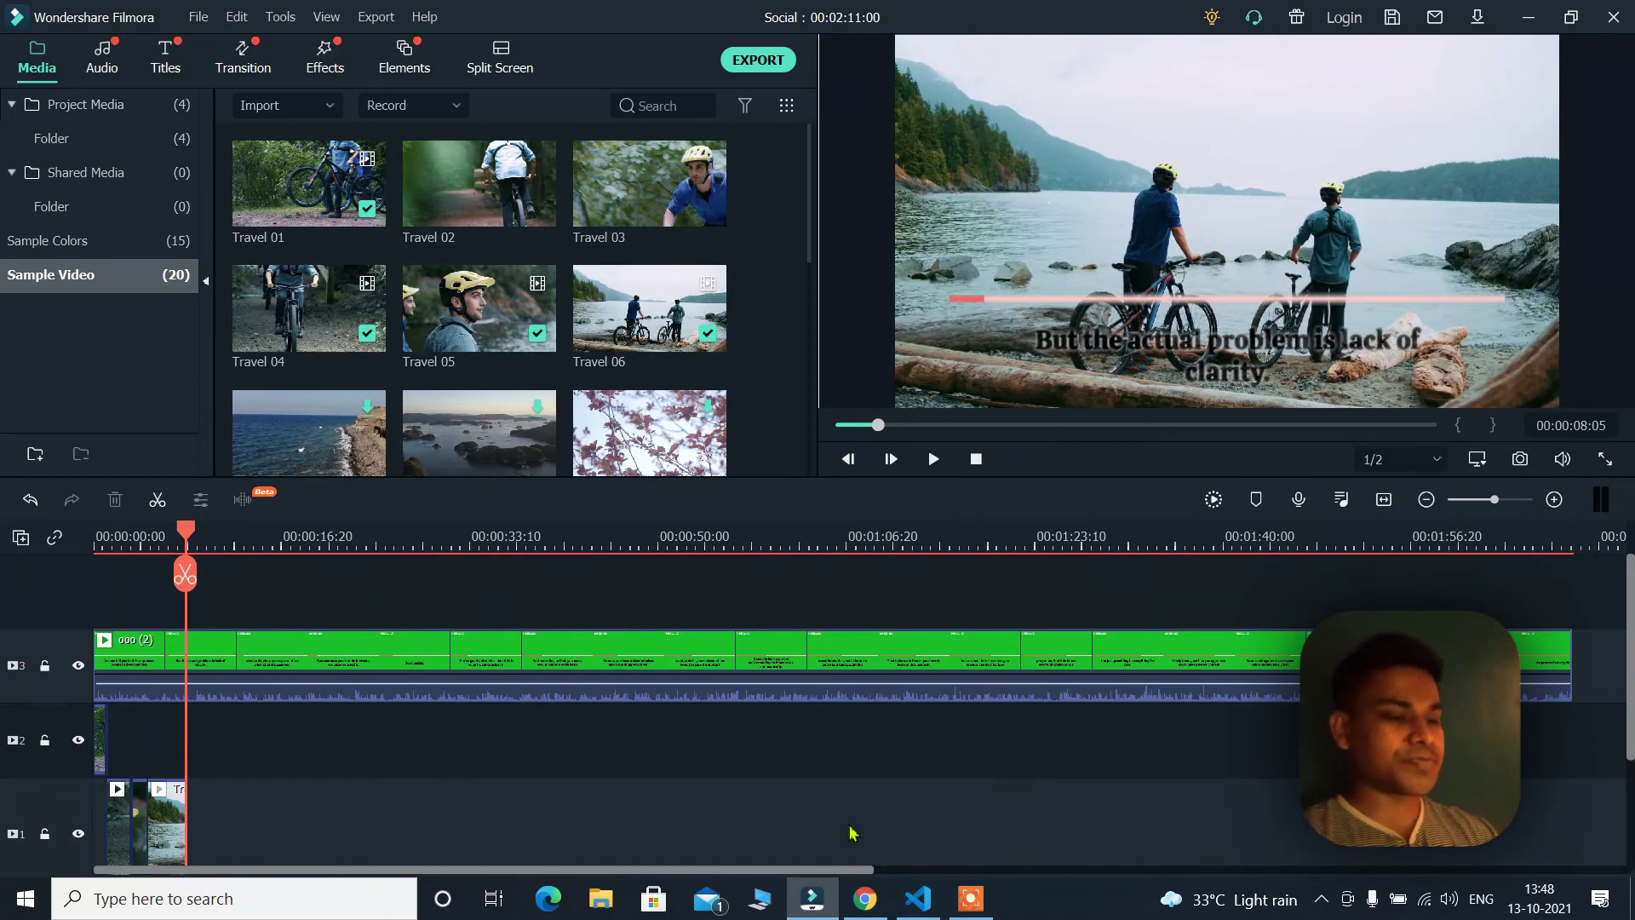
pyautogui.scroll(-2, 762, 757)
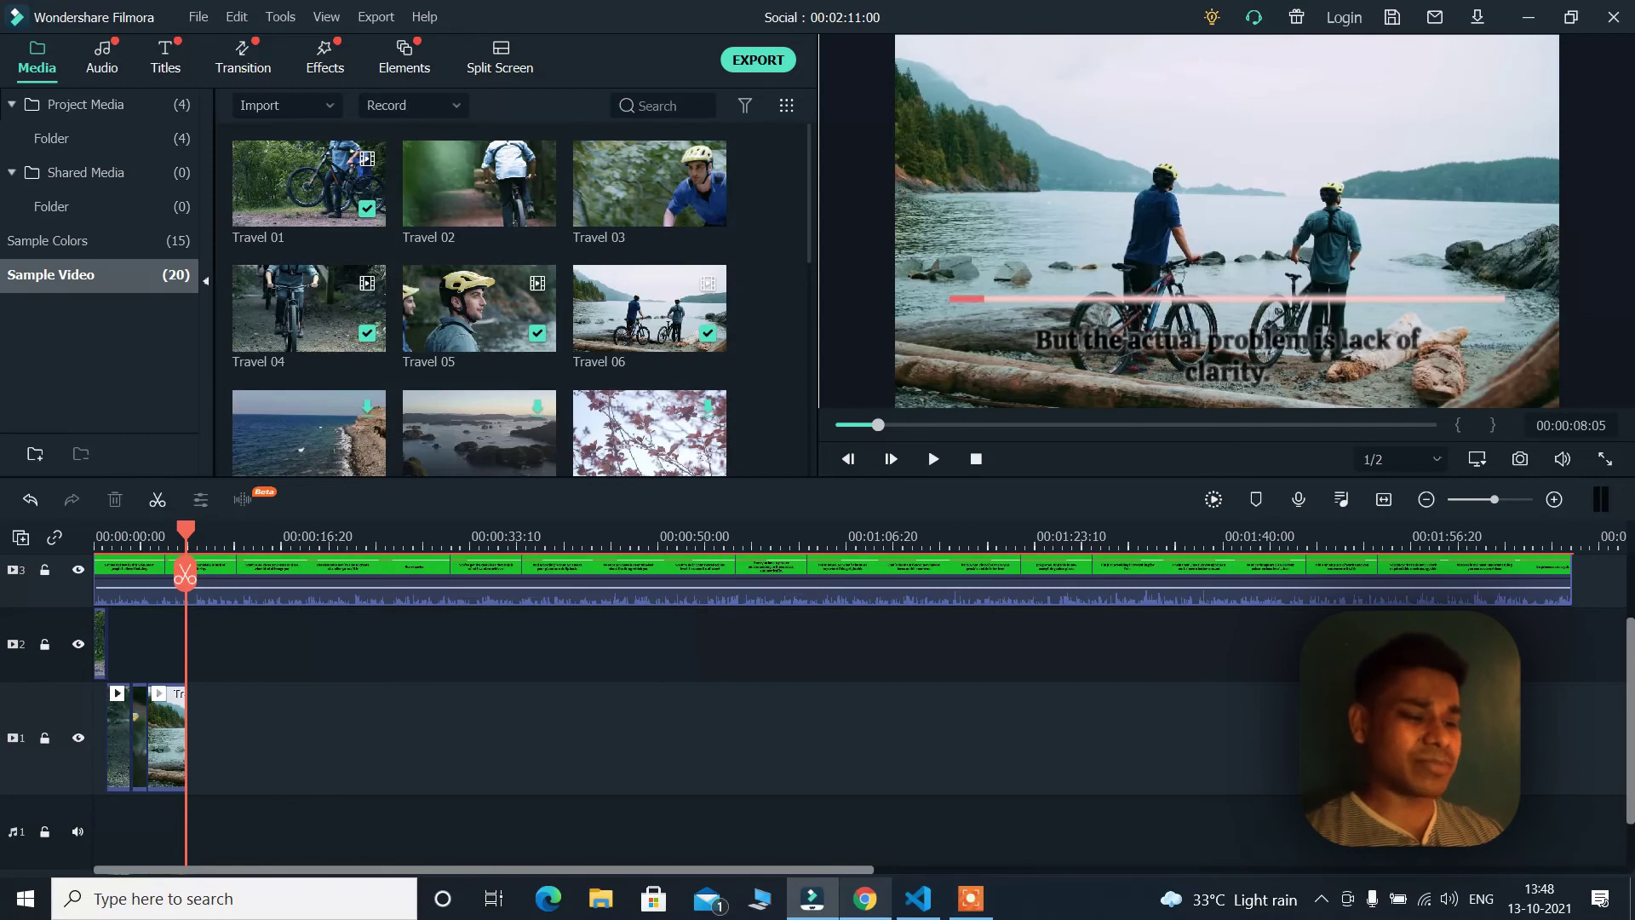
pyautogui.click(874, 913)
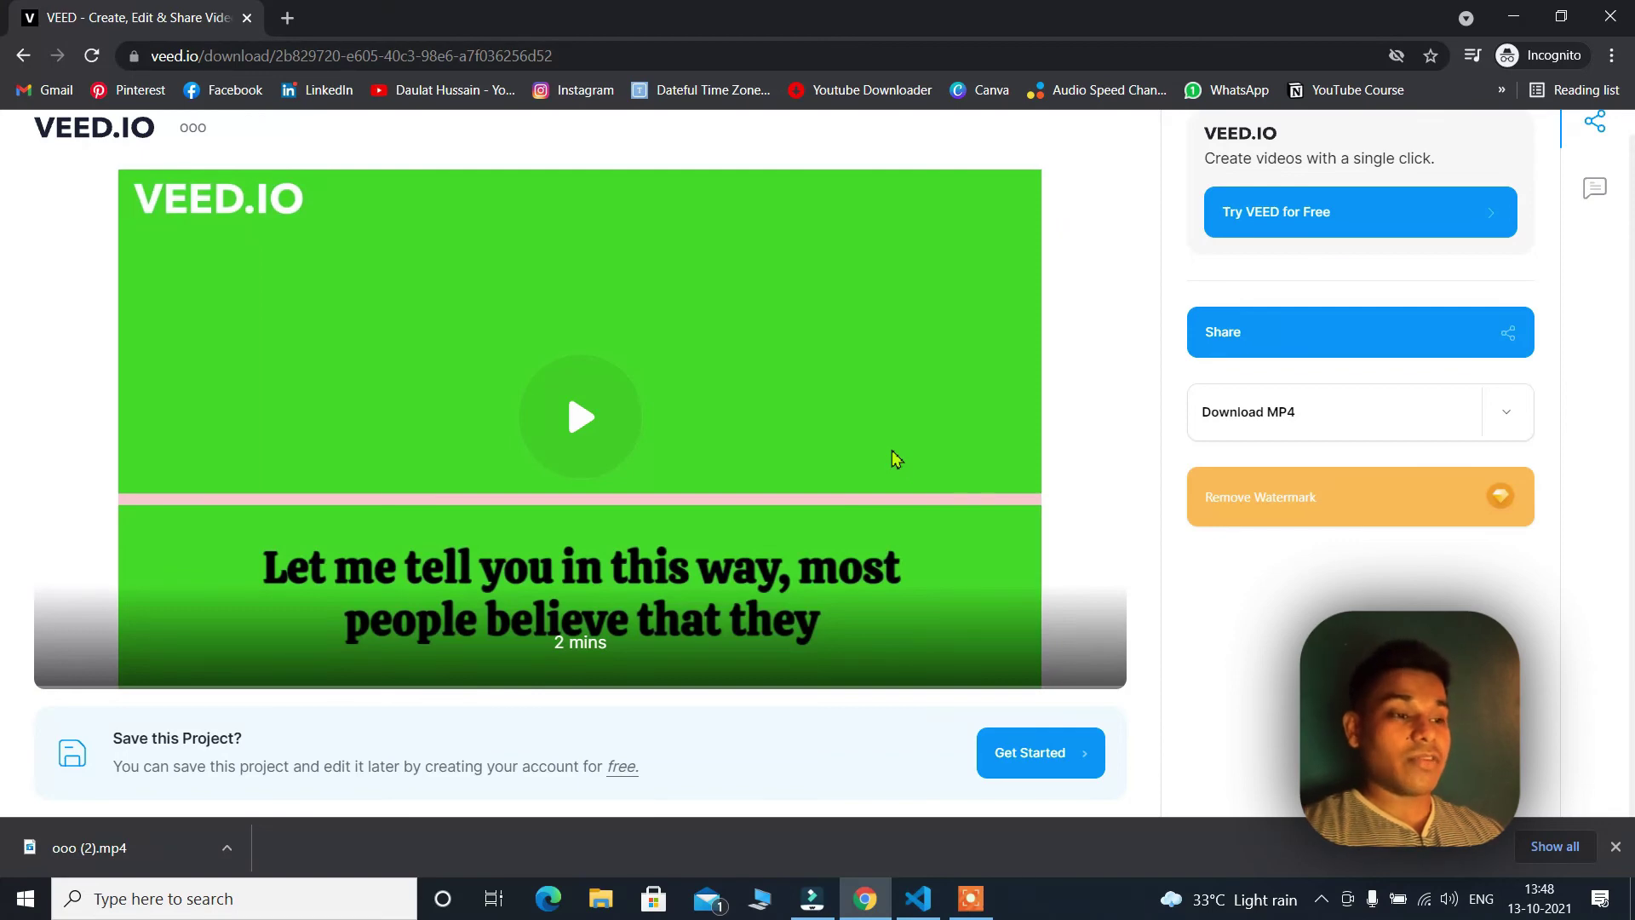
pyautogui.scroll(1, 891, 450)
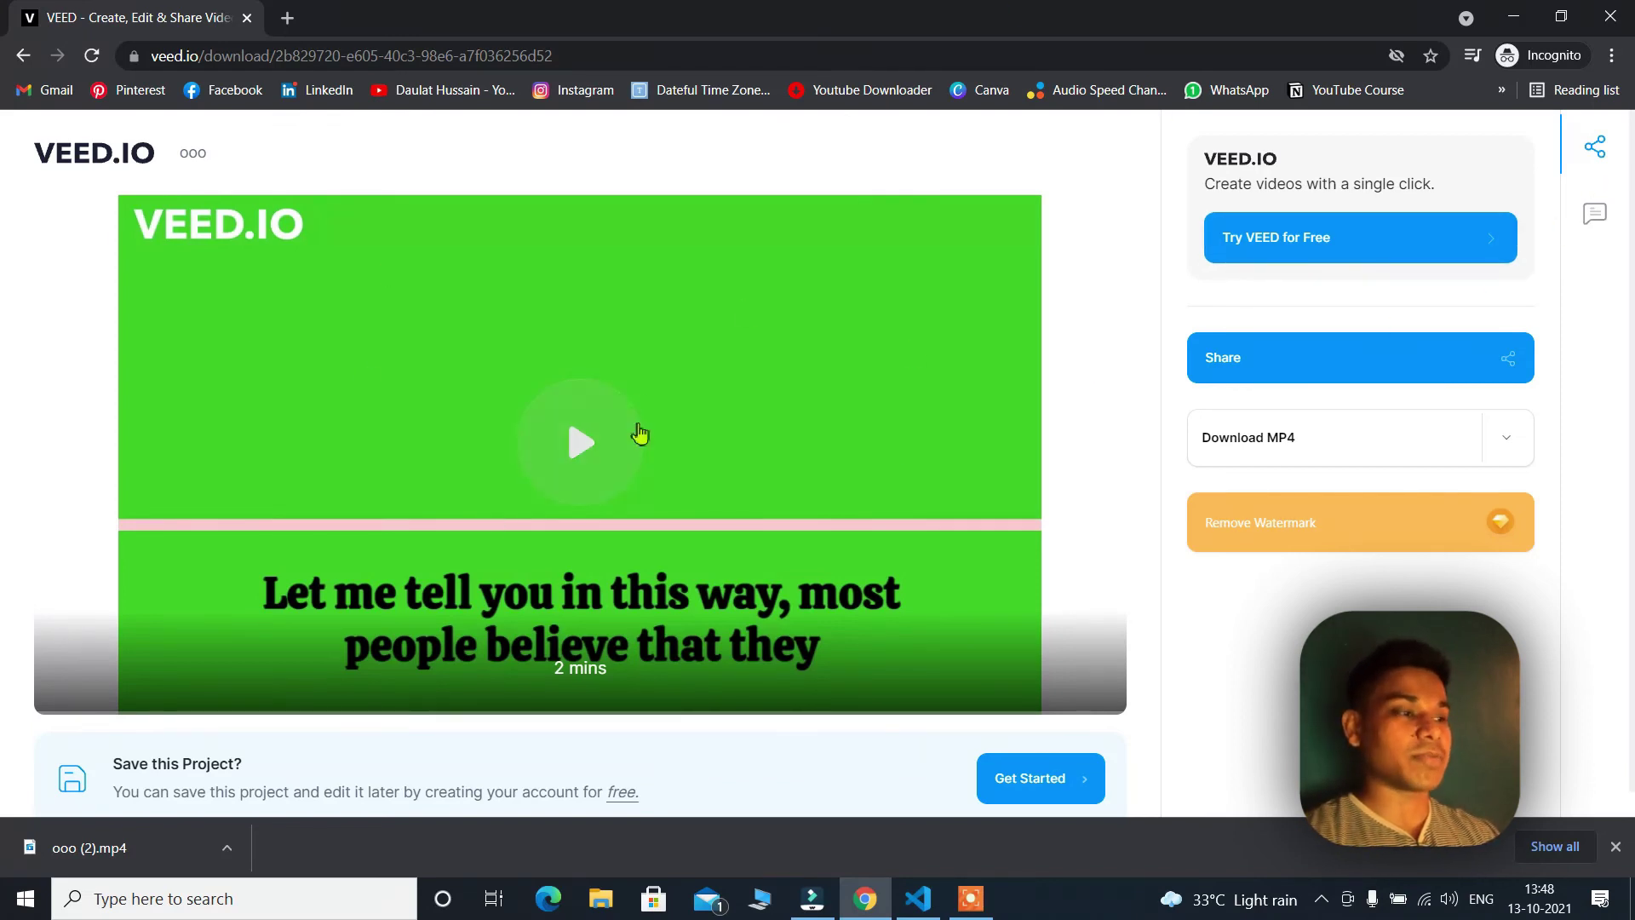
pyautogui.scroll(-1, 976, 417)
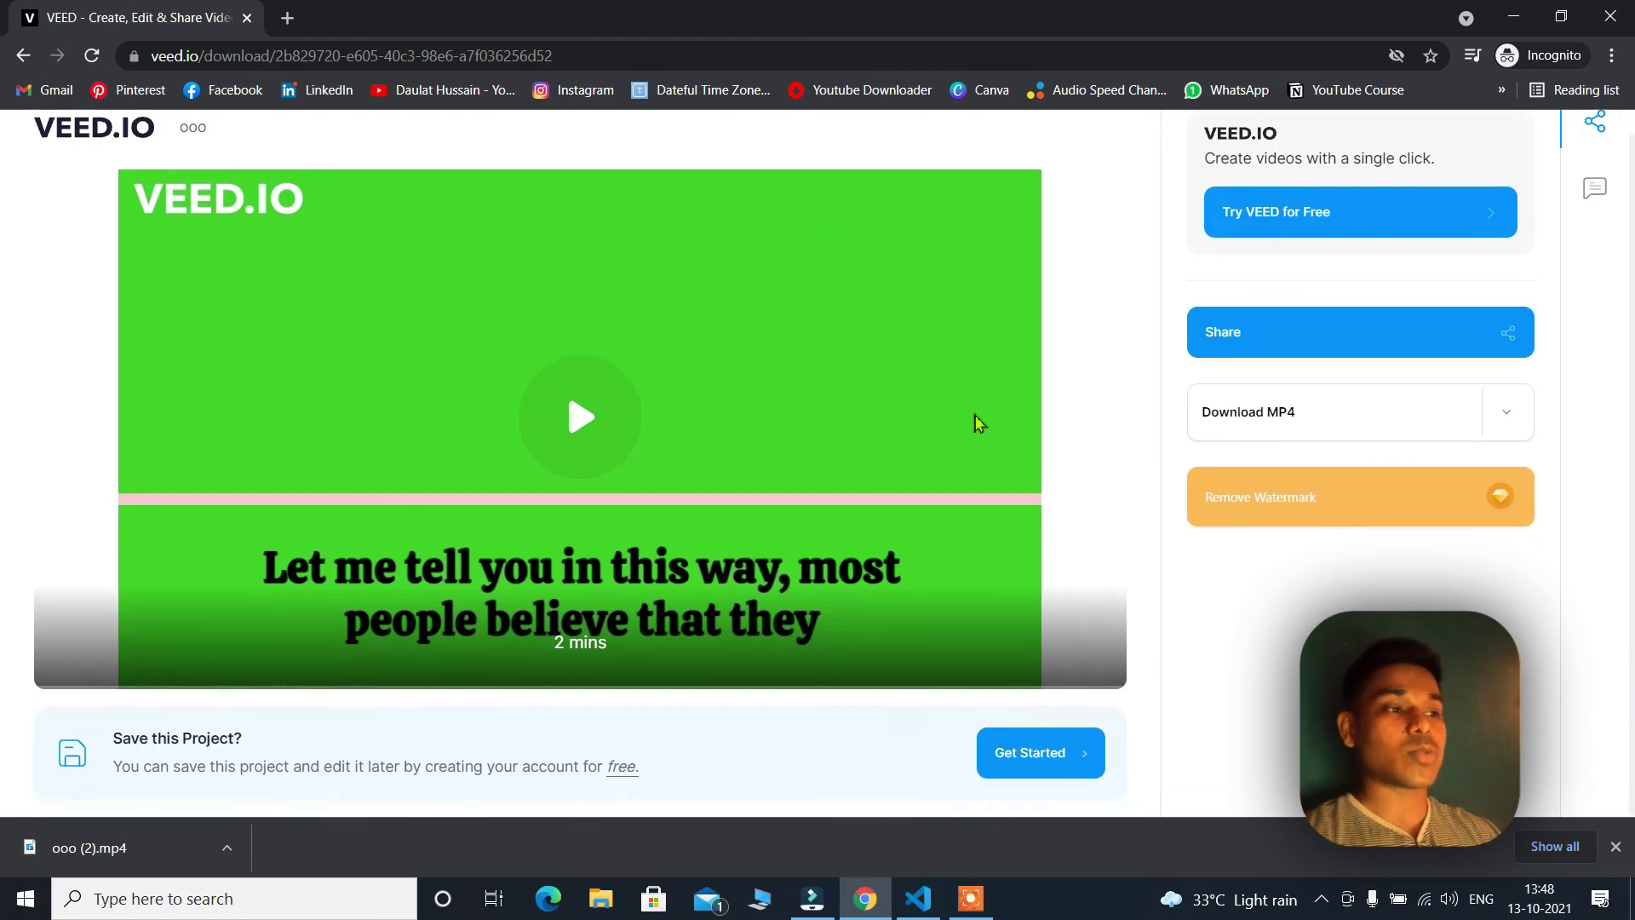
pyautogui.scroll(1, 971, 434)
pyautogui.scroll(-1, 885, 426)
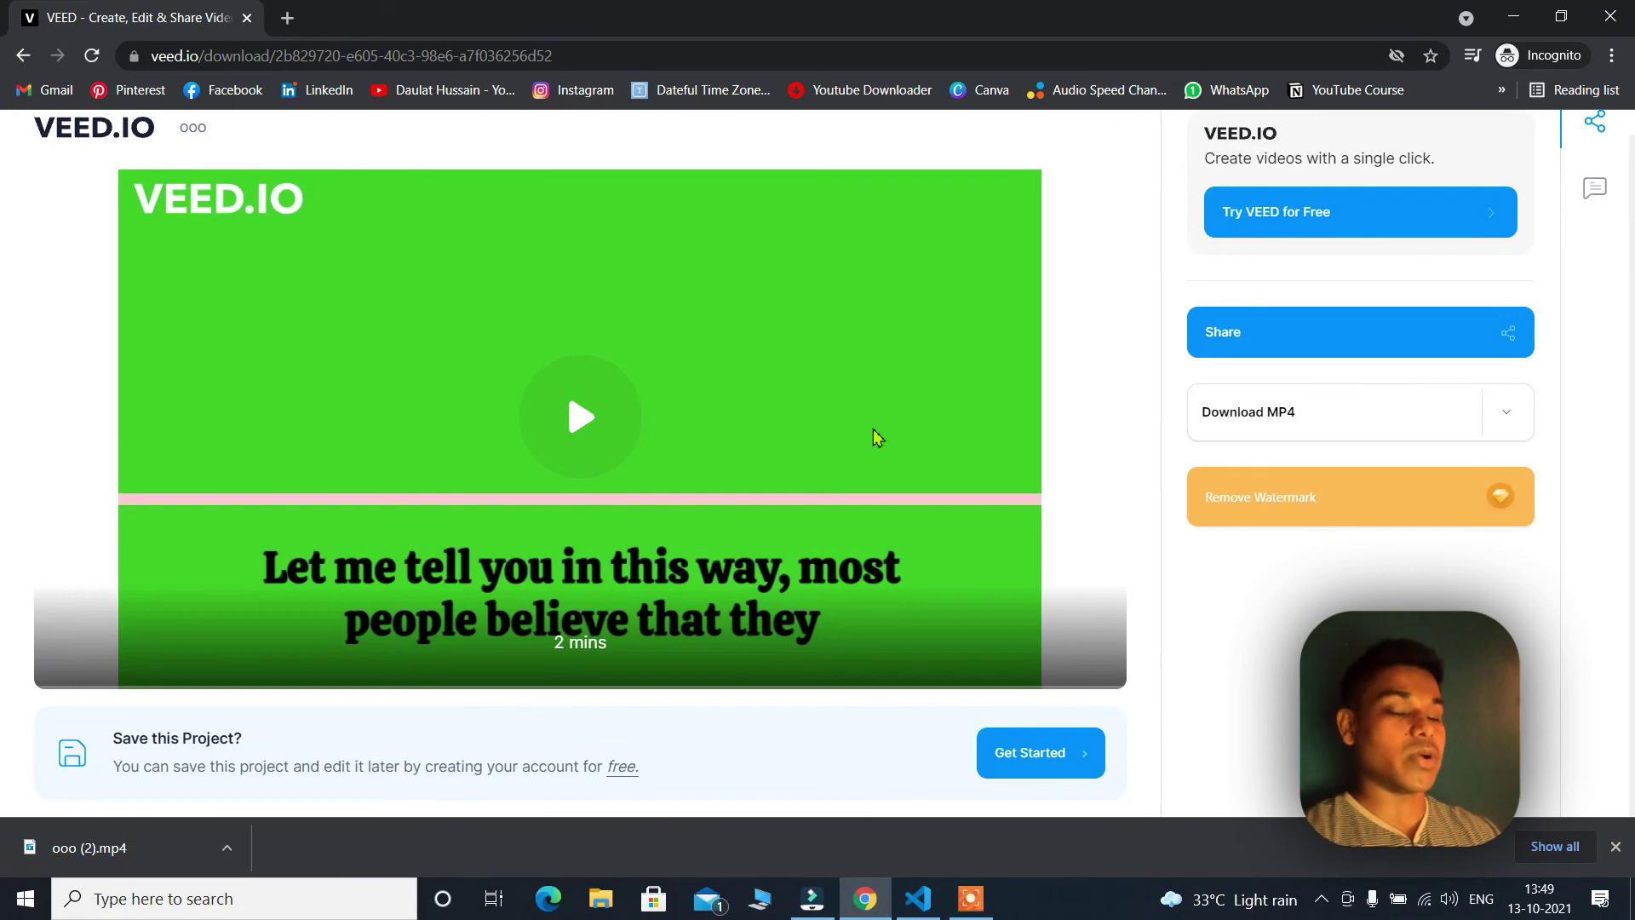
pyautogui.scroll(1, 871, 429)
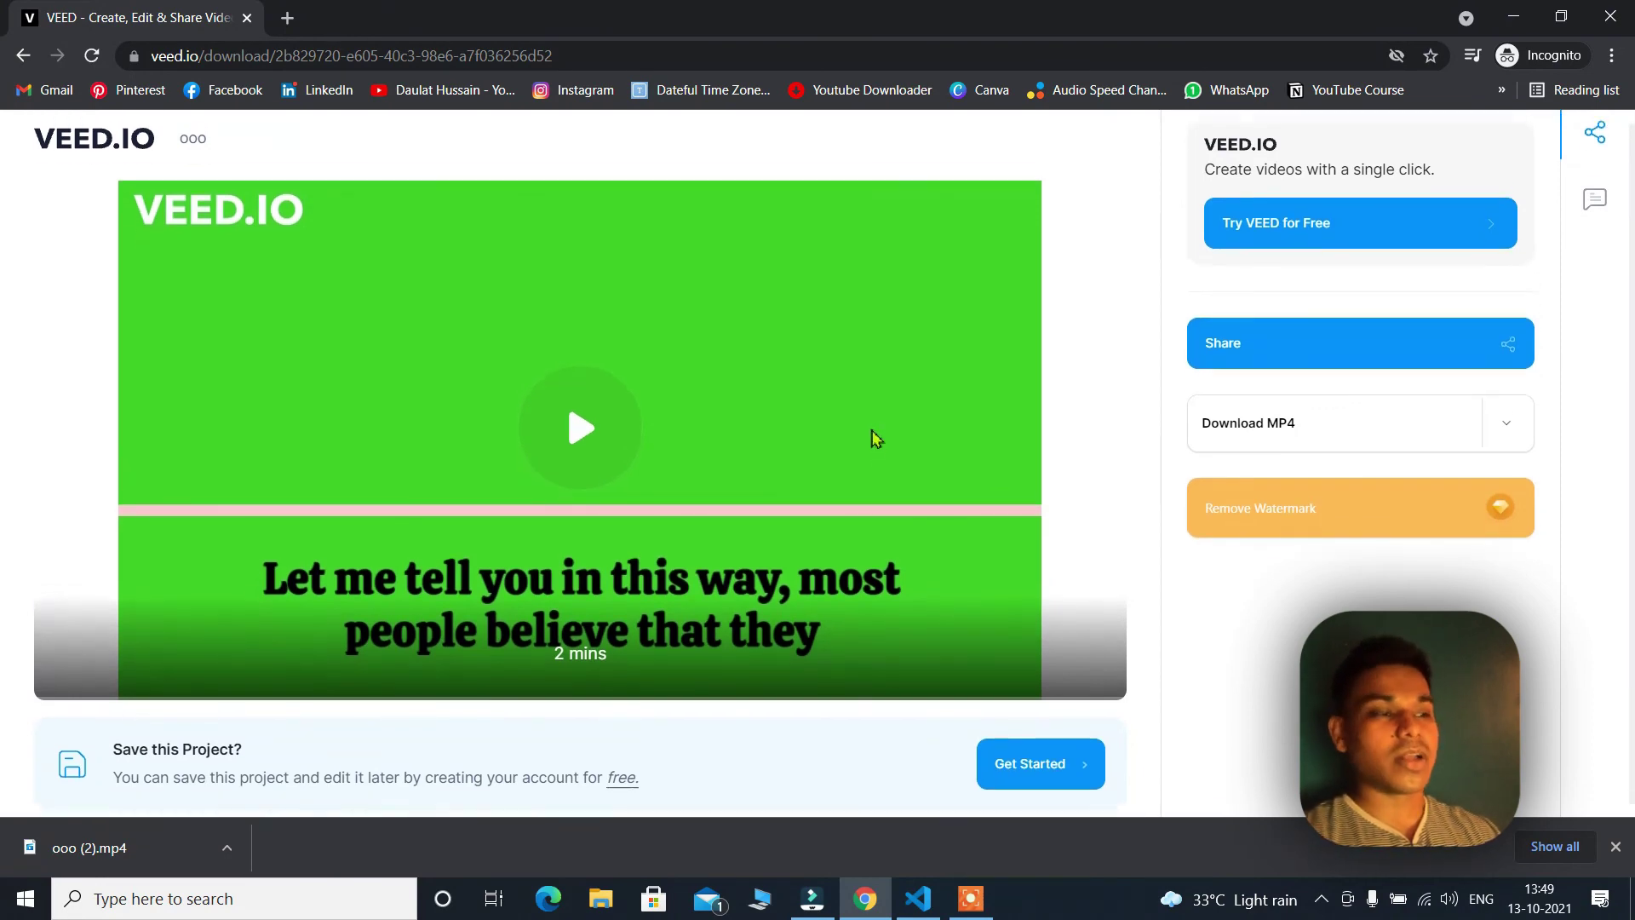